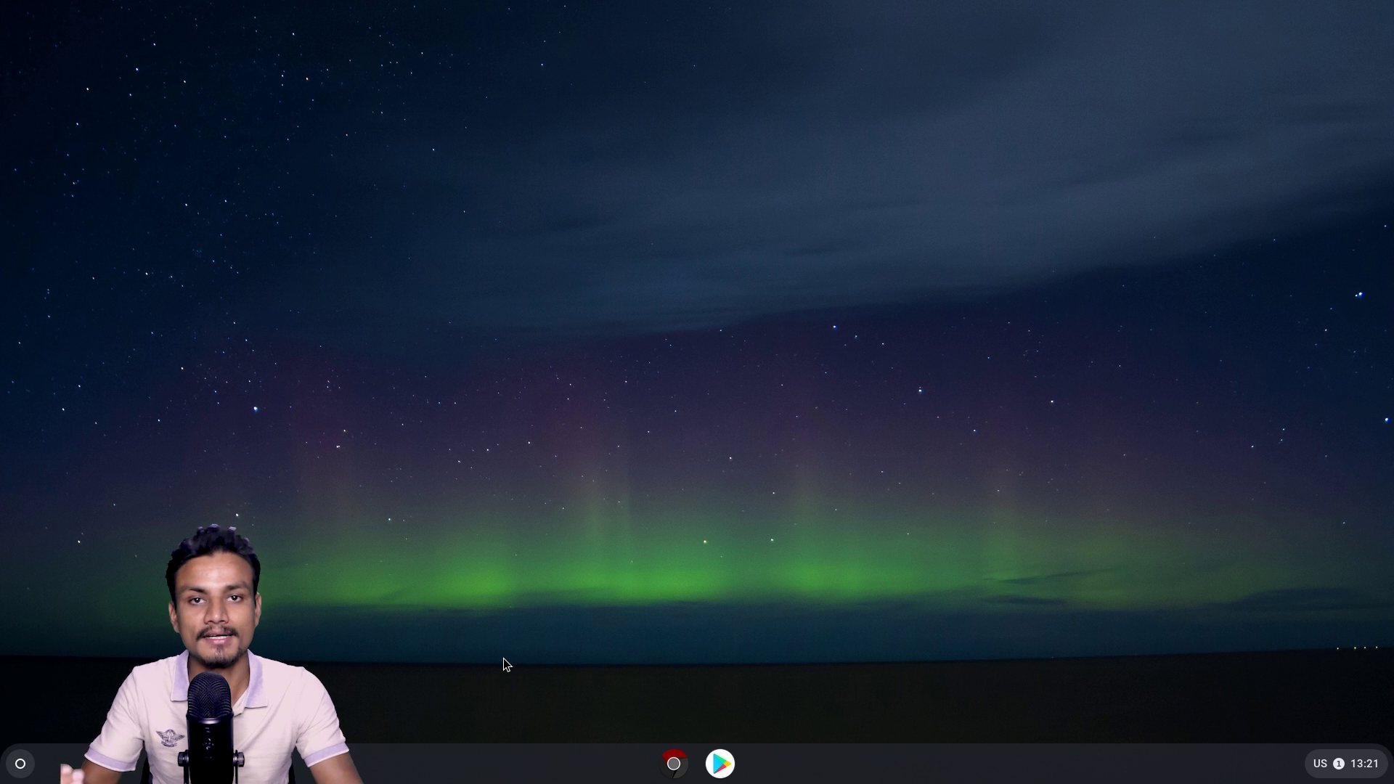
Step: Expand the app launcher to view all installed apps, and return to the desktop
{"action": "left_click", "coordinate": [20, 763]}
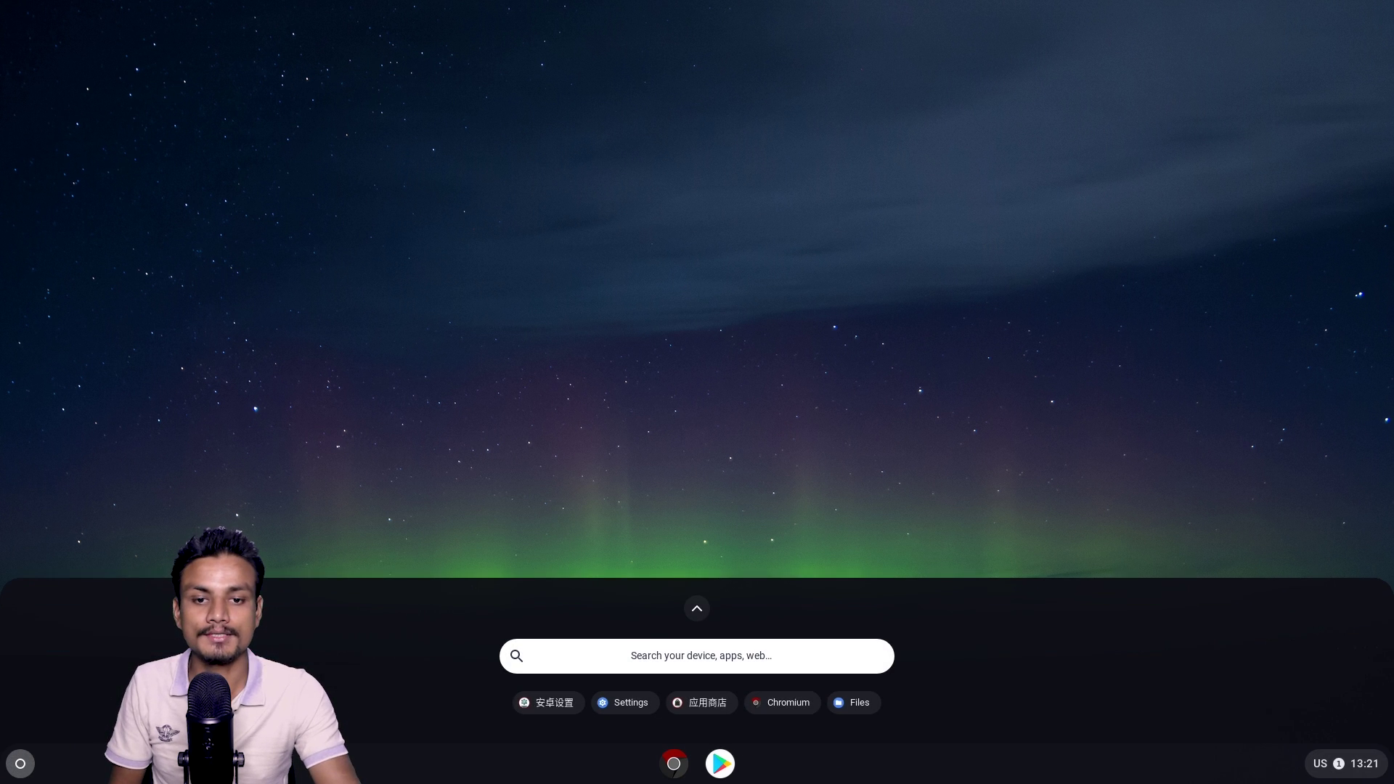
{"action": "left_click", "coordinate": [714, 608]}
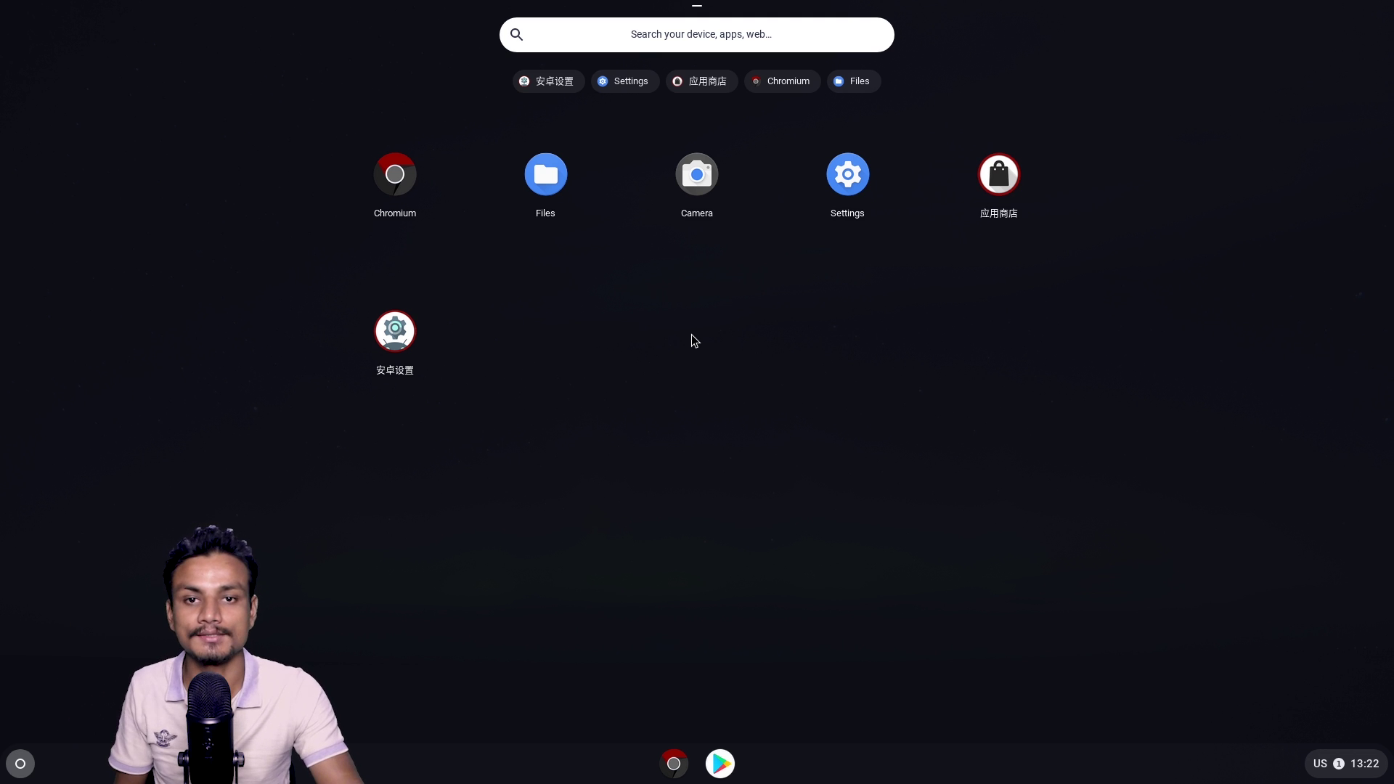
{"action": "left_click", "coordinate": [660, 497]}
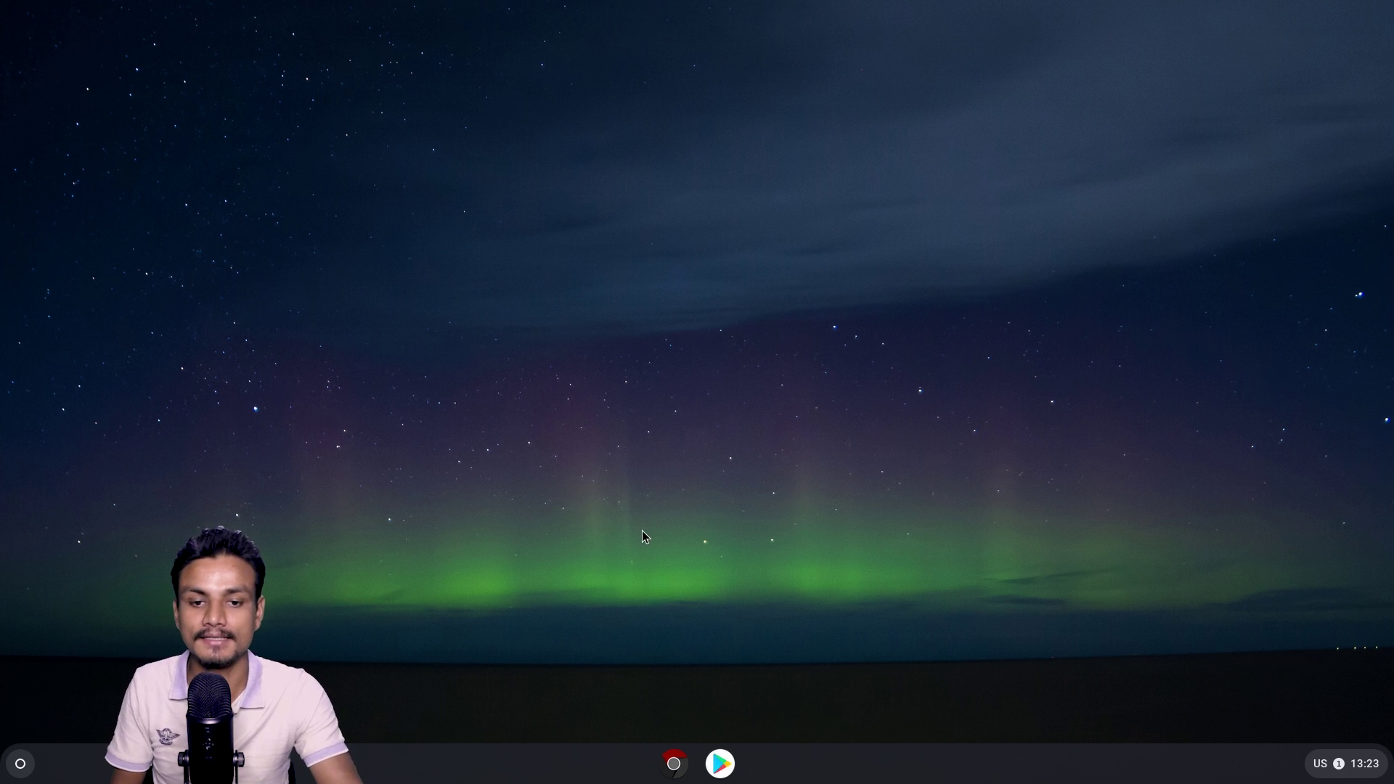
Step: Open Chromium, shift its window slightly, and search the web for "kil0bit"
{"action": "left_click", "coordinate": [675, 764]}
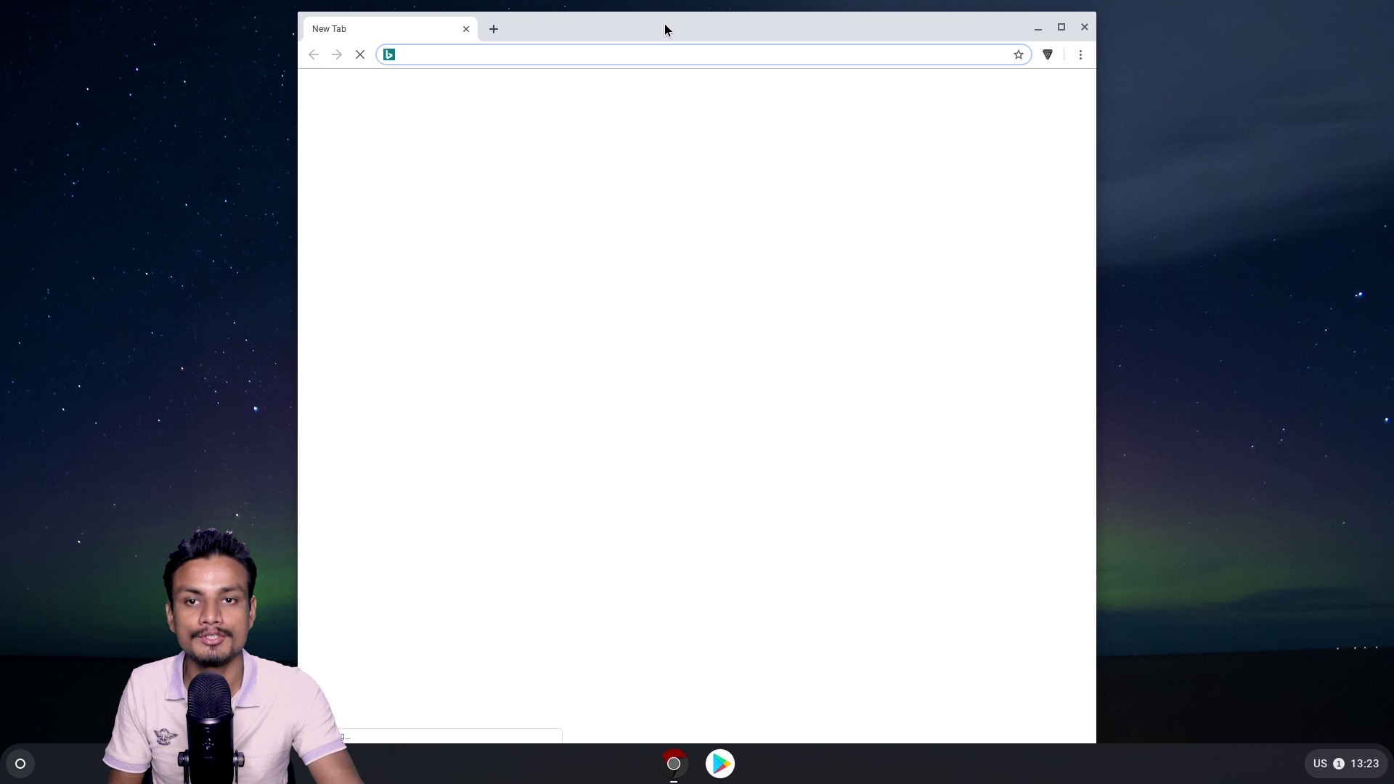
{"action": "left_click_drag", "start_coordinate": [664, 23], "coordinate": [662, 25]}
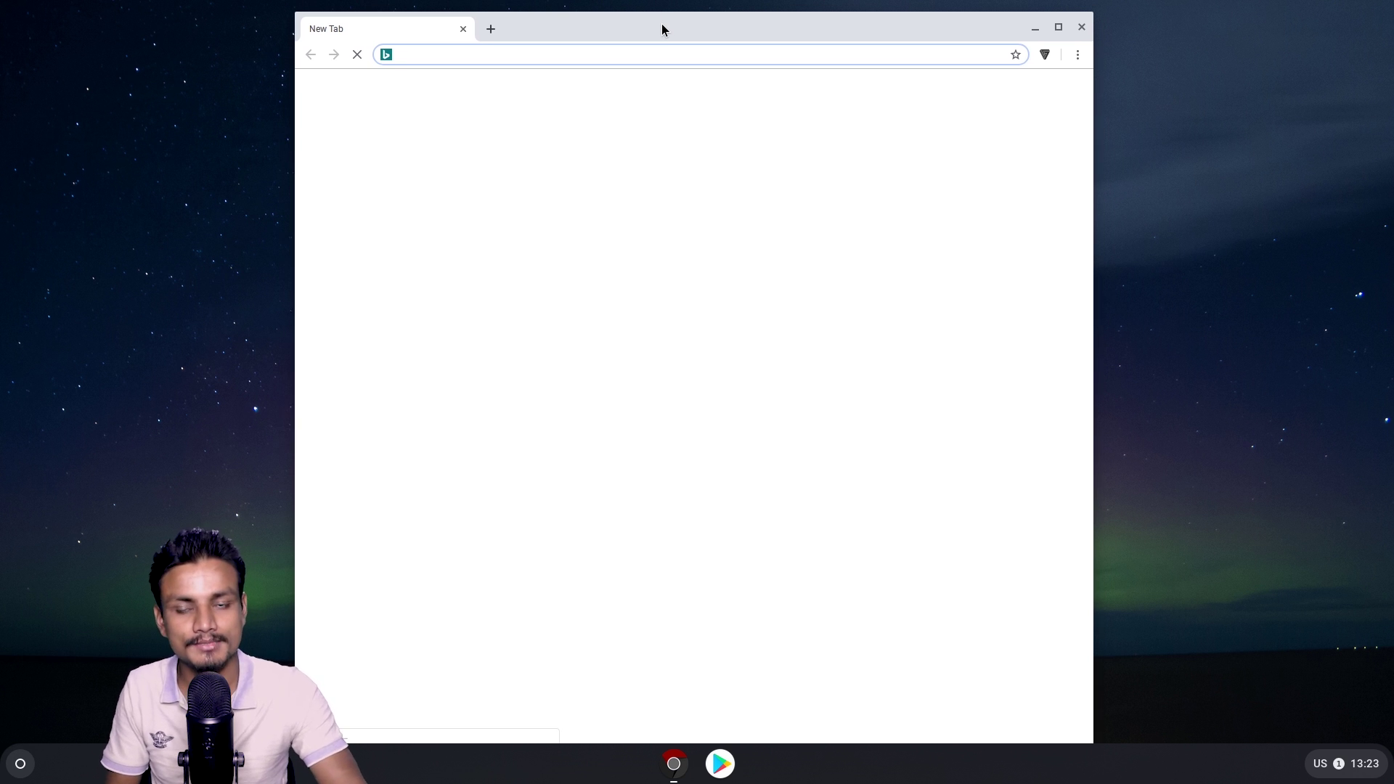
{"action": "left_click_drag", "start_coordinate": [661, 24], "coordinate": [666, 32]}
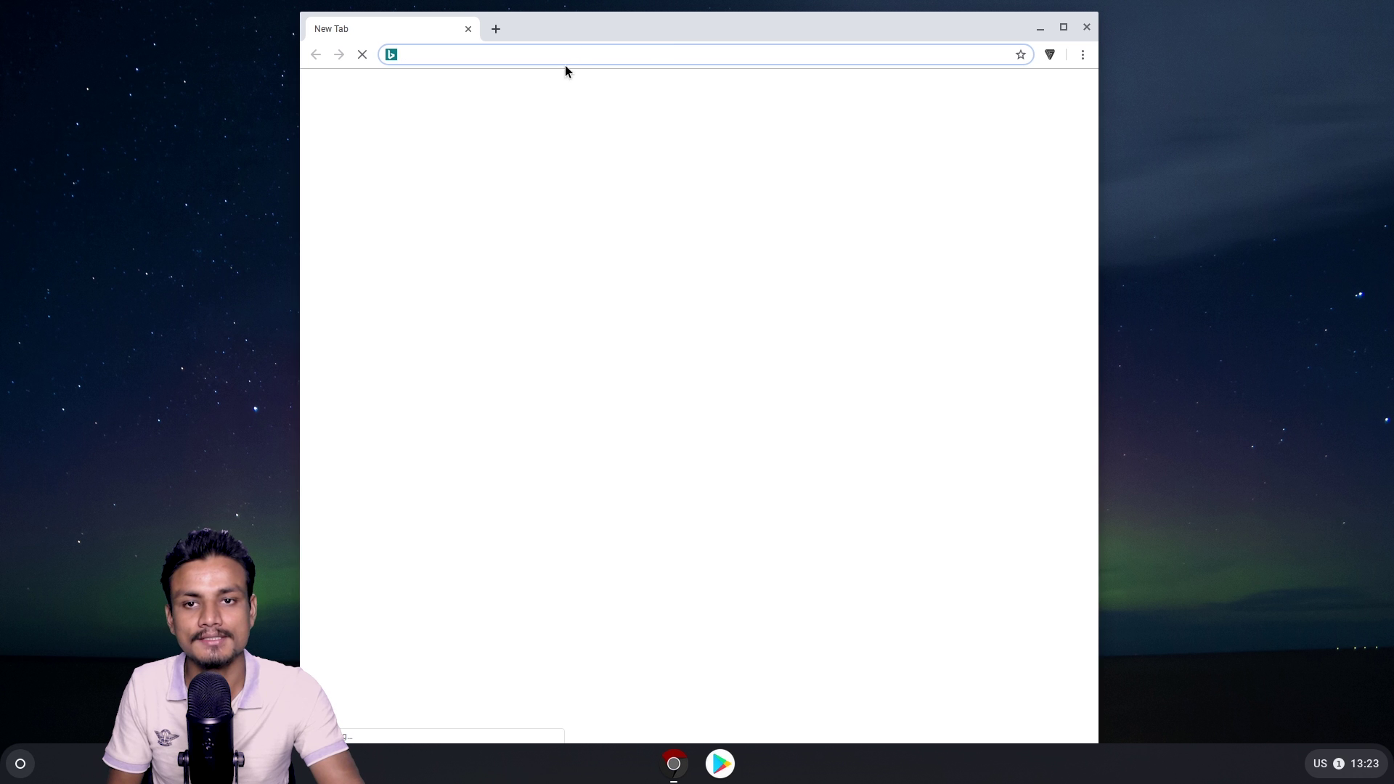
{"action": "type", "text": "kil0bit"}
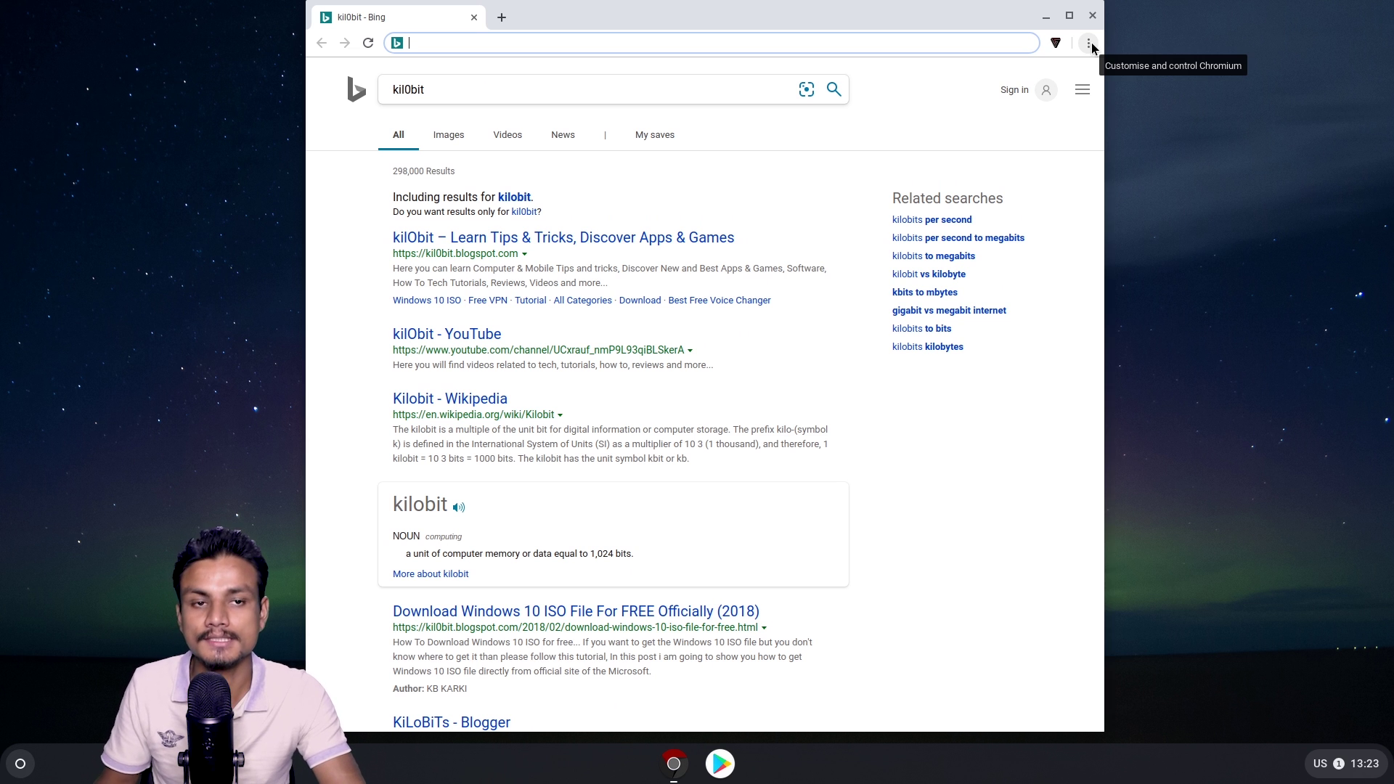
Step: Open the About FydeOS page from Chromium and close the kil0bit search tab
{"action": "left_click", "coordinate": [1090, 43]}
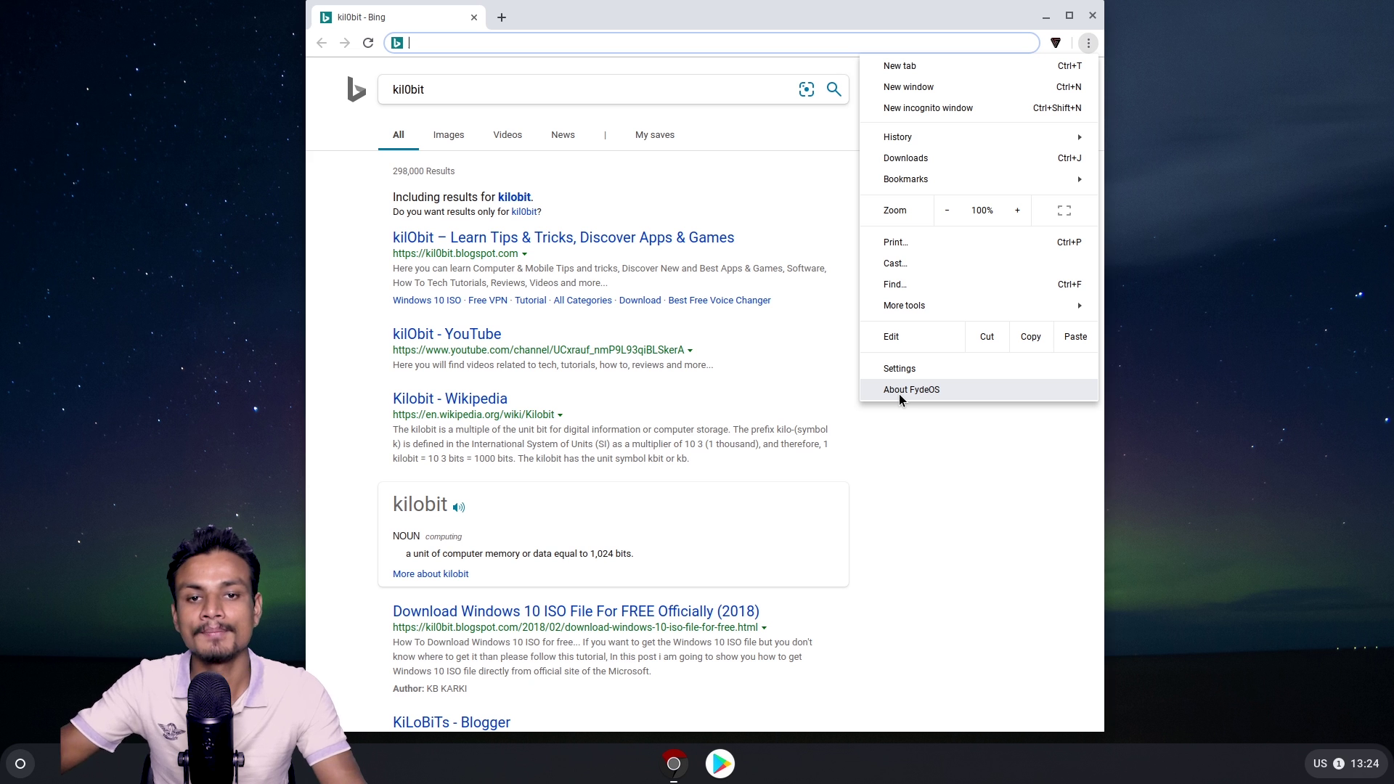
{"action": "left_click", "coordinate": [898, 392]}
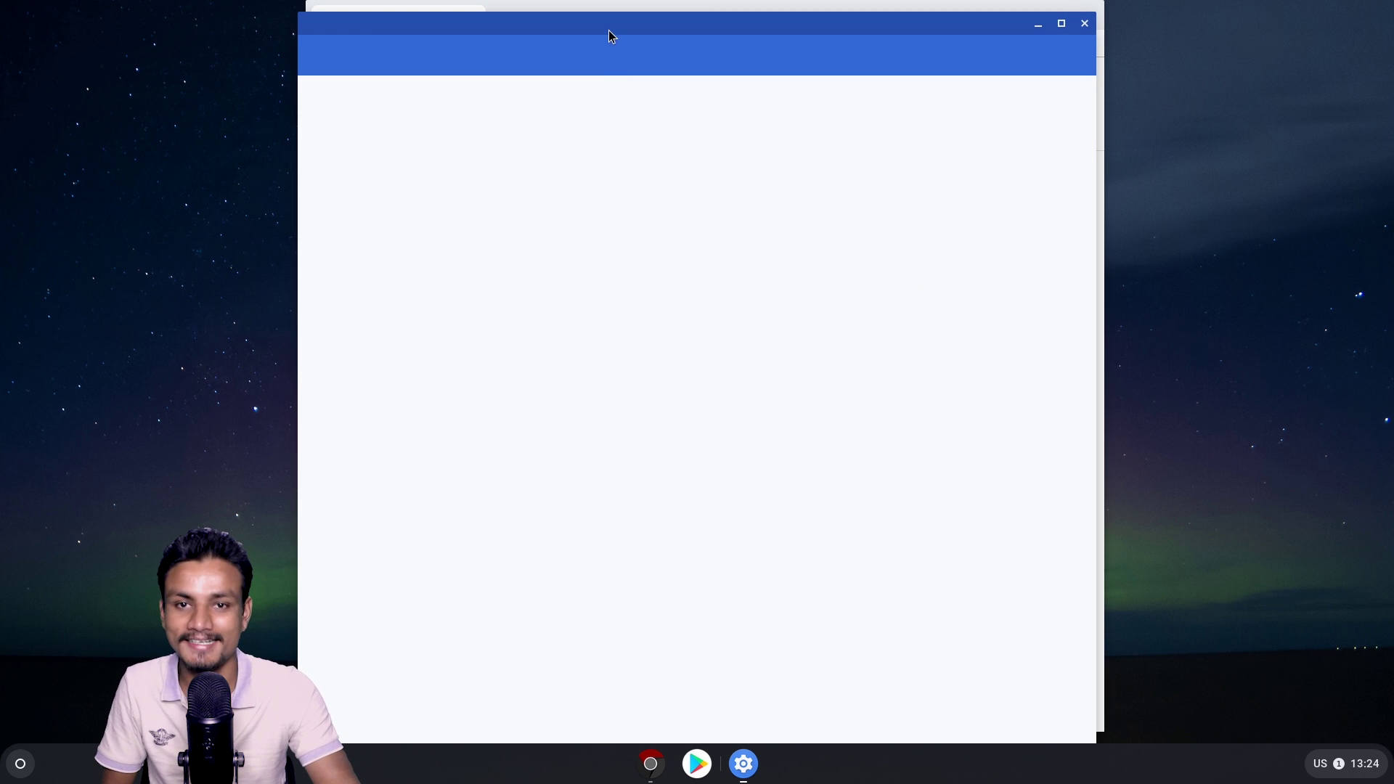
{"action": "left_click_drag", "start_coordinate": [603, 33], "coordinate": [594, 54]}
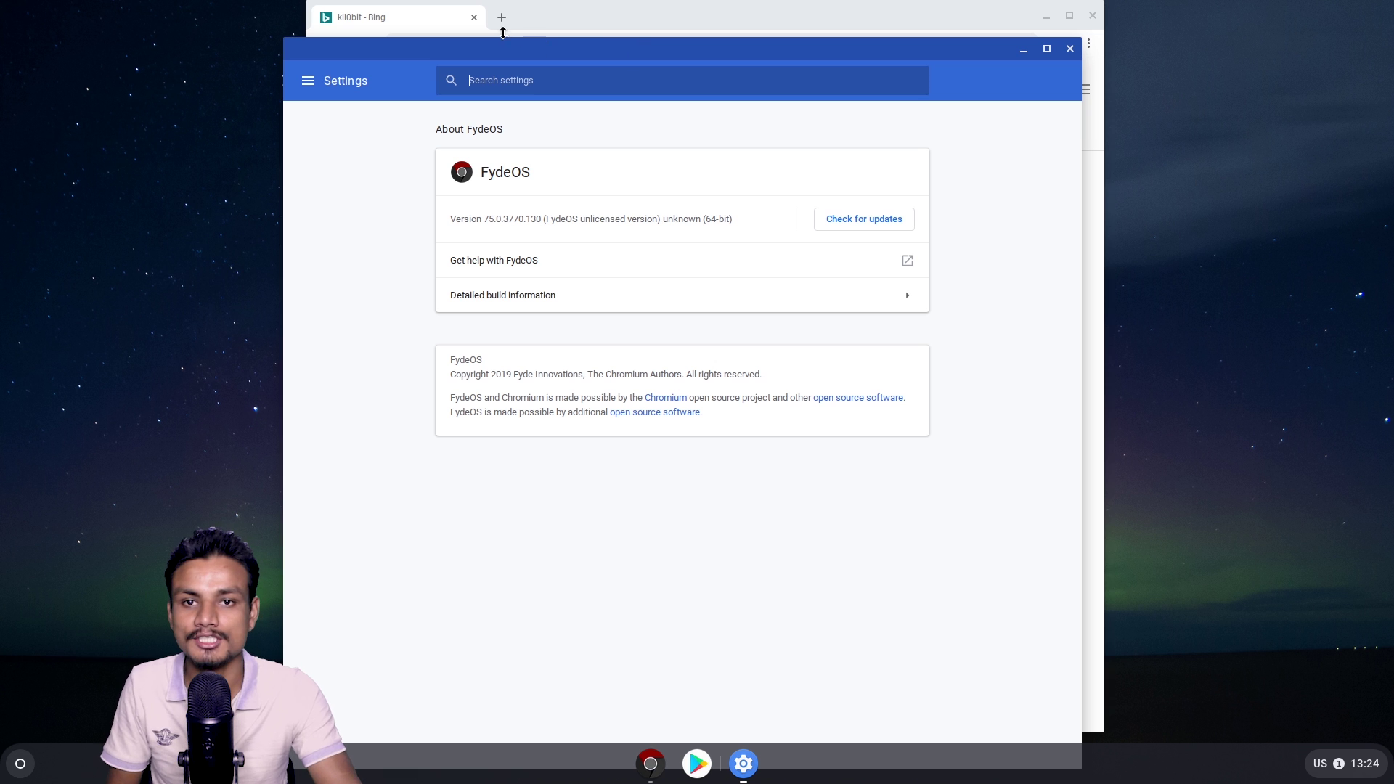
{"action": "left_click", "coordinate": [471, 25]}
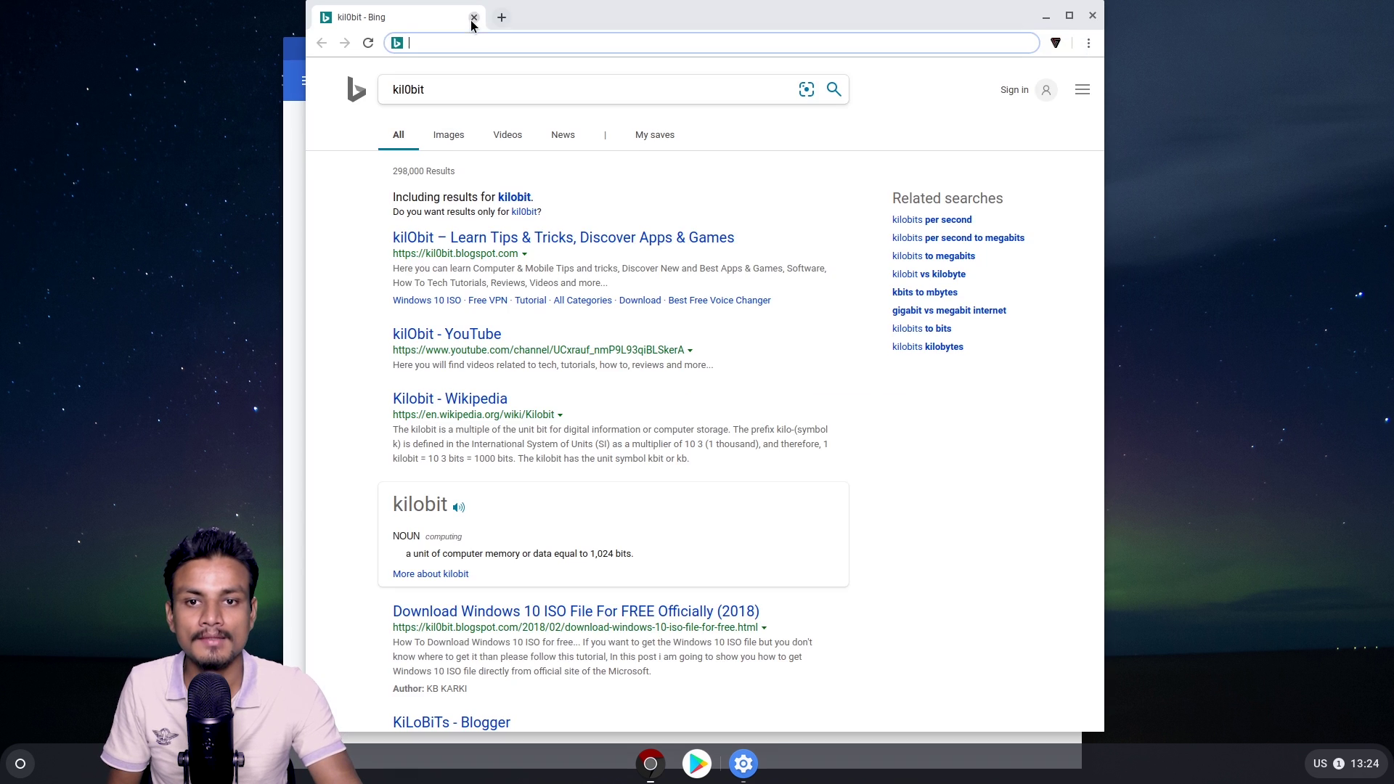
{"action": "left_click", "coordinate": [473, 19]}
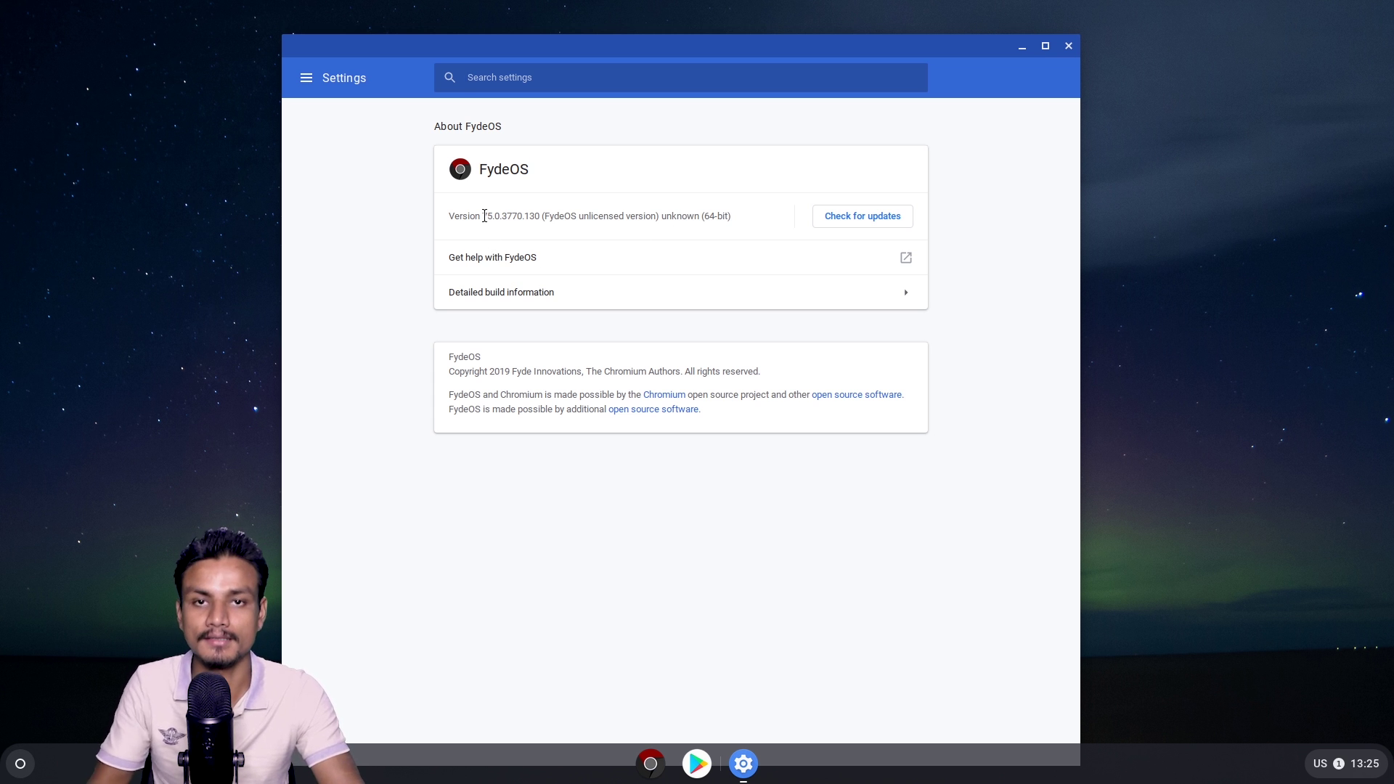
Step: Highlight the major version number on the About FydeOS page, and close Settings
{"action": "left_click_drag", "start_coordinate": [484, 216], "coordinate": [494, 216]}
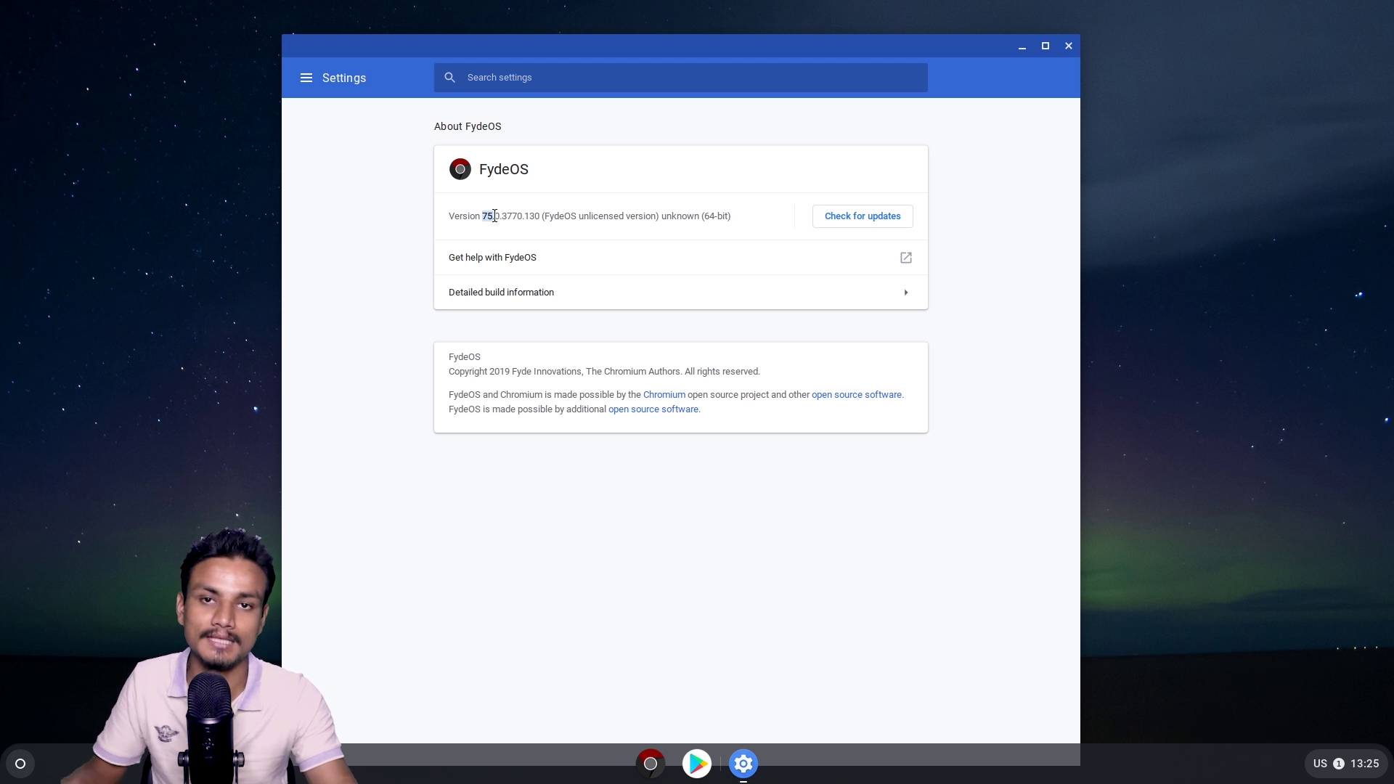
{"action": "left_click_drag", "start_coordinate": [494, 216], "coordinate": [496, 216]}
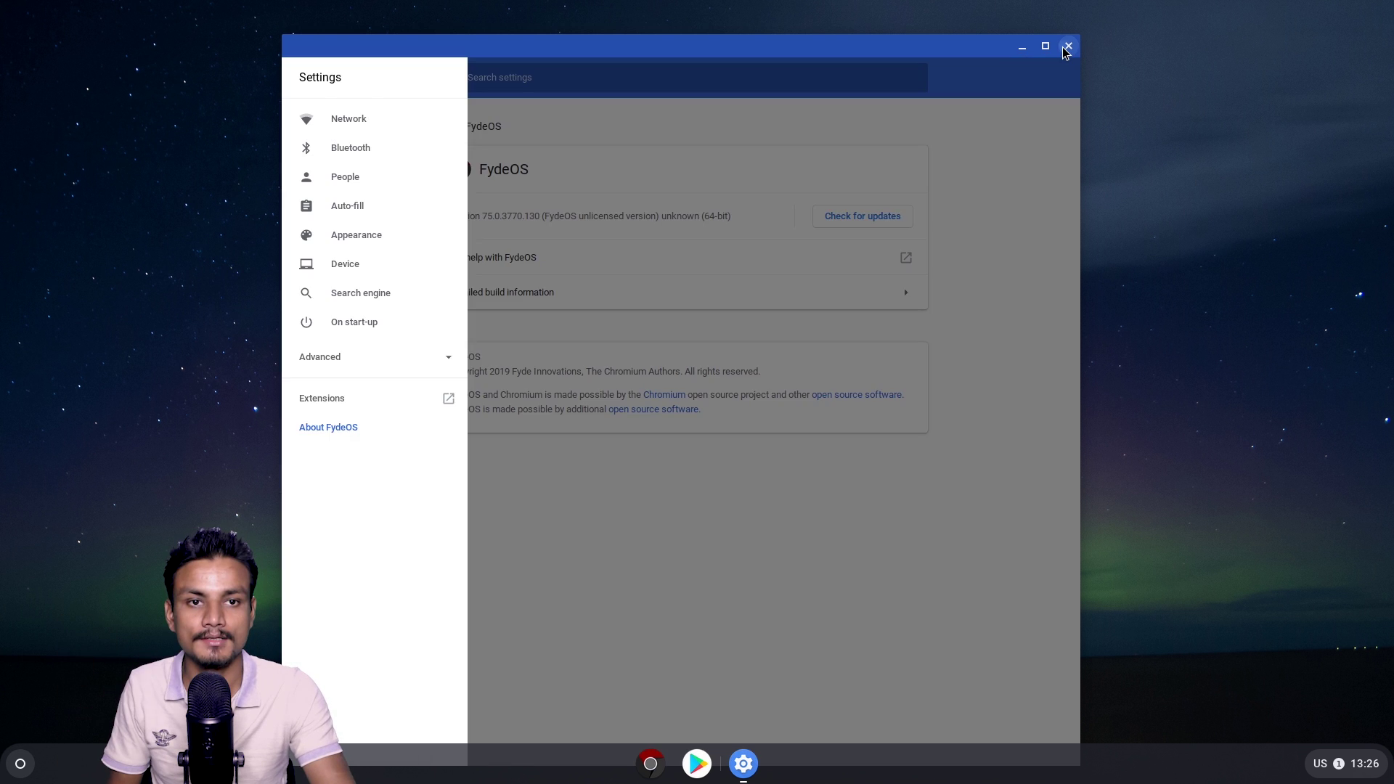
{"action": "left_click", "coordinate": [1068, 46]}
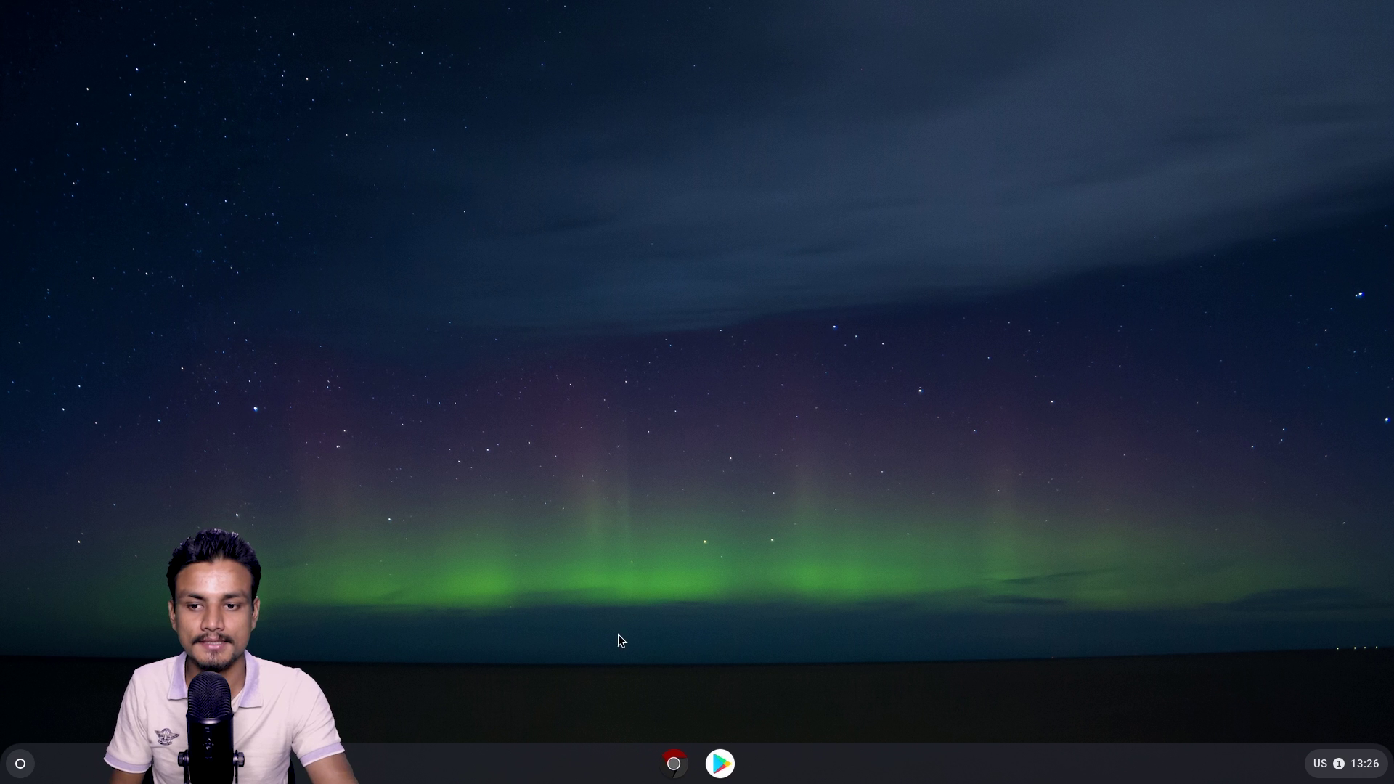
Step: Open the Android settings app (安卓设置), review its categories down to About device, and leave it
{"action": "left_click", "coordinate": [37, 753]}
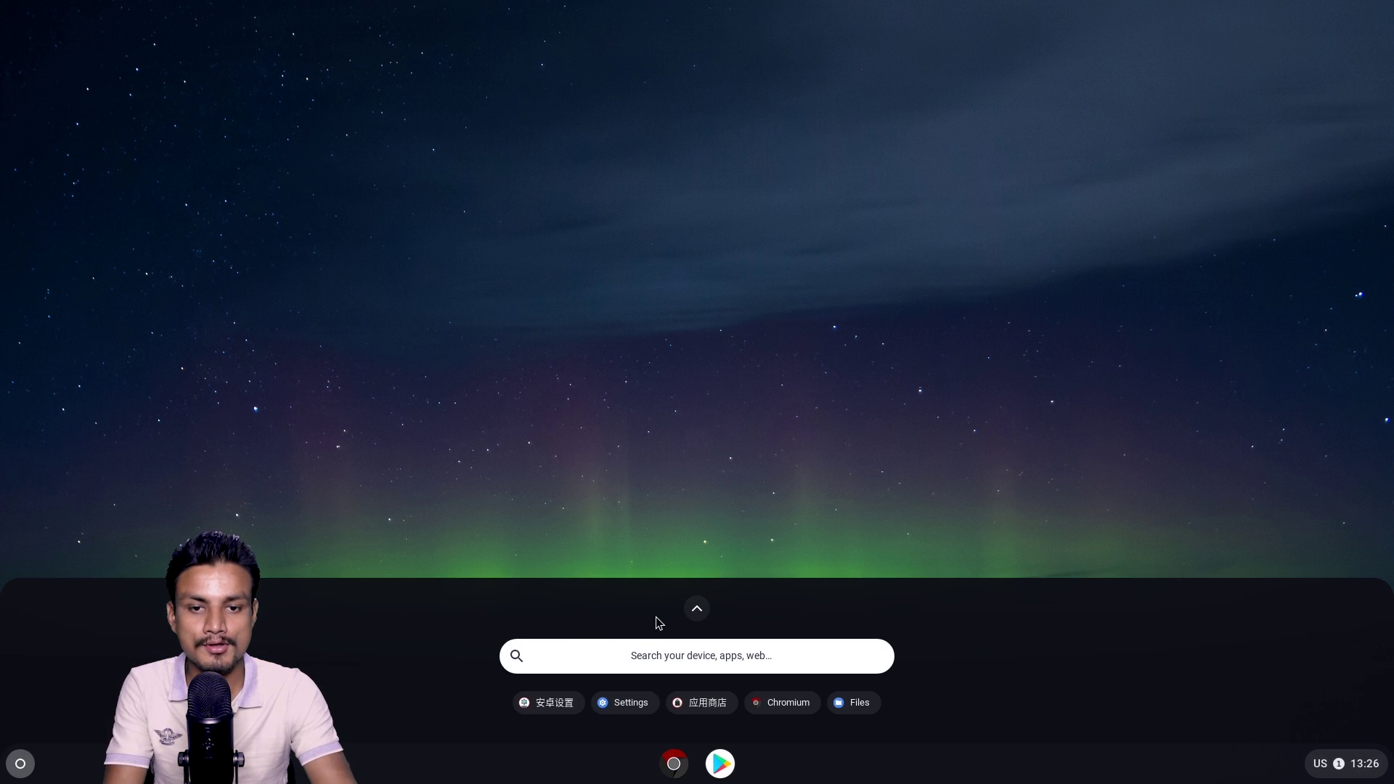
{"action": "left_click", "coordinate": [697, 609]}
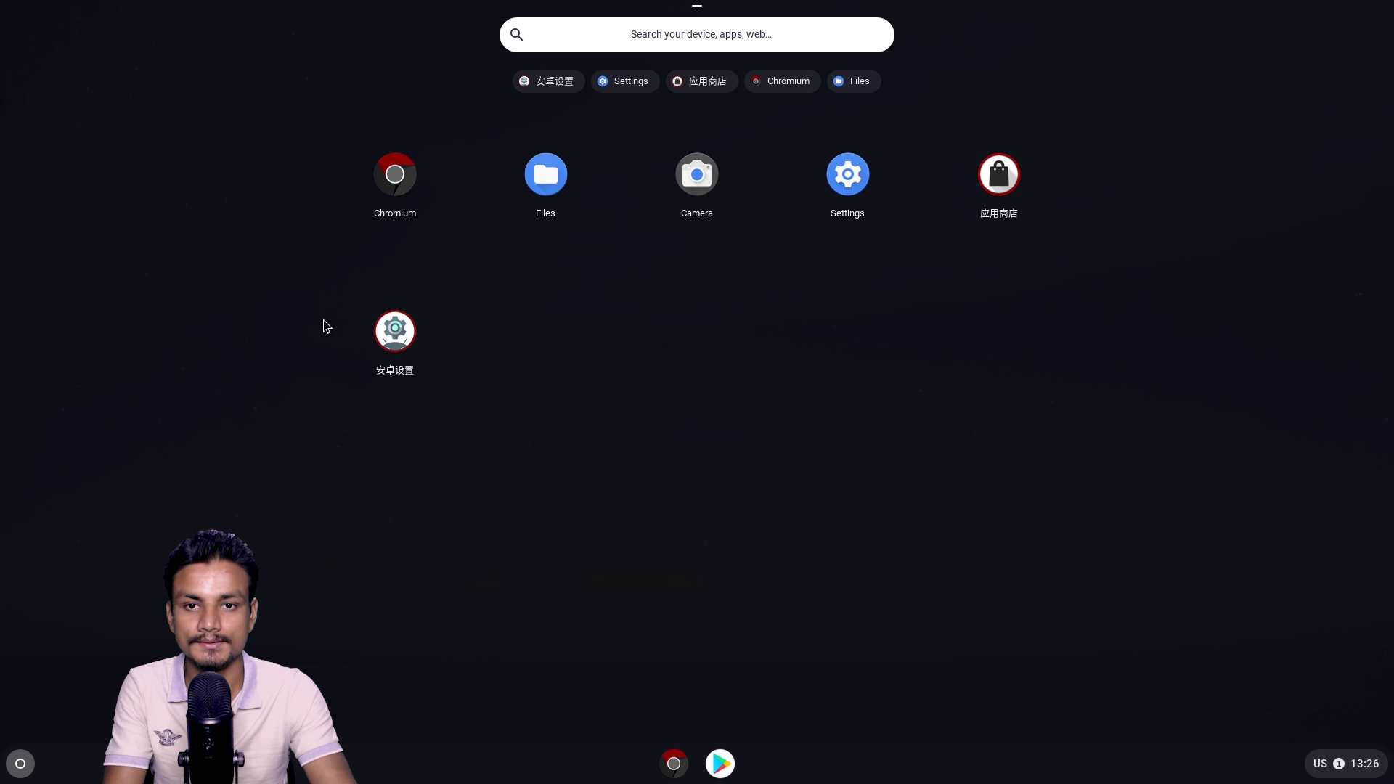
{"action": "left_click", "coordinate": [392, 334]}
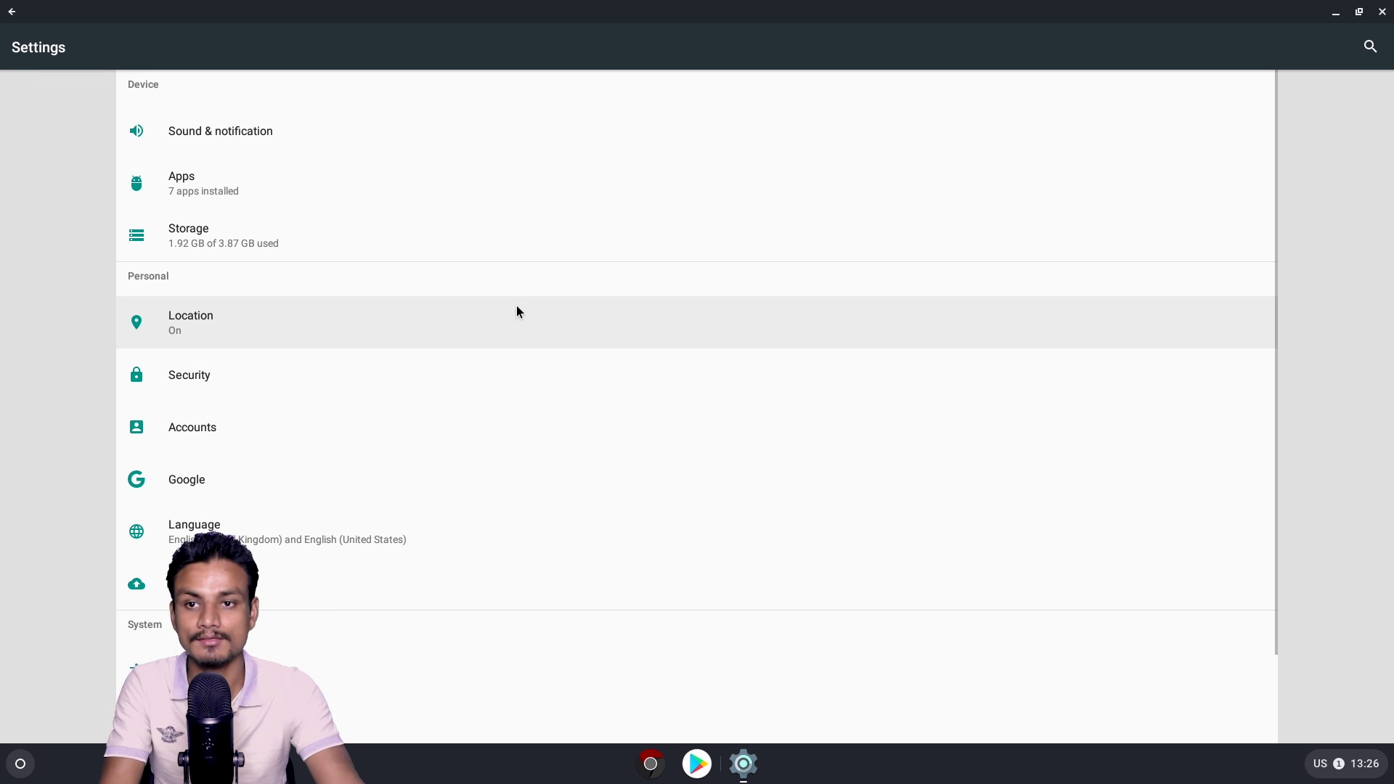
{"action": "scroll", "coordinate": [475, 429], "scroll_direction": "down", "scroll_amount": 3}
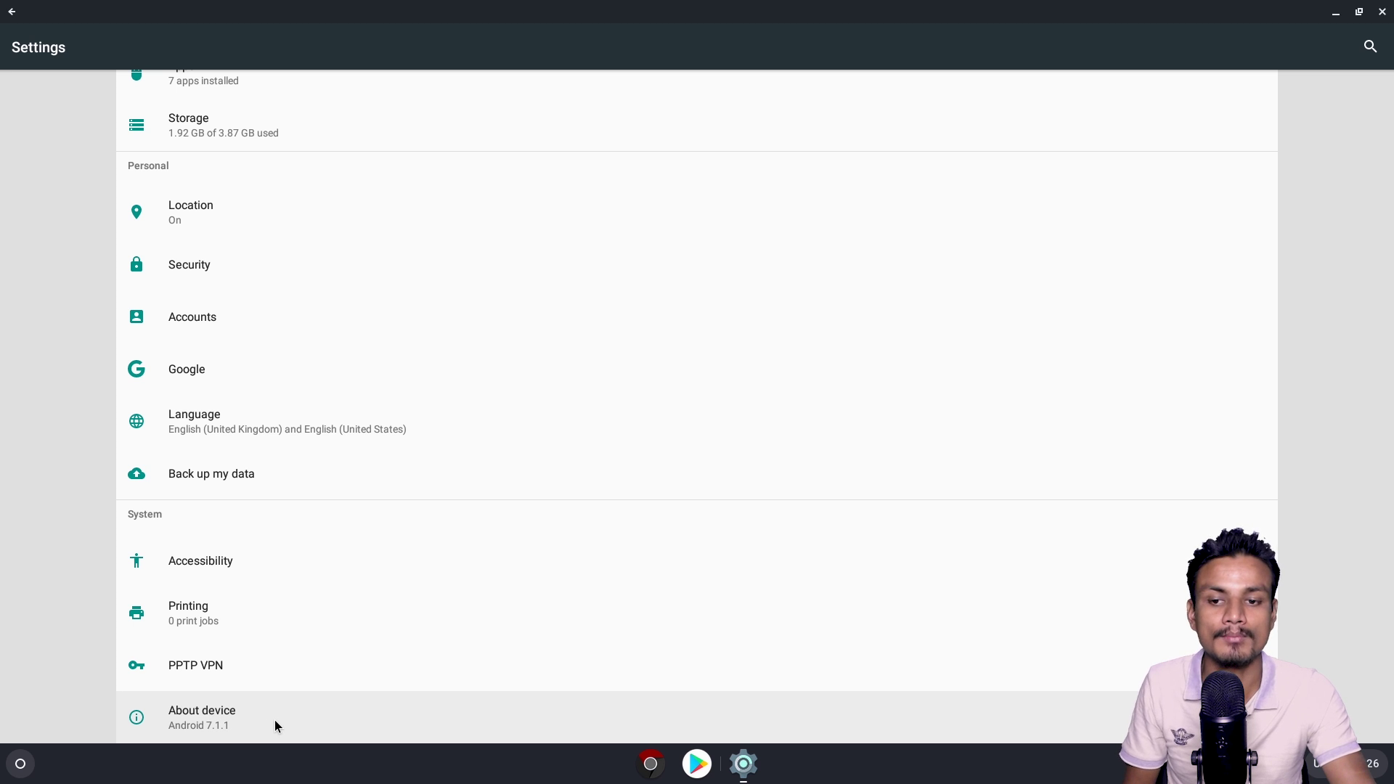
{"action": "scroll", "coordinate": [275, 720], "scroll_direction": "down", "scroll_amount": 1}
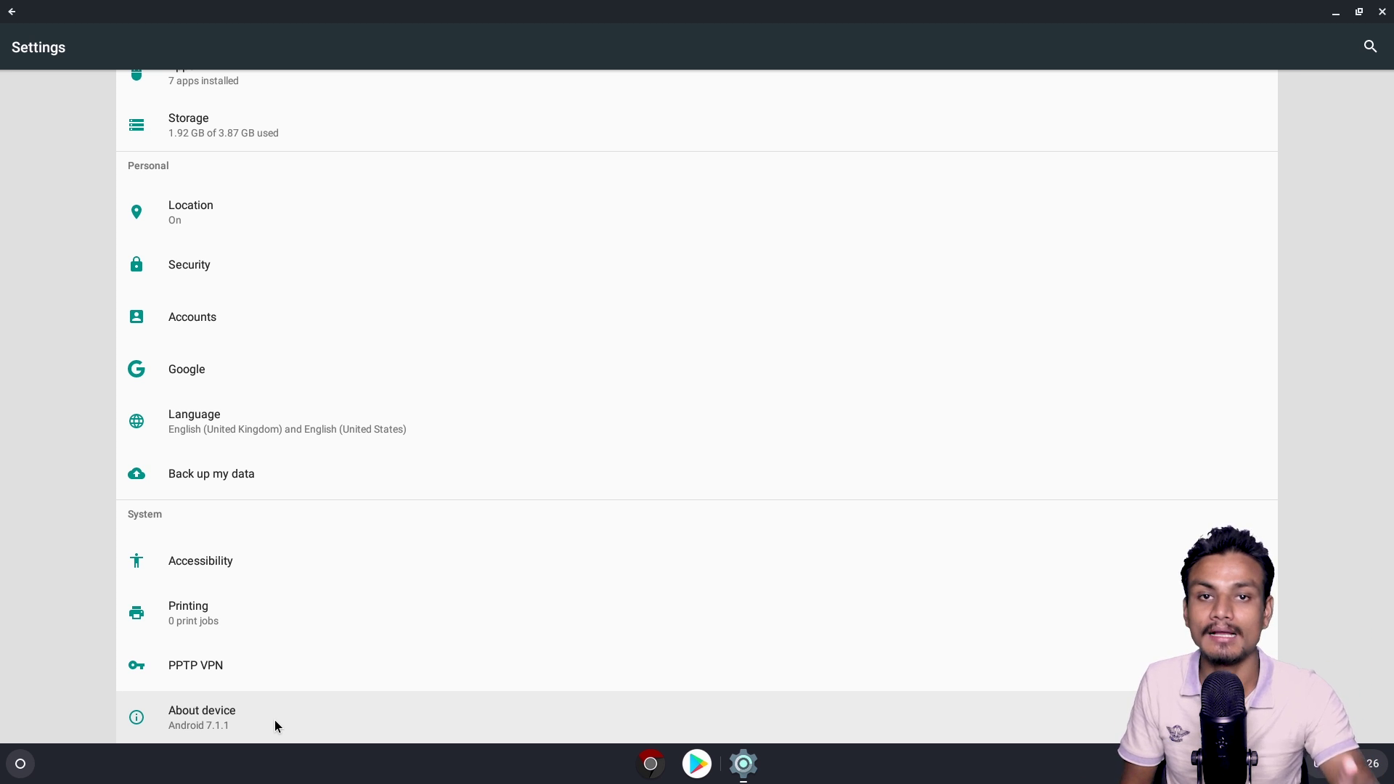
{"action": "scroll", "coordinate": [272, 719], "scroll_direction": "up", "scroll_amount": 3}
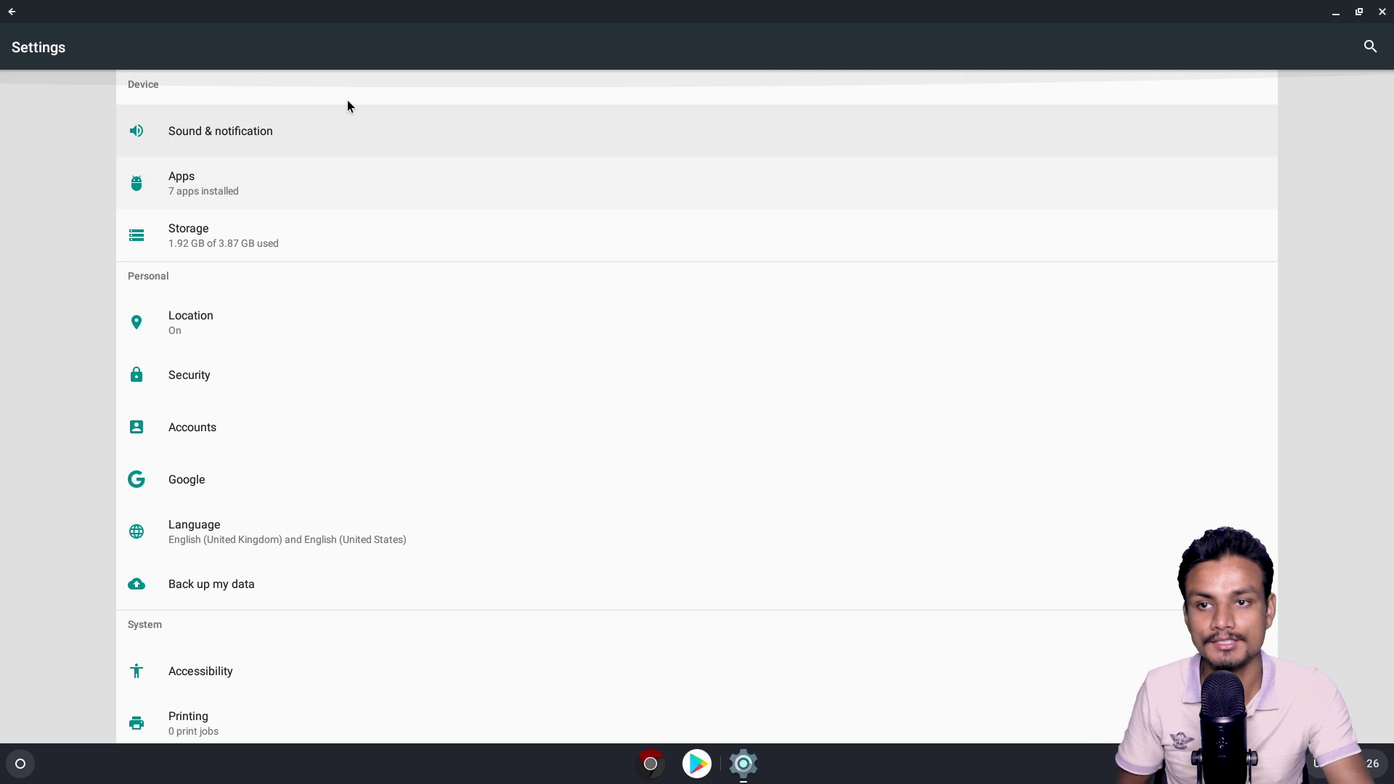
{"action": "left_click", "coordinate": [13, 12]}
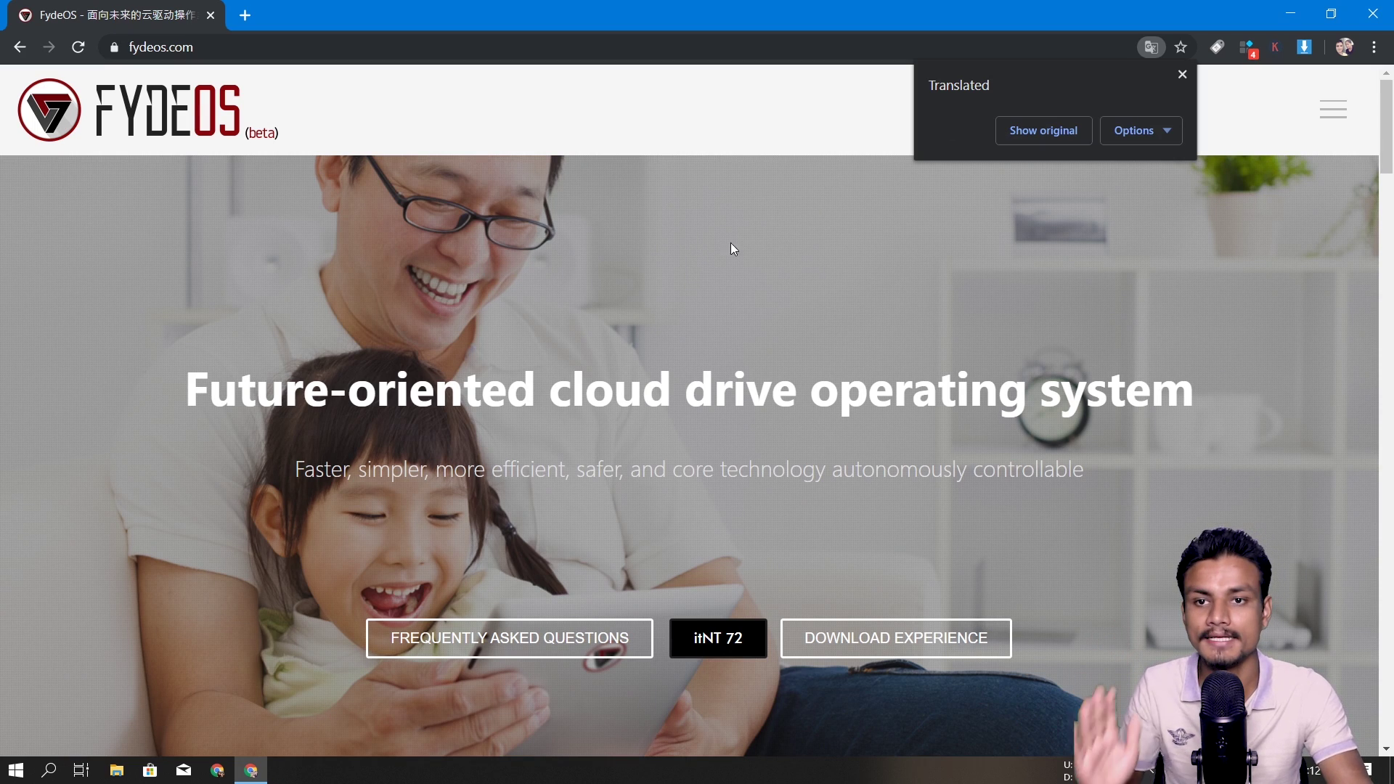
Step: Read the introduction and feature list on the translated FydeOS homepage
{"action": "scroll", "coordinate": [617, 265], "scroll_direction": "down", "scroll_amount": 10}
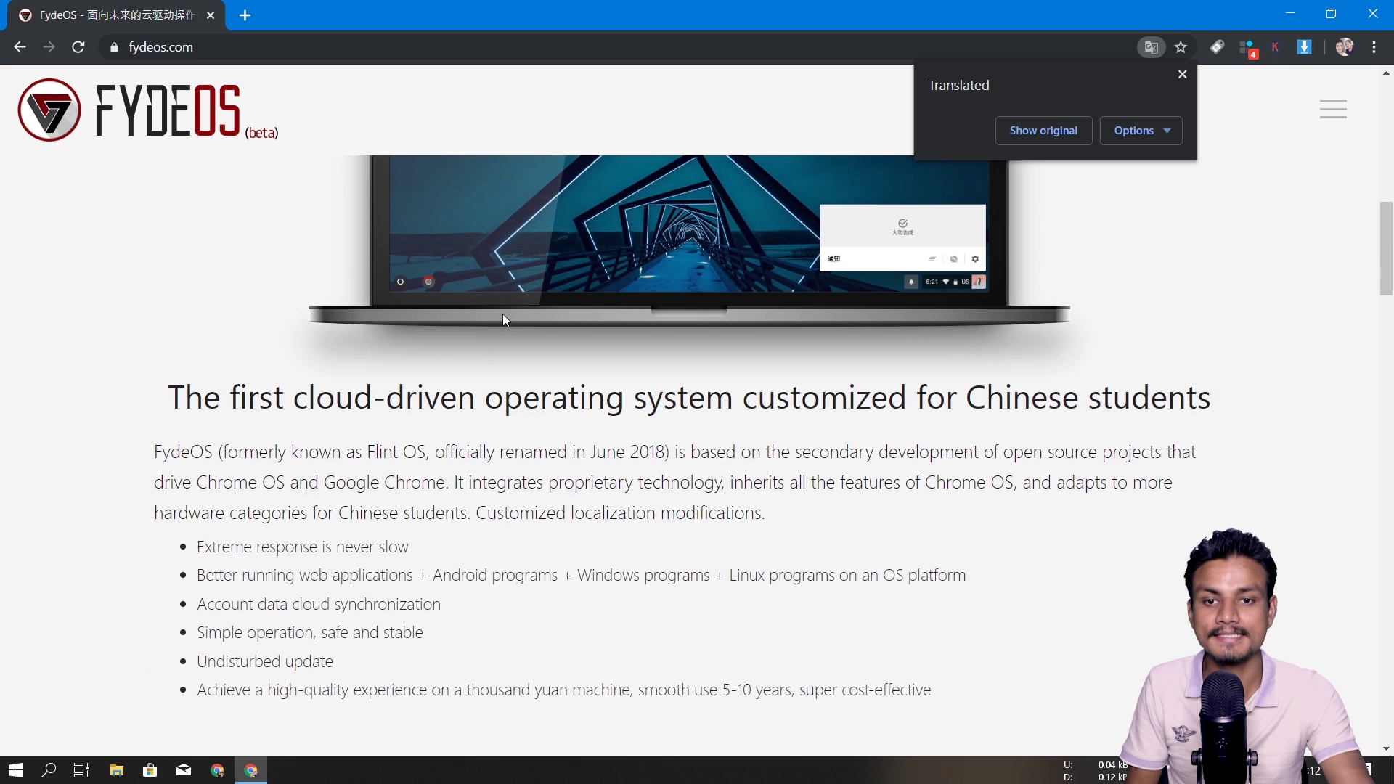
{"action": "scroll", "coordinate": [502, 313], "scroll_direction": "down", "scroll_amount": 4}
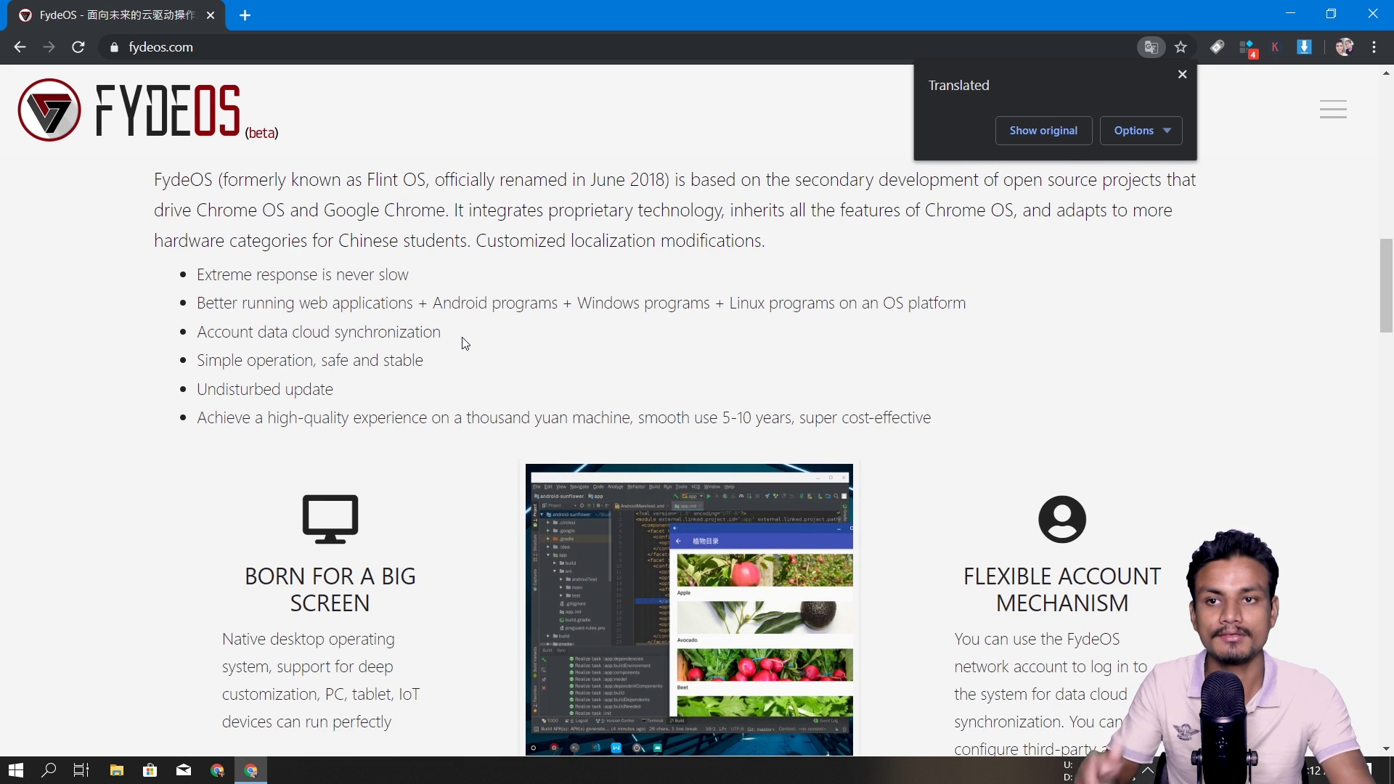
{"action": "scroll", "coordinate": [463, 346], "scroll_direction": "up", "scroll_amount": 3}
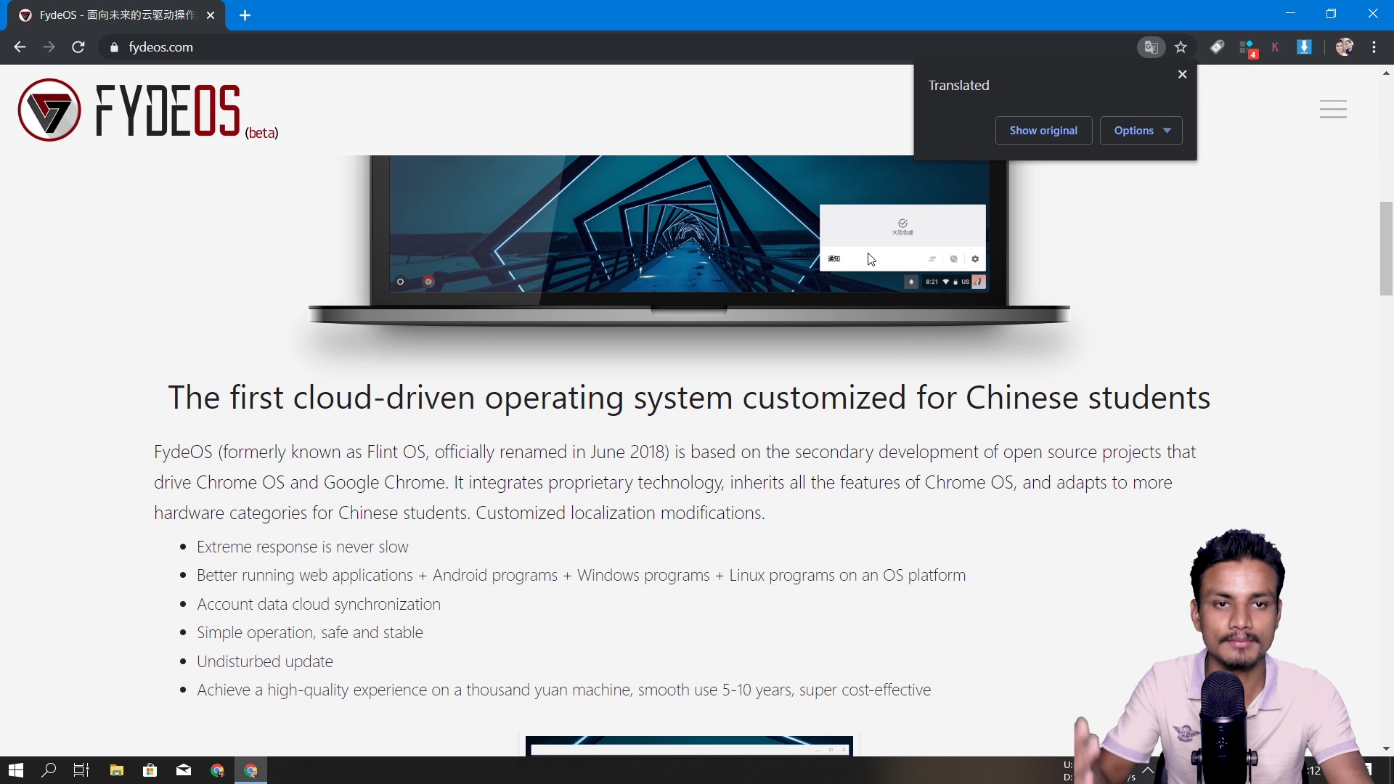
Step: Look over the FydeOS homepage in its original Chinese, and translate it back into English
{"action": "left_click", "coordinate": [1044, 129]}
{"action": "scroll", "coordinate": [527, 376], "scroll_direction": "down", "scroll_amount": 5}
{"action": "scroll", "coordinate": [538, 381], "scroll_direction": "down", "scroll_amount": 2}
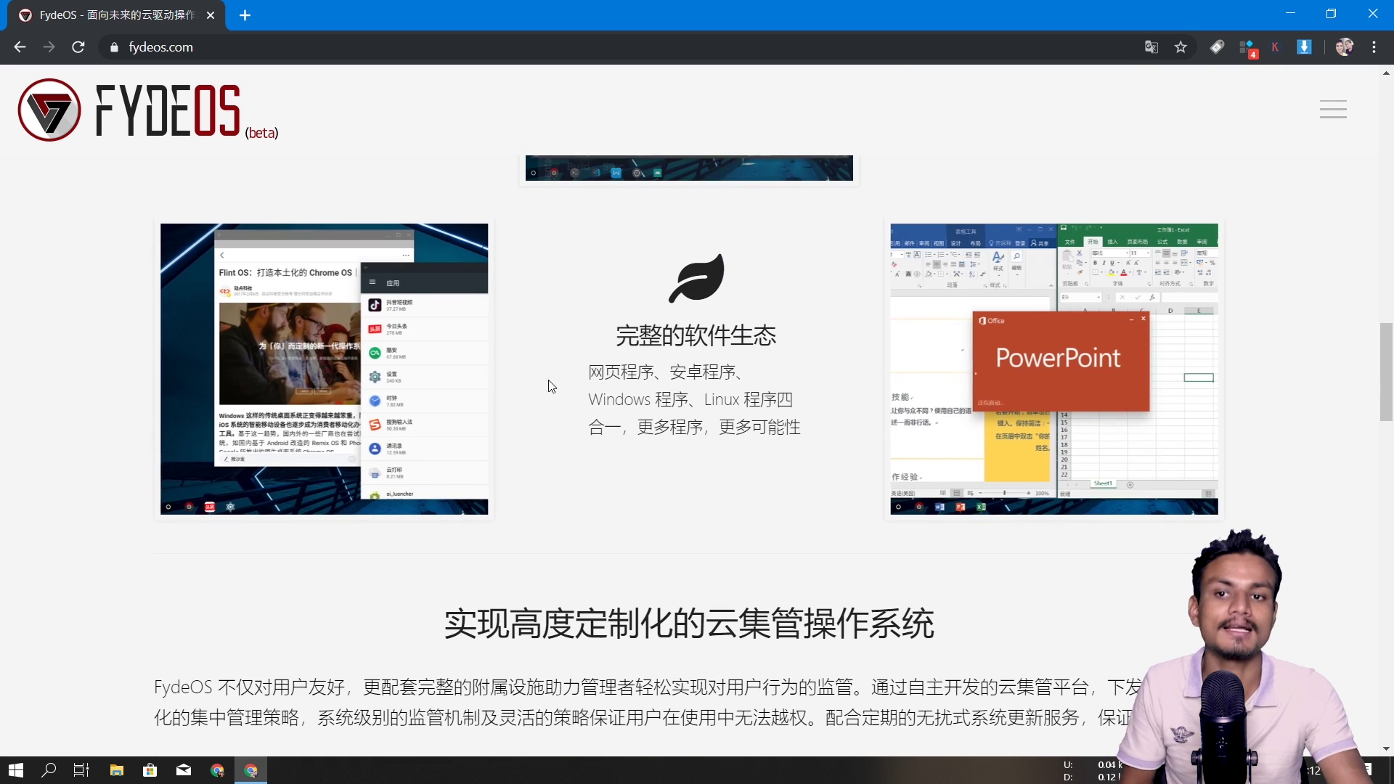
{"action": "scroll", "coordinate": [566, 462], "scroll_direction": "up", "scroll_amount": 6}
{"action": "scroll", "coordinate": [568, 463], "scroll_direction": "up", "scroll_amount": 7}
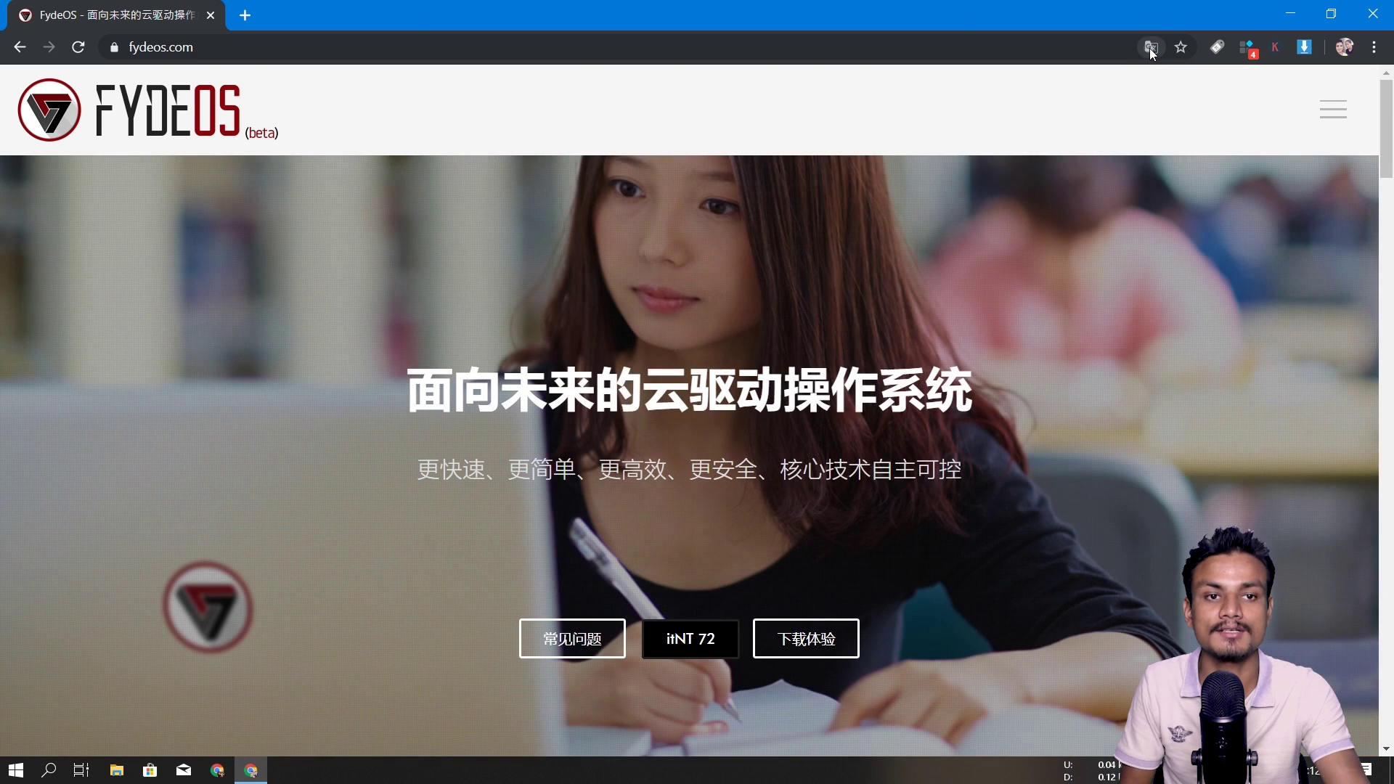
{"action": "left_click", "coordinate": [1149, 48]}
{"action": "left_click", "coordinate": [1047, 164]}
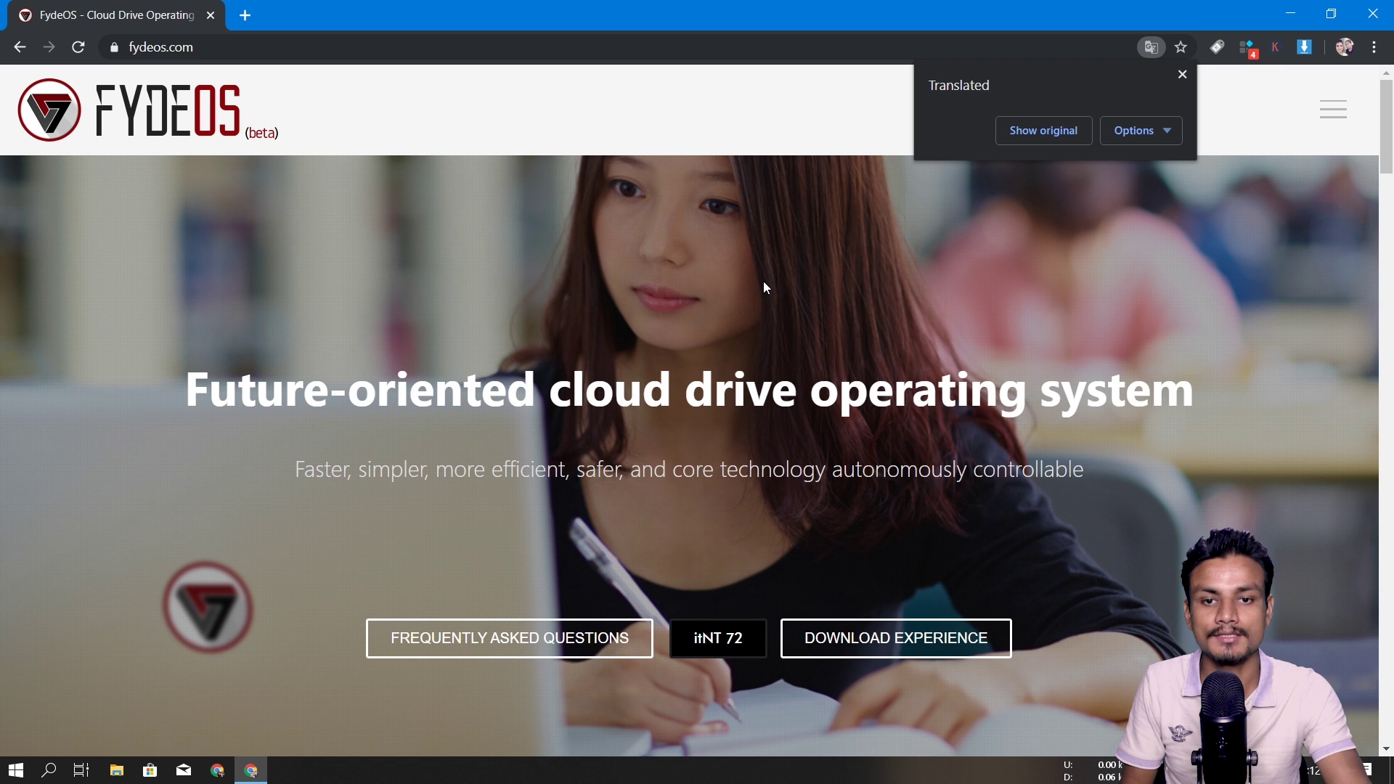
Step: Examine the English FydeOS homepage from its introduction and feature list through to the software ecosystem section
{"action": "scroll", "coordinate": [688, 416], "scroll_direction": "down", "scroll_amount": 4}
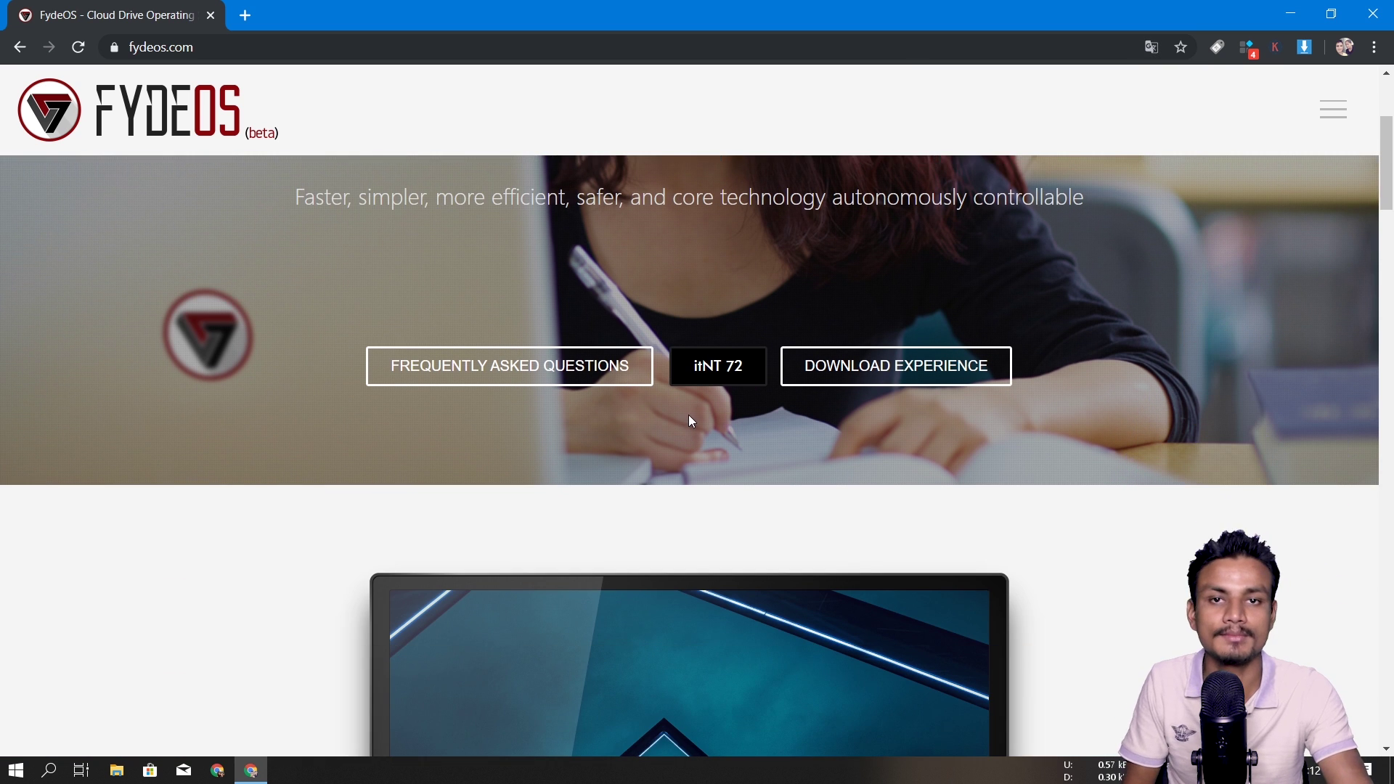
{"action": "scroll", "coordinate": [697, 428], "scroll_direction": "down", "scroll_amount": 4}
{"action": "scroll", "coordinate": [720, 441], "scroll_direction": "down", "scroll_amount": 5}
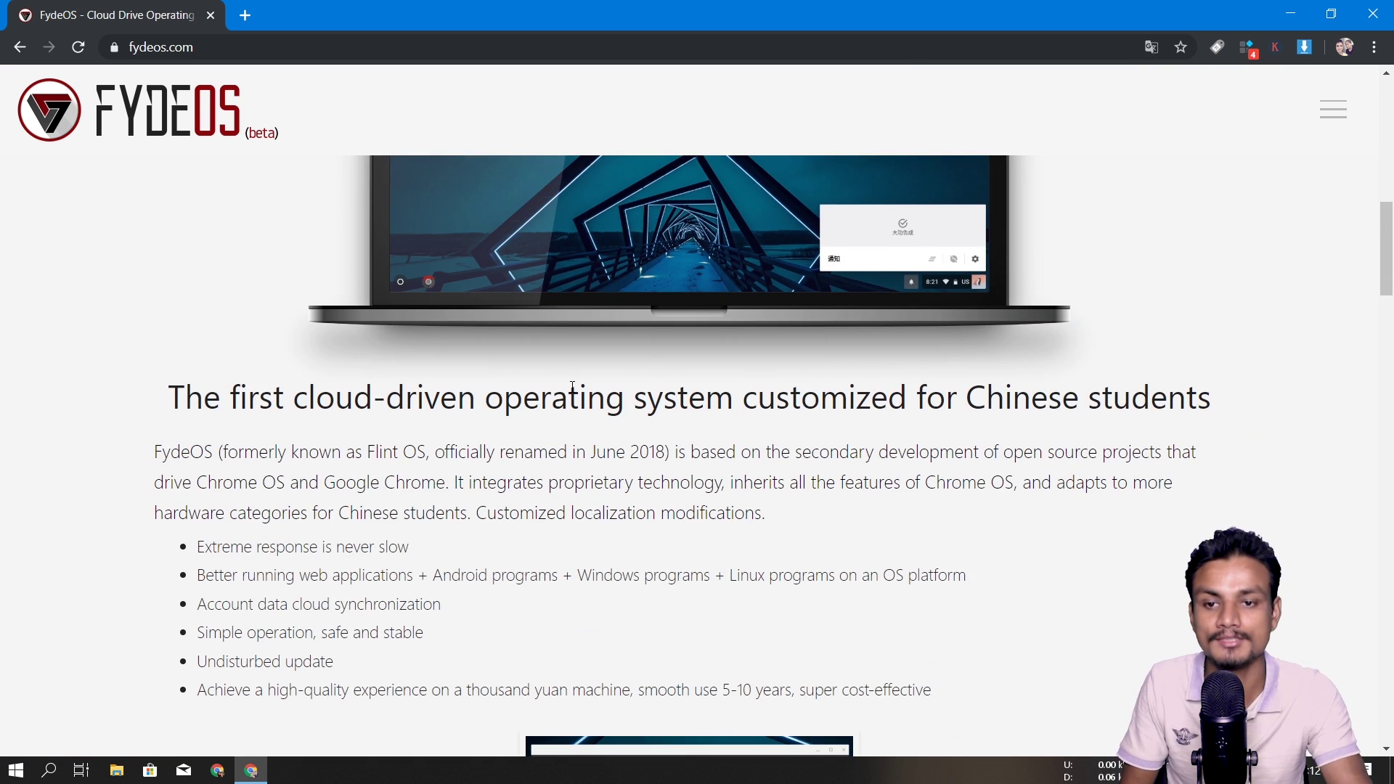
{"action": "scroll", "coordinate": [572, 386], "scroll_direction": "down", "scroll_amount": 4}
{"action": "scroll", "coordinate": [438, 385], "scroll_direction": "up", "scroll_amount": 6}
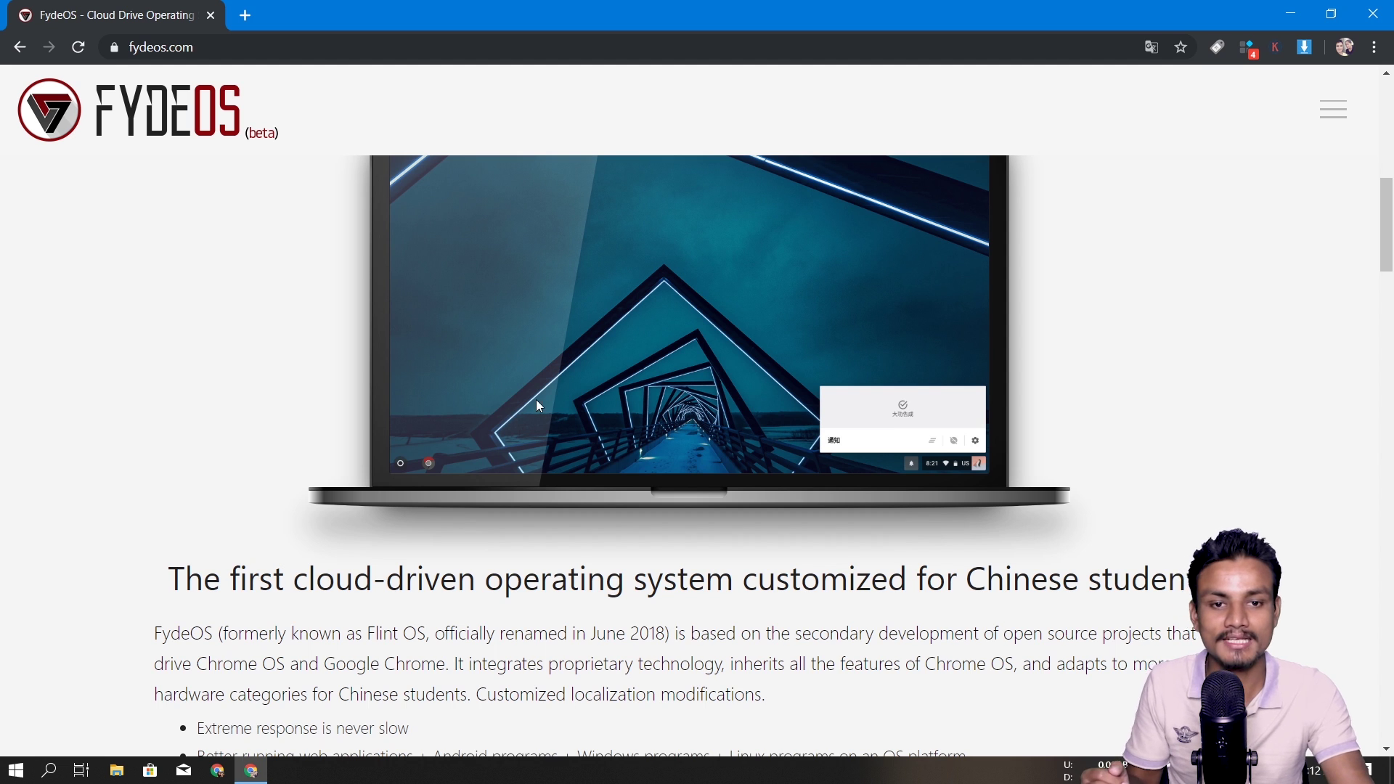
{"action": "scroll", "coordinate": [538, 405], "scroll_direction": "up", "scroll_amount": 4}
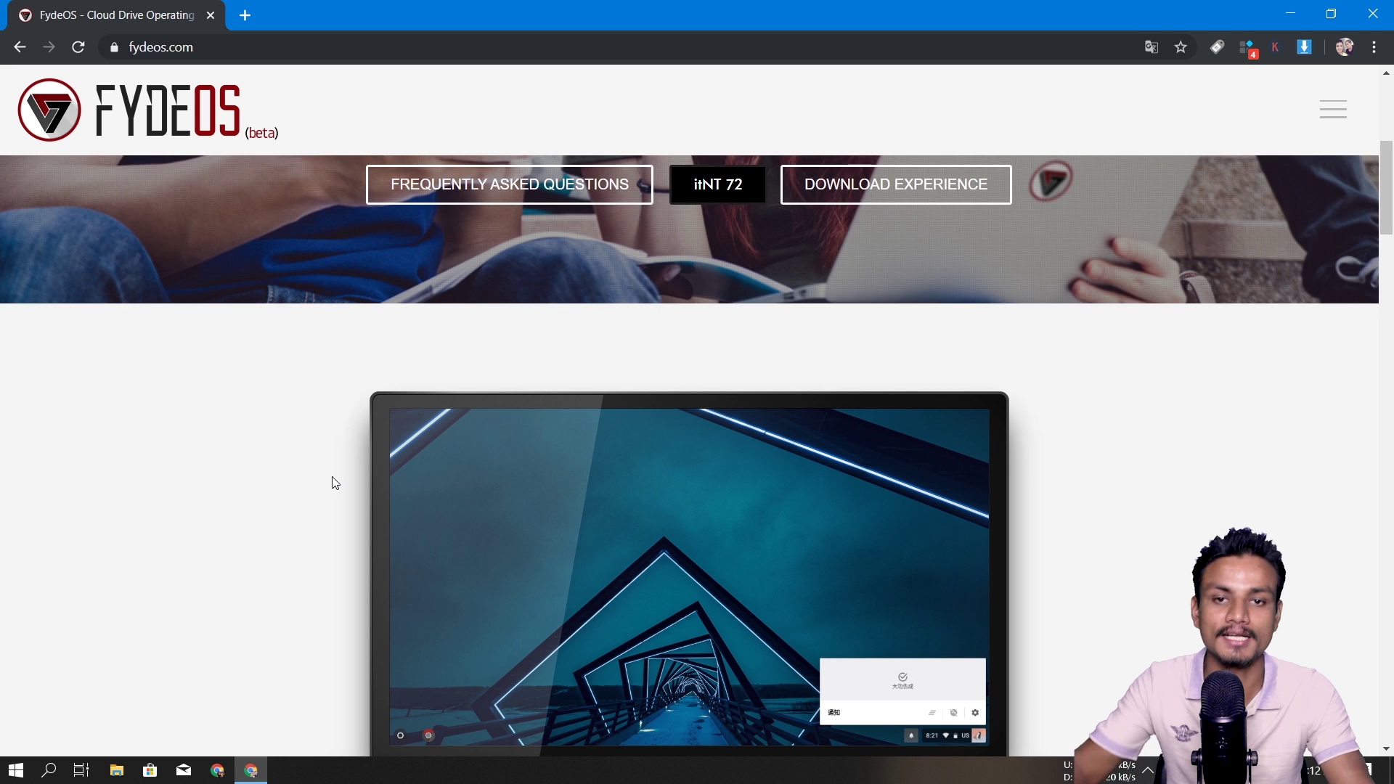
{"action": "scroll", "coordinate": [359, 510], "scroll_direction": "down", "scroll_amount": 1}
{"action": "scroll", "coordinate": [359, 510], "scroll_direction": "down", "scroll_amount": 3}
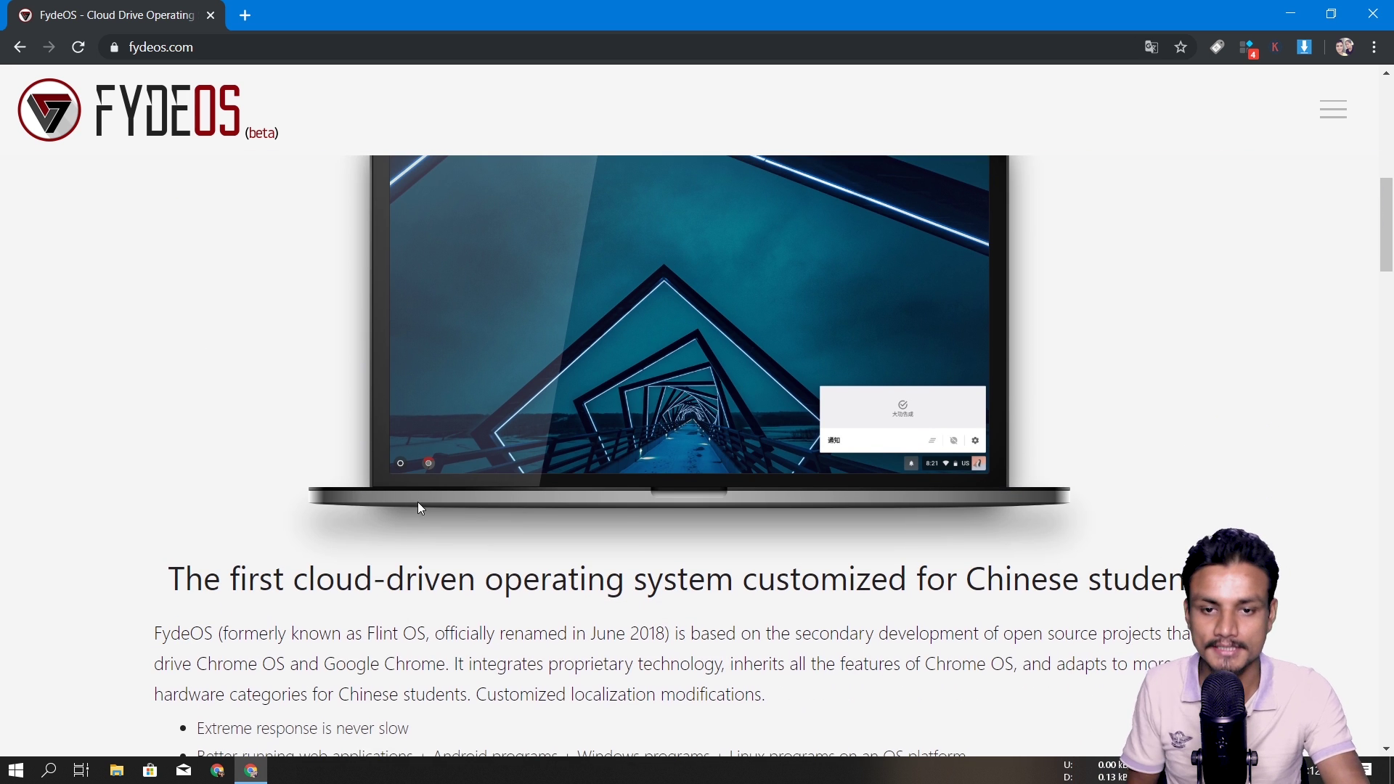
{"action": "scroll", "coordinate": [417, 502], "scroll_direction": "down", "scroll_amount": 7}
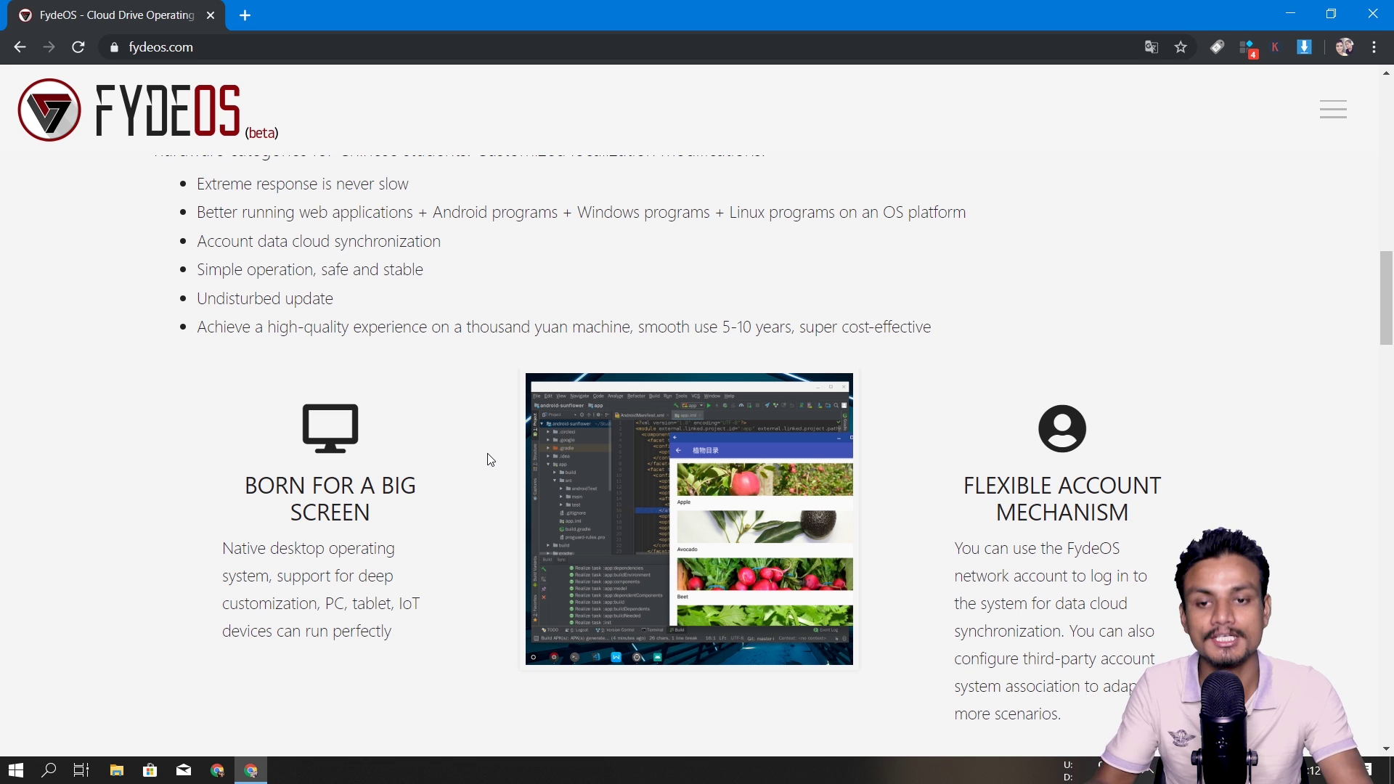
{"action": "scroll", "coordinate": [490, 459], "scroll_direction": "down", "scroll_amount": 8}
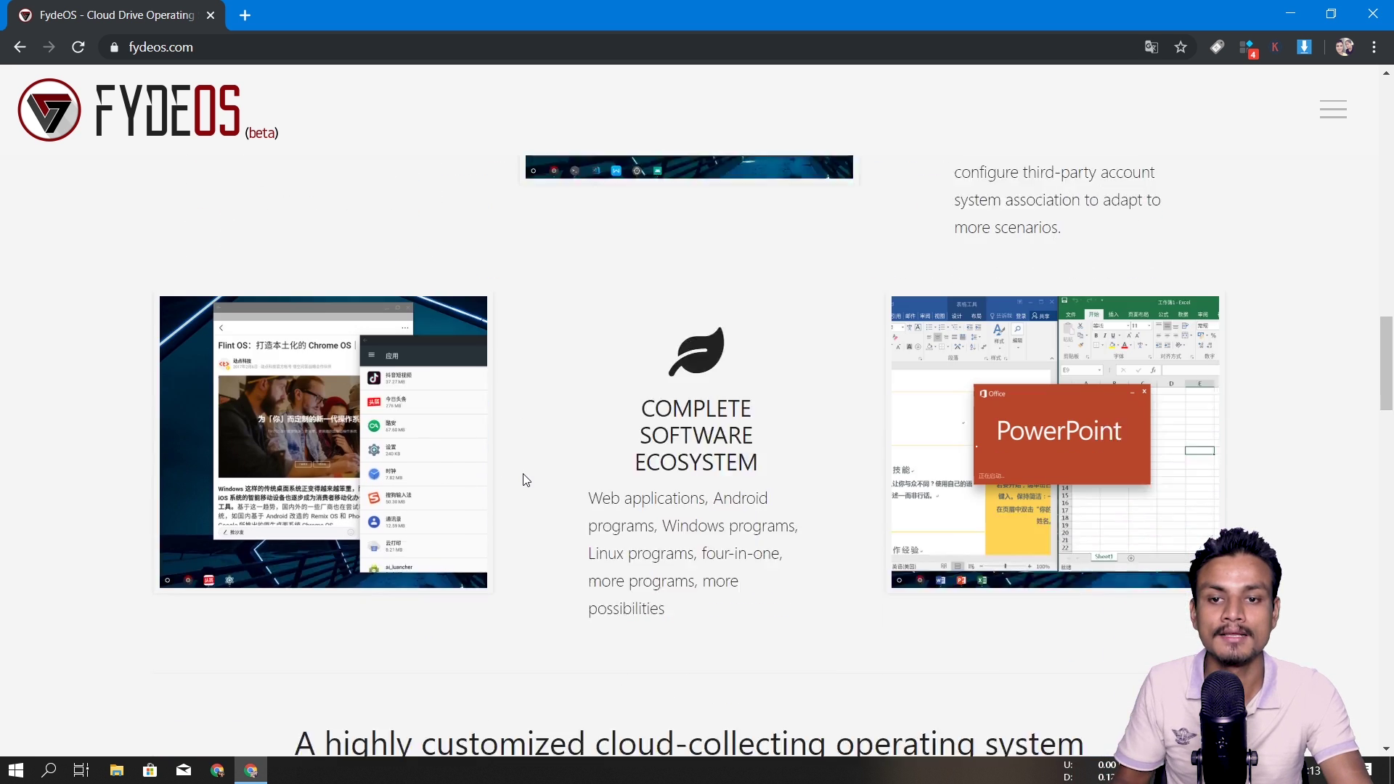
Step: Examine the rest of the FydeOS homepage, from the software ecosystem through centralized management and the upgrade platform to the contact section
{"action": "scroll", "coordinate": [534, 465], "scroll_direction": "down", "scroll_amount": 1}
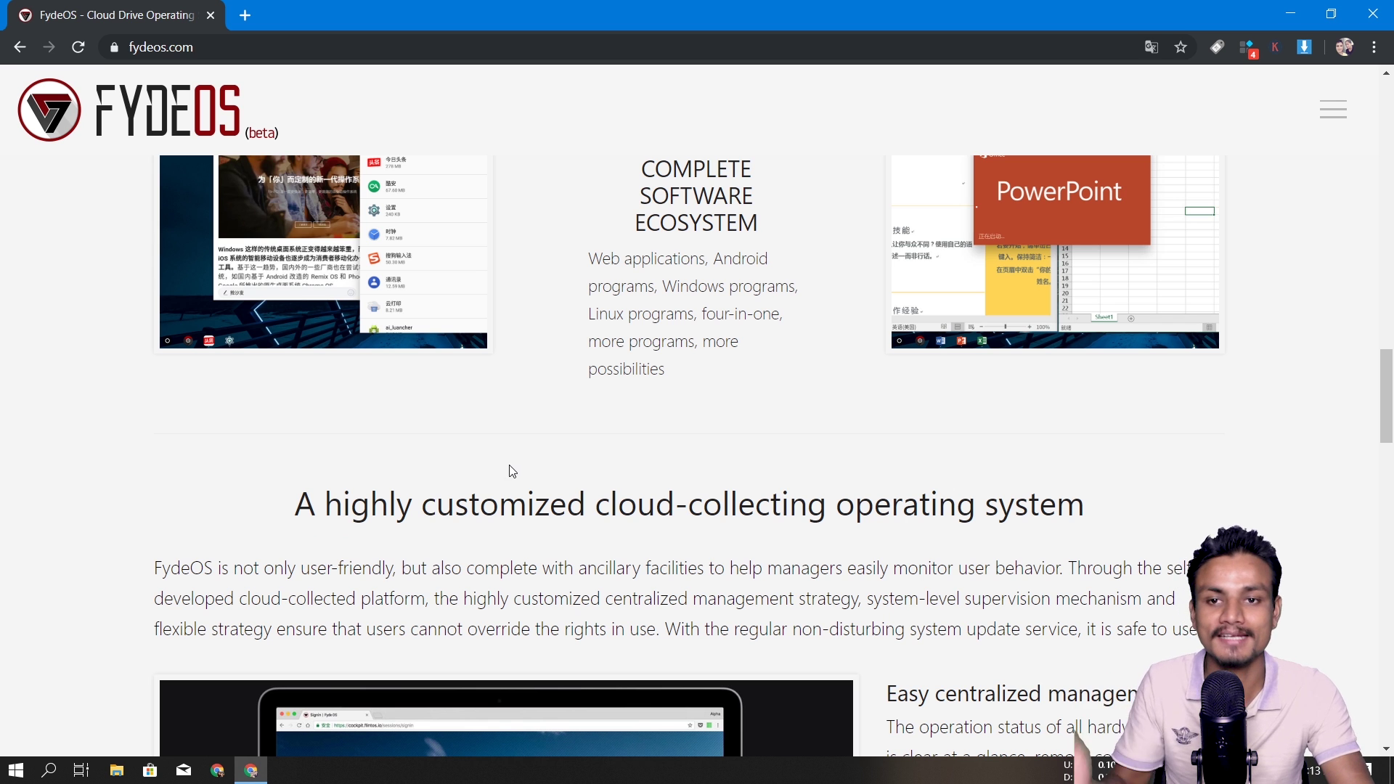
{"action": "scroll", "coordinate": [510, 464], "scroll_direction": "down", "scroll_amount": 3}
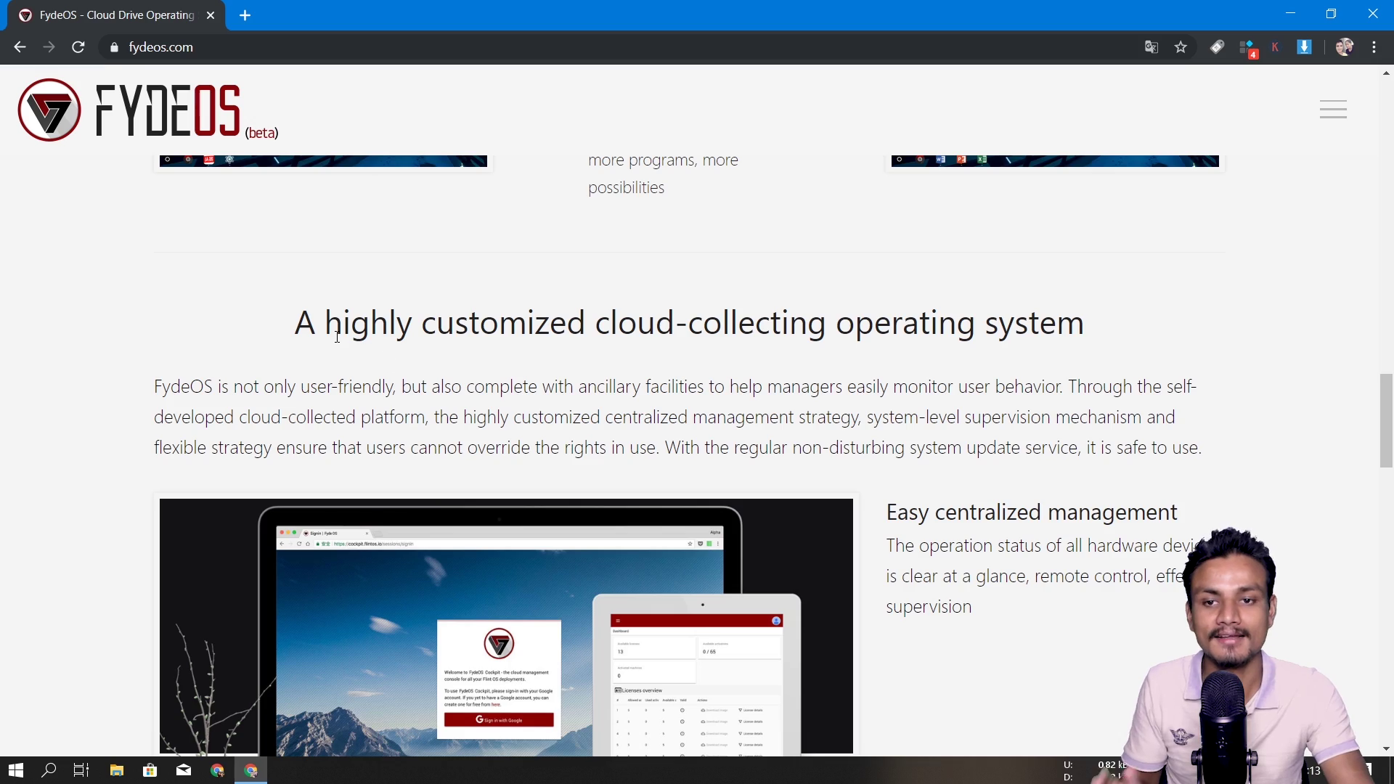
{"action": "scroll", "coordinate": [586, 398], "scroll_direction": "down", "scroll_amount": 4}
{"action": "scroll", "coordinate": [586, 398], "scroll_direction": "down", "scroll_amount": 15}
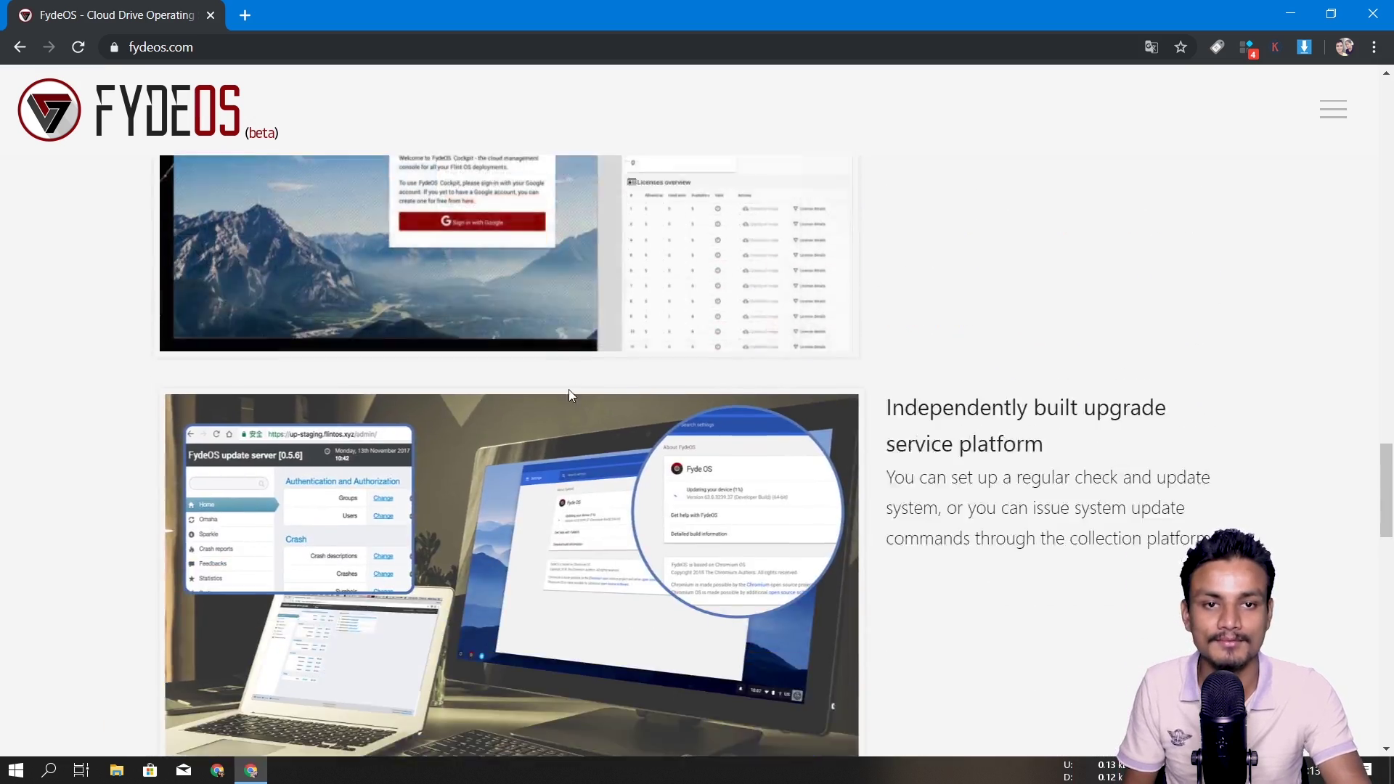
{"action": "scroll", "coordinate": [586, 451], "scroll_direction": "down", "scroll_amount": 4}
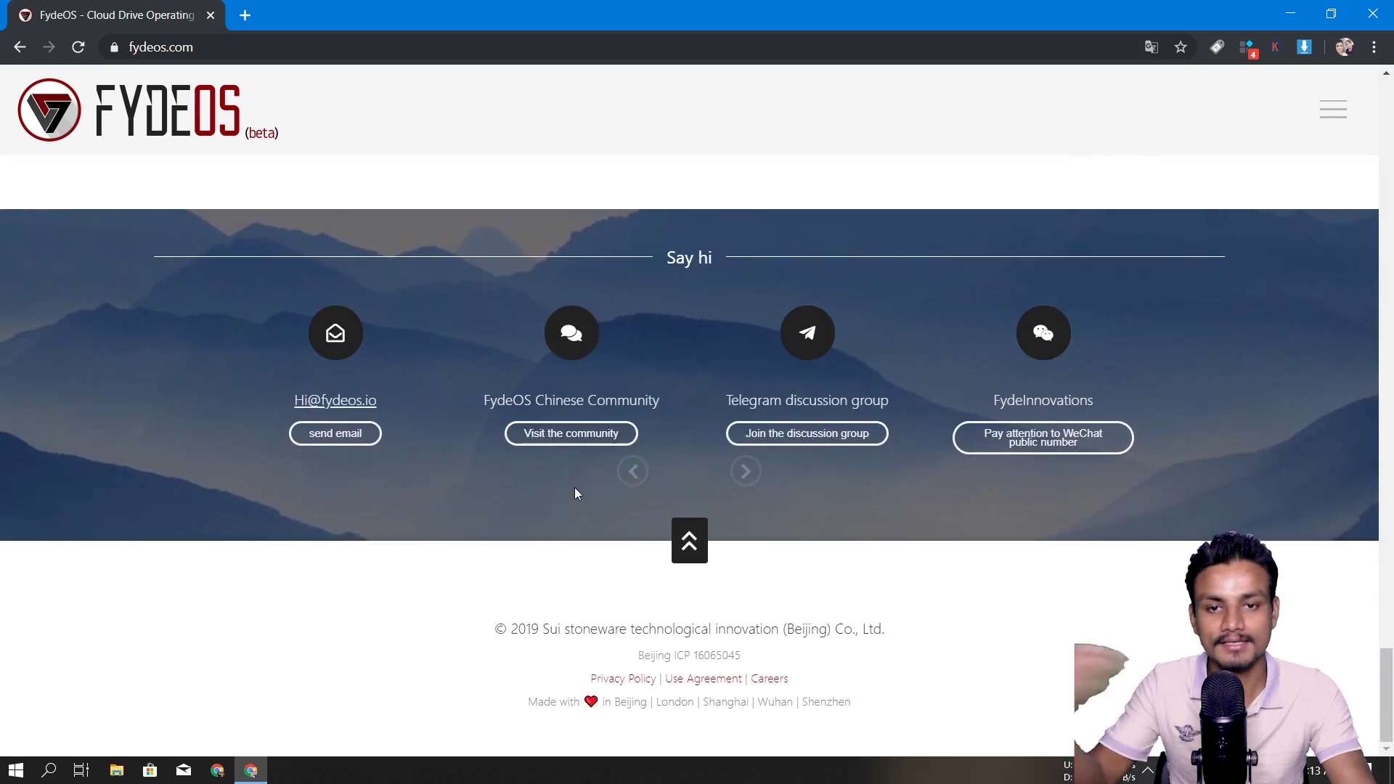
{"action": "scroll", "coordinate": [575, 488], "scroll_direction": "up", "scroll_amount": 18}
{"action": "scroll", "coordinate": [572, 495], "scroll_direction": "up", "scroll_amount": 15}
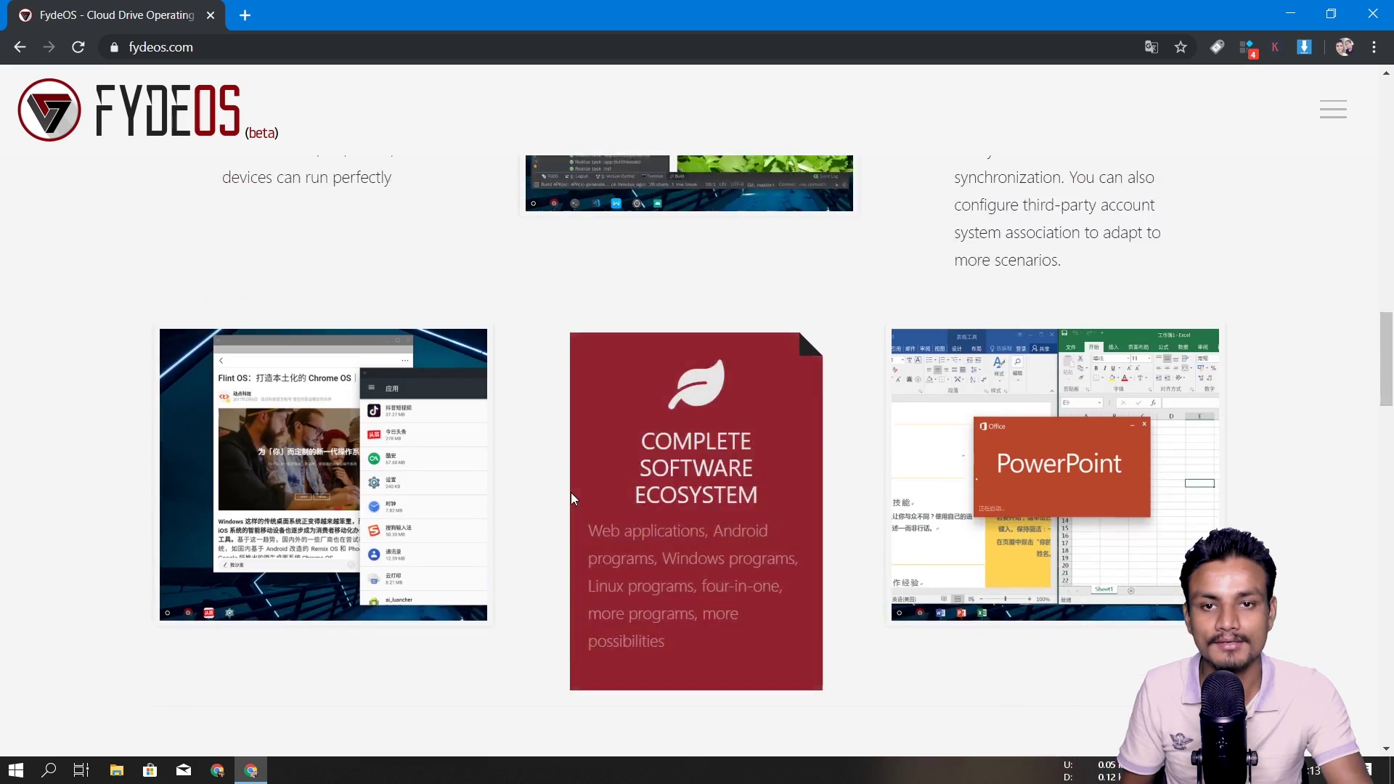
{"action": "scroll", "coordinate": [555, 445], "scroll_direction": "down", "scroll_amount": 1}
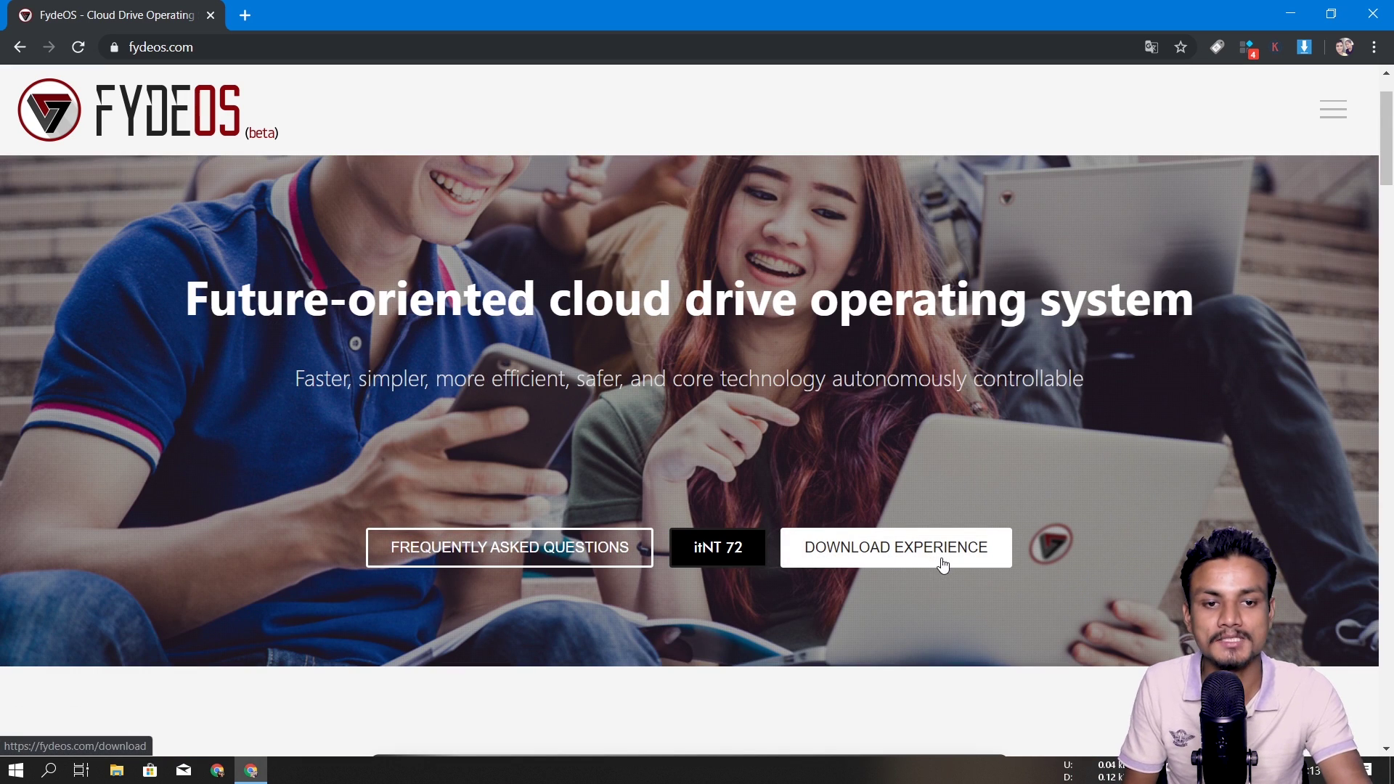
Step: Open the FydeOS download page and review the VMWare and PC editions, highlighting their names and the PC version number
{"action": "left_click", "coordinate": [882, 553]}
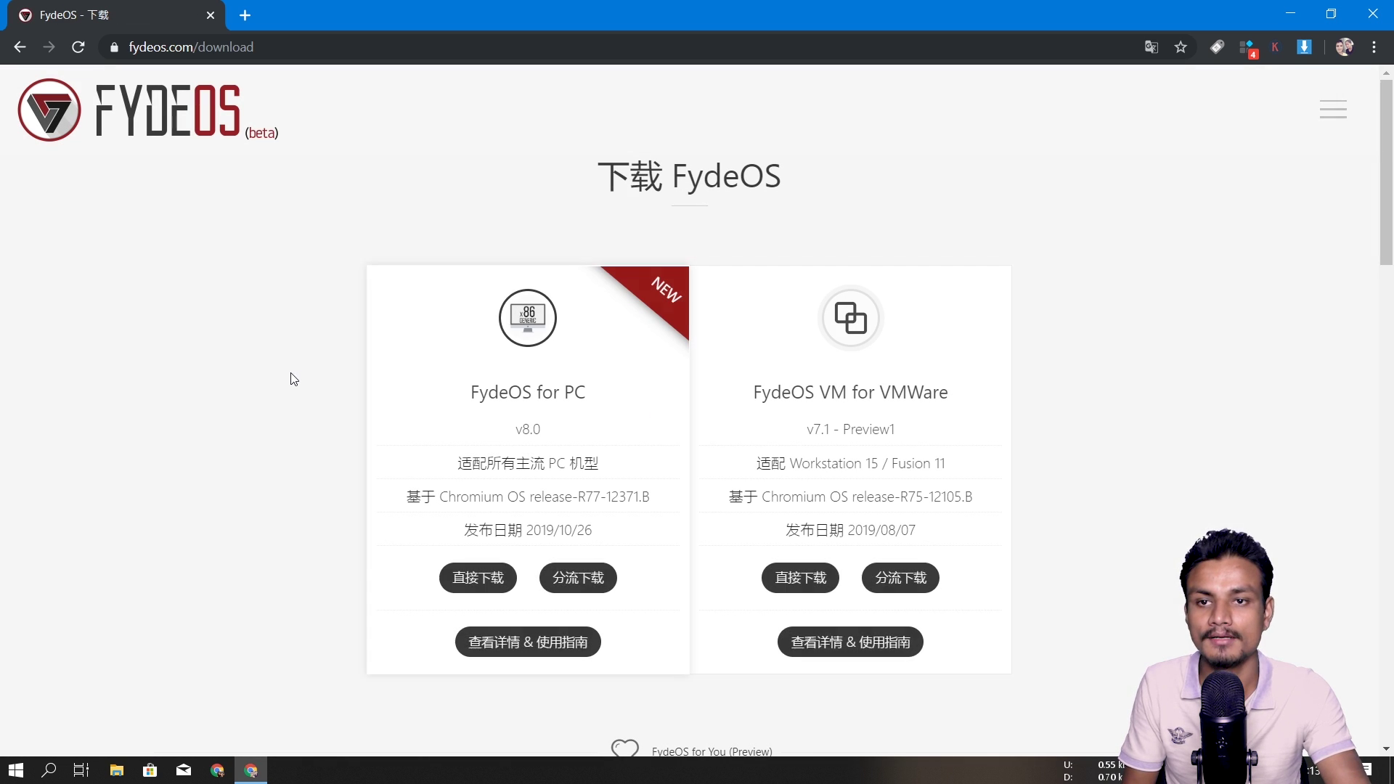
{"action": "scroll", "coordinate": [268, 429], "scroll_direction": "down", "scroll_amount": 3}
{"action": "scroll", "coordinate": [272, 421], "scroll_direction": "up", "scroll_amount": 1}
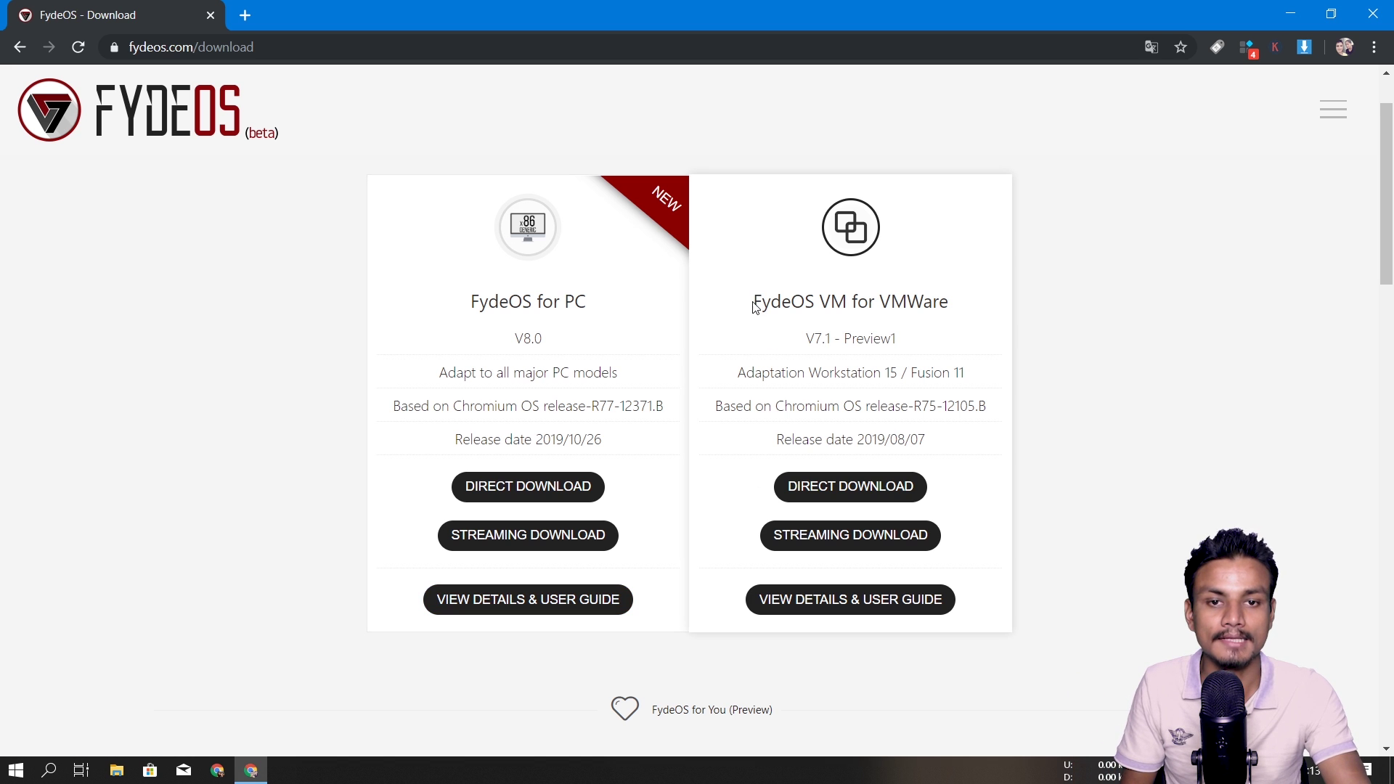
{"action": "left_click_drag", "start_coordinate": [754, 305], "coordinate": [958, 307]}
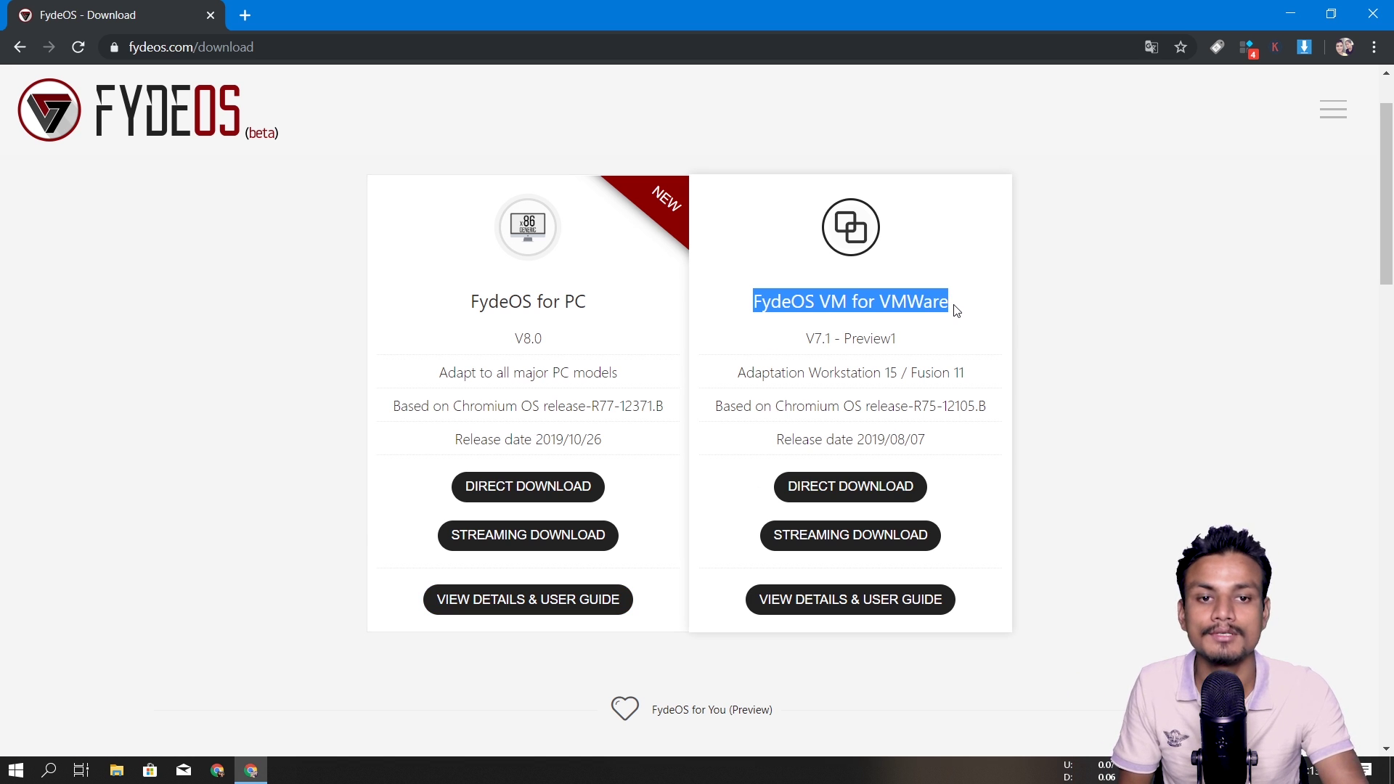
{"action": "left_click", "coordinate": [956, 309]}
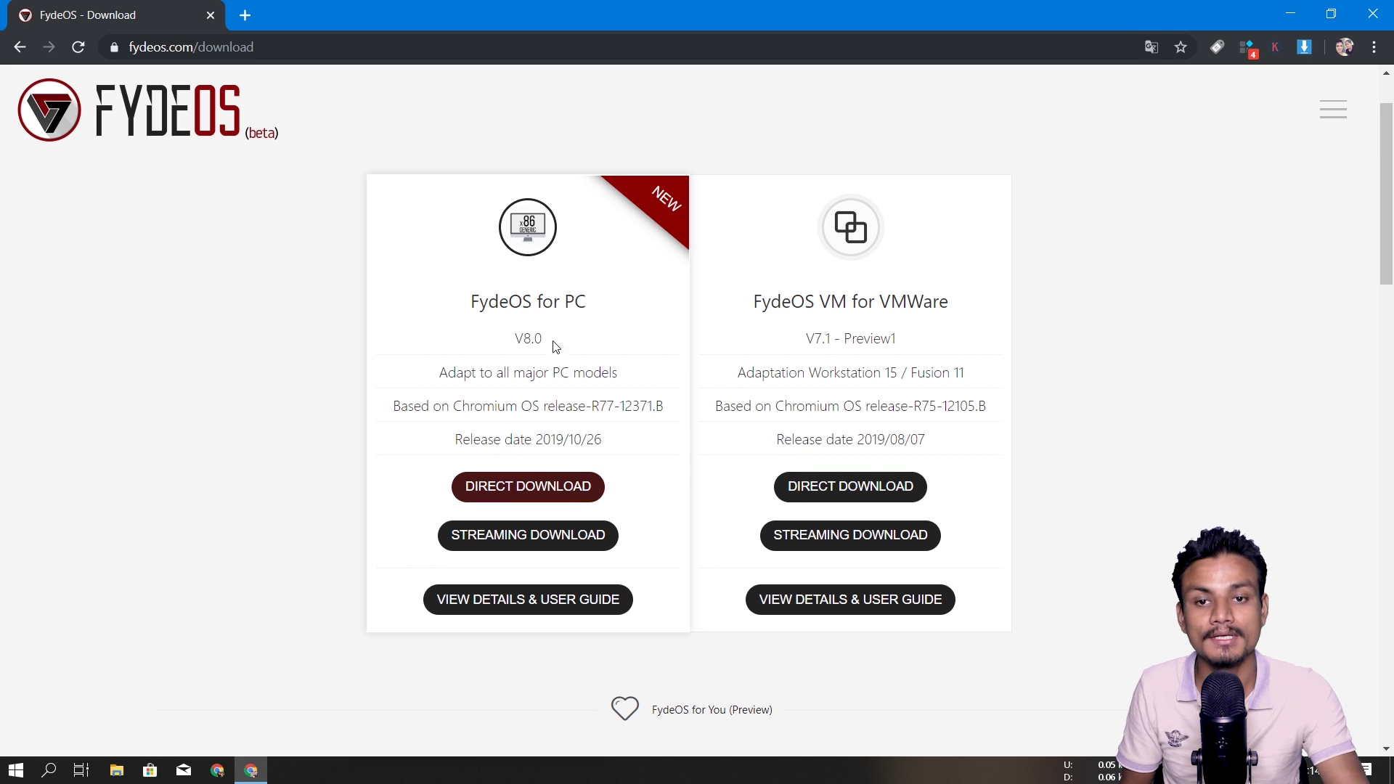
{"action": "left_click_drag", "start_coordinate": [473, 301], "coordinate": [607, 305]}
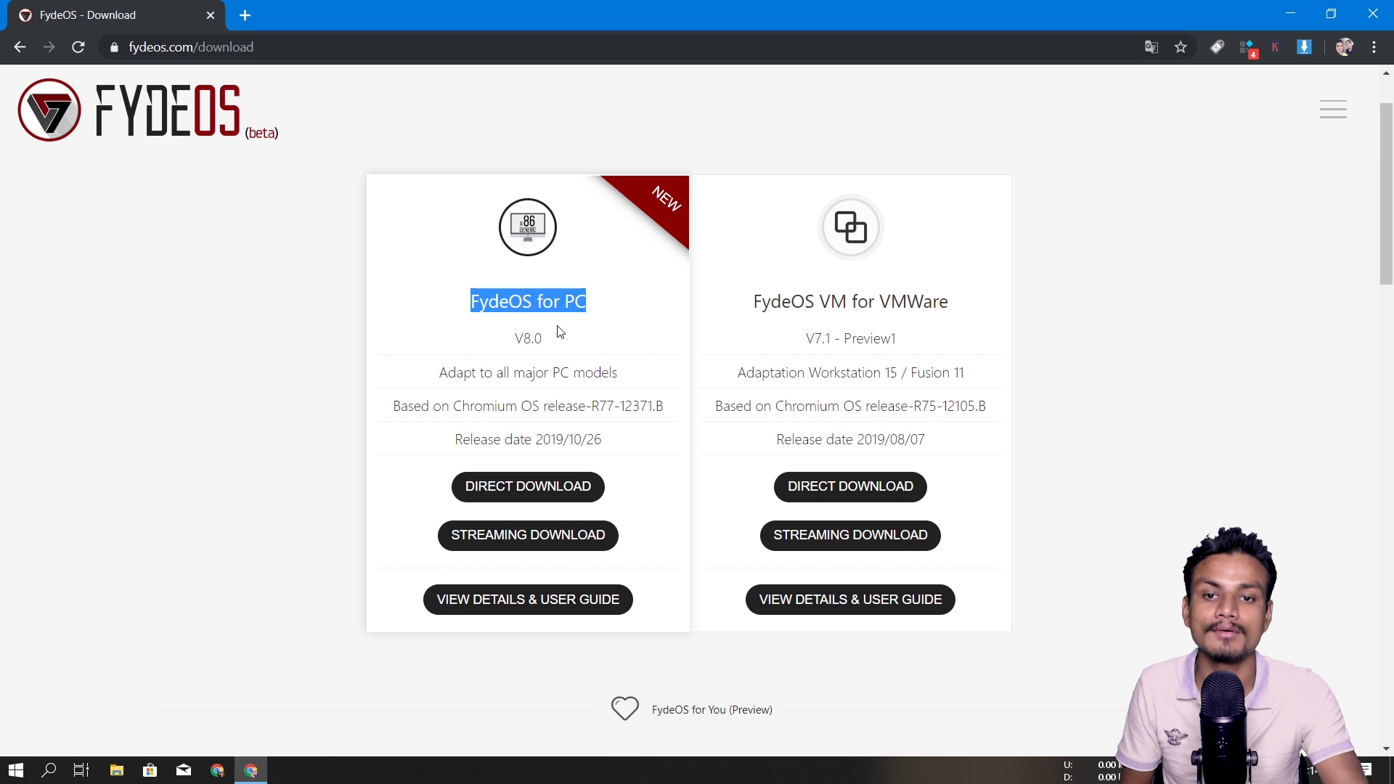
{"action": "left_click_drag", "start_coordinate": [514, 340], "coordinate": [558, 341]}
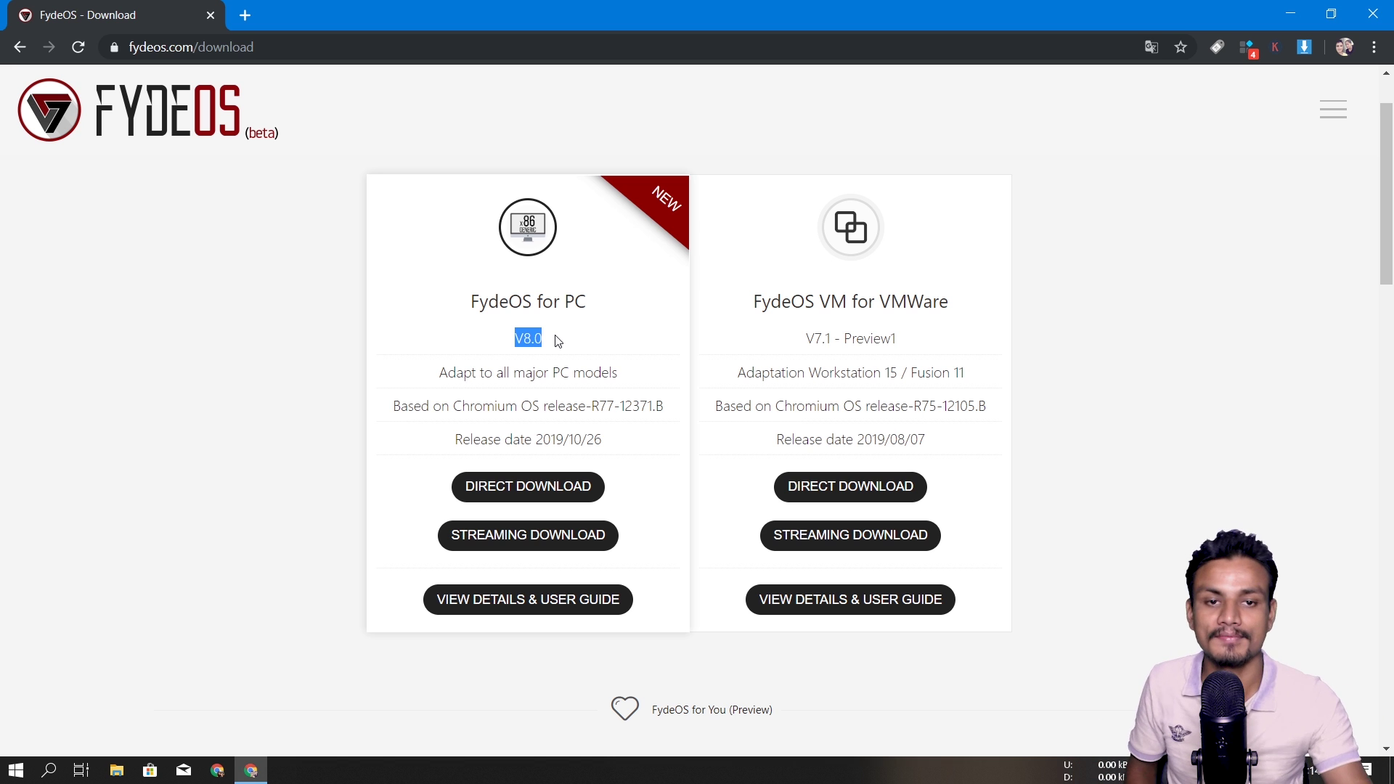
Step: Look through the device-specific FydeOS for You downloads and on to the open source Chromium OS projects
{"action": "scroll", "coordinate": [522, 472], "scroll_direction": "down", "scroll_amount": 9}
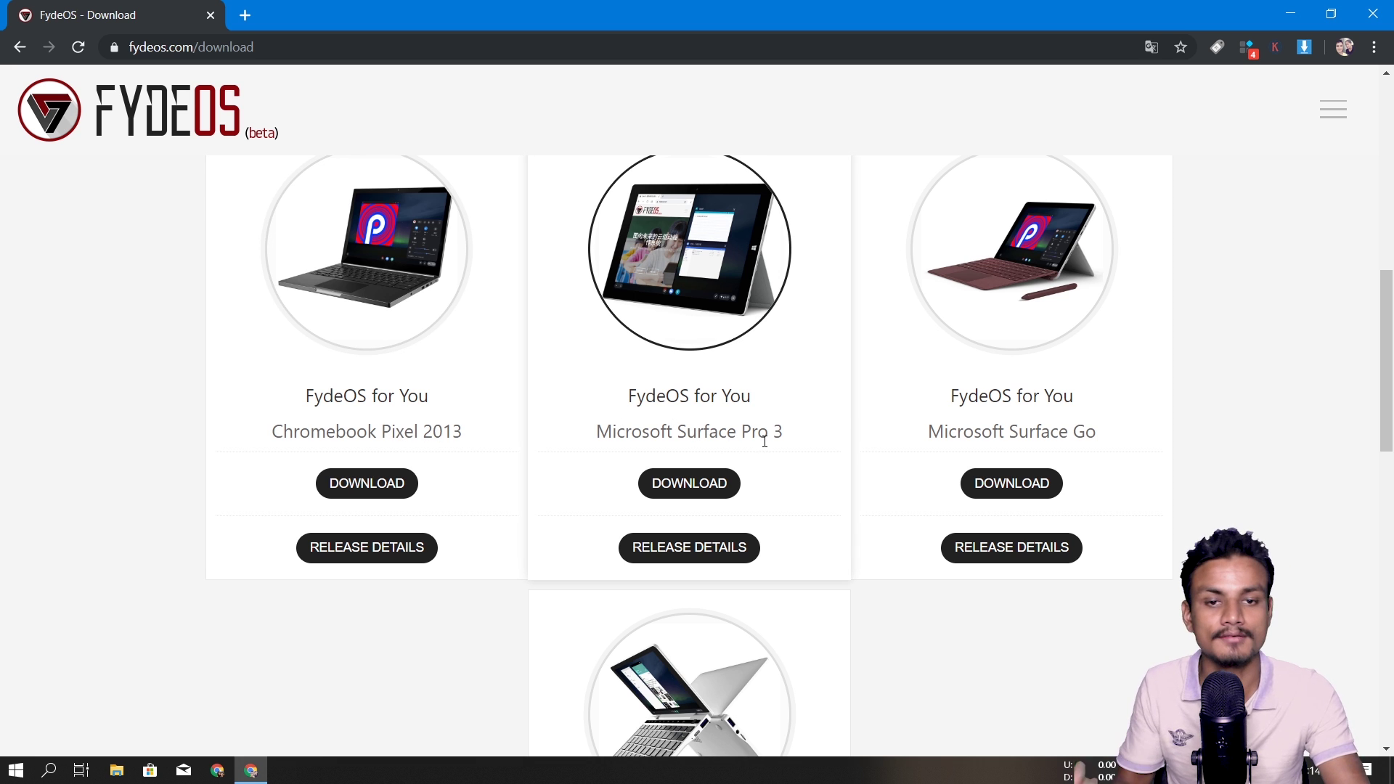
{"action": "scroll", "coordinate": [868, 451], "scroll_direction": "down", "scroll_amount": 6}
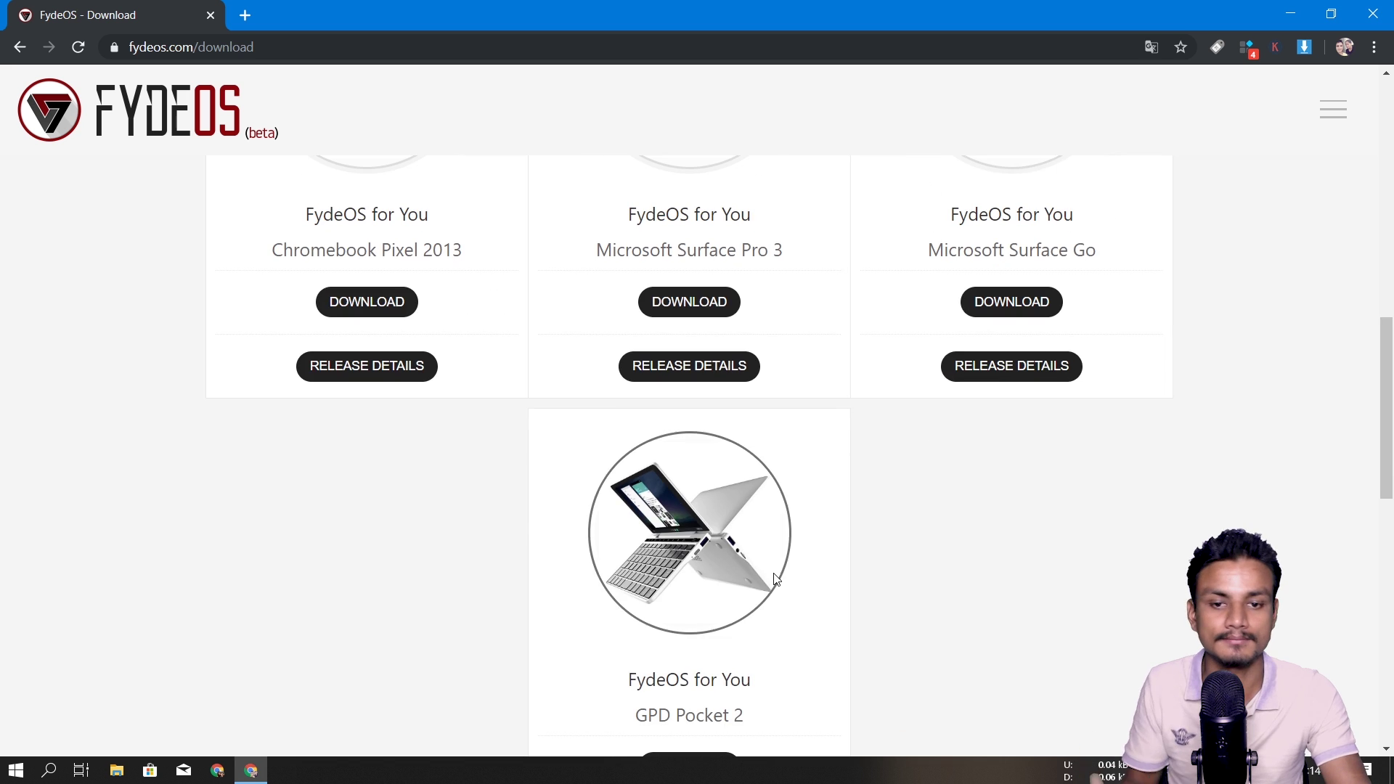
{"action": "scroll", "coordinate": [747, 439], "scroll_direction": "down", "scroll_amount": 6}
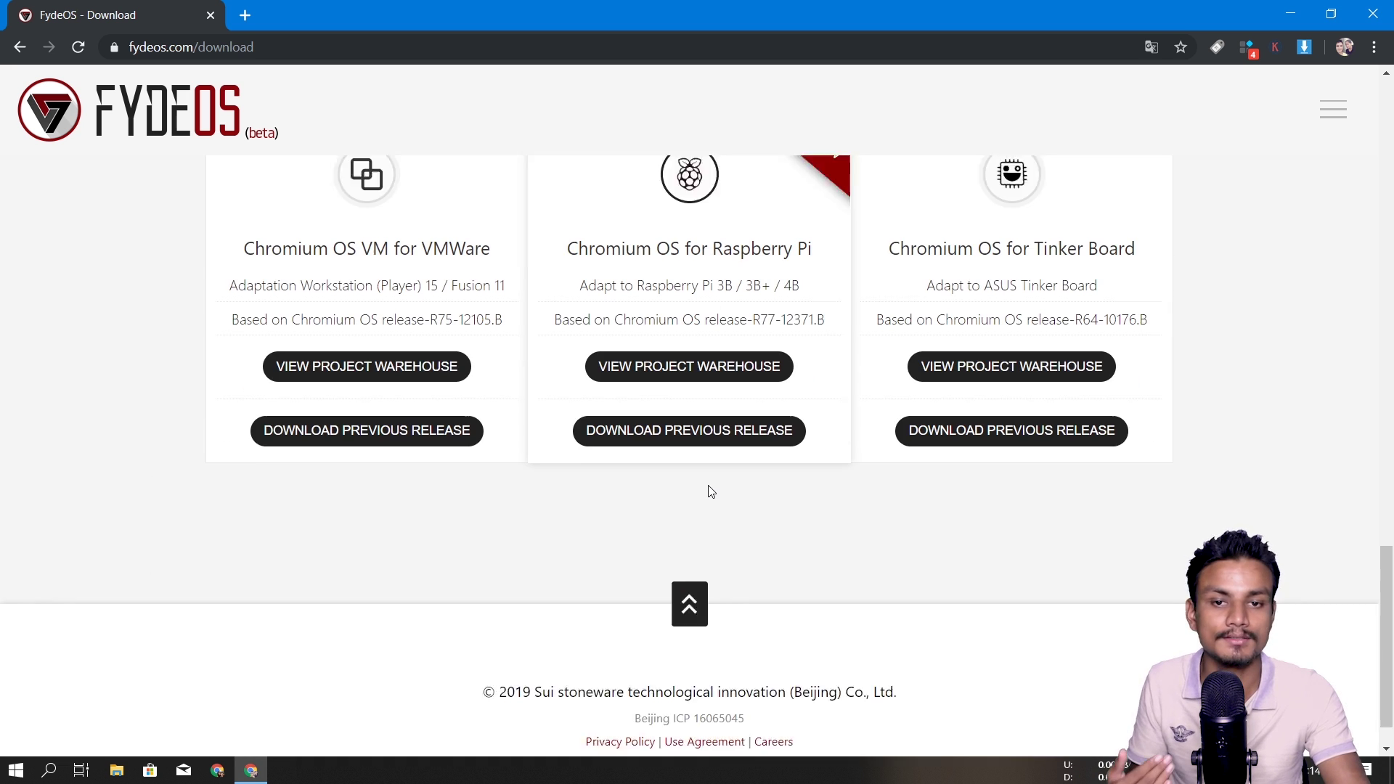
Step: Examine the open source Chromium OS projects, highlighting the Raspberry Pi and Tinker Board names
{"action": "scroll", "coordinate": [710, 448], "scroll_direction": "up", "scroll_amount": 2}
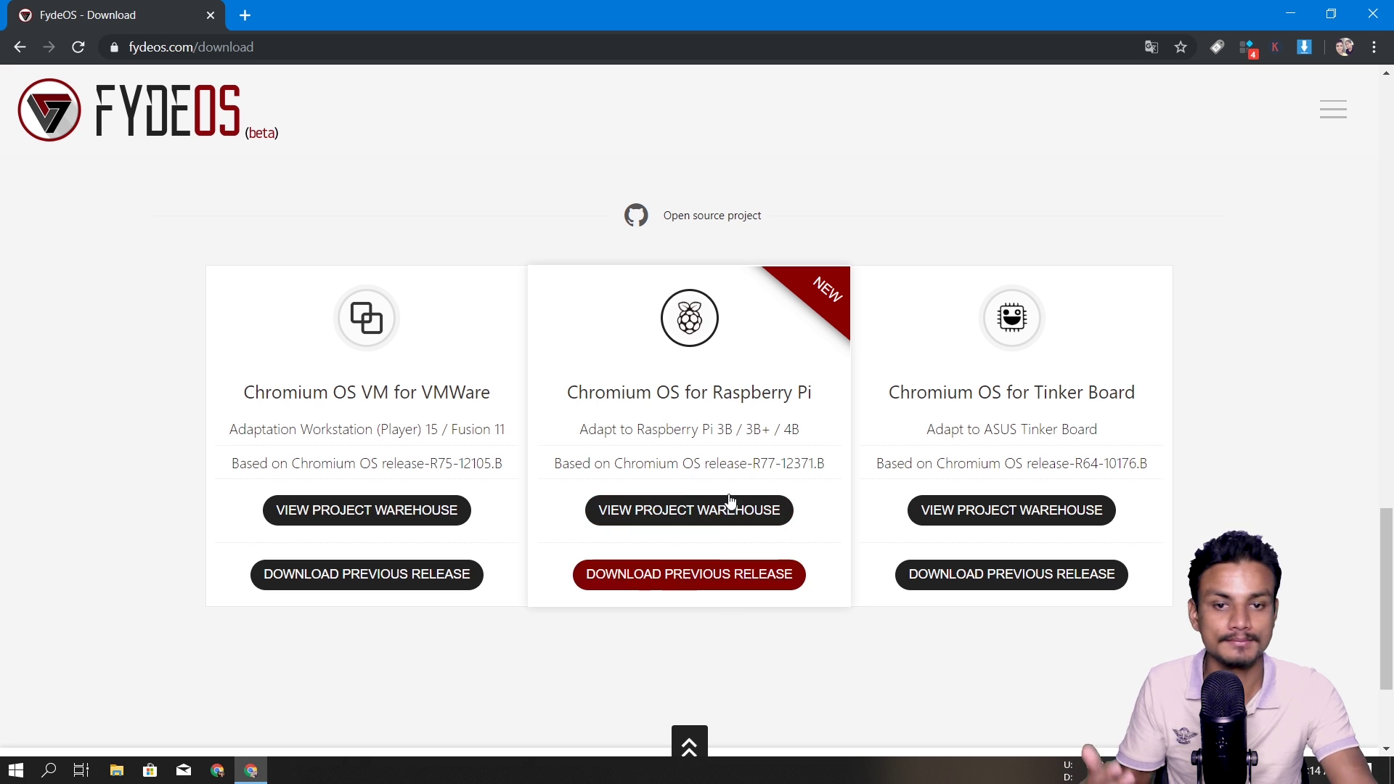
{"action": "mouse_move", "coordinate": [1010, 392]}
{"action": "left_mouse_down"}
{"action": "mouse_move", "coordinate": [1139, 395]}
{"action": "mouse_move", "coordinate": [1034, 392]}
{"action": "left_mouse_up"}
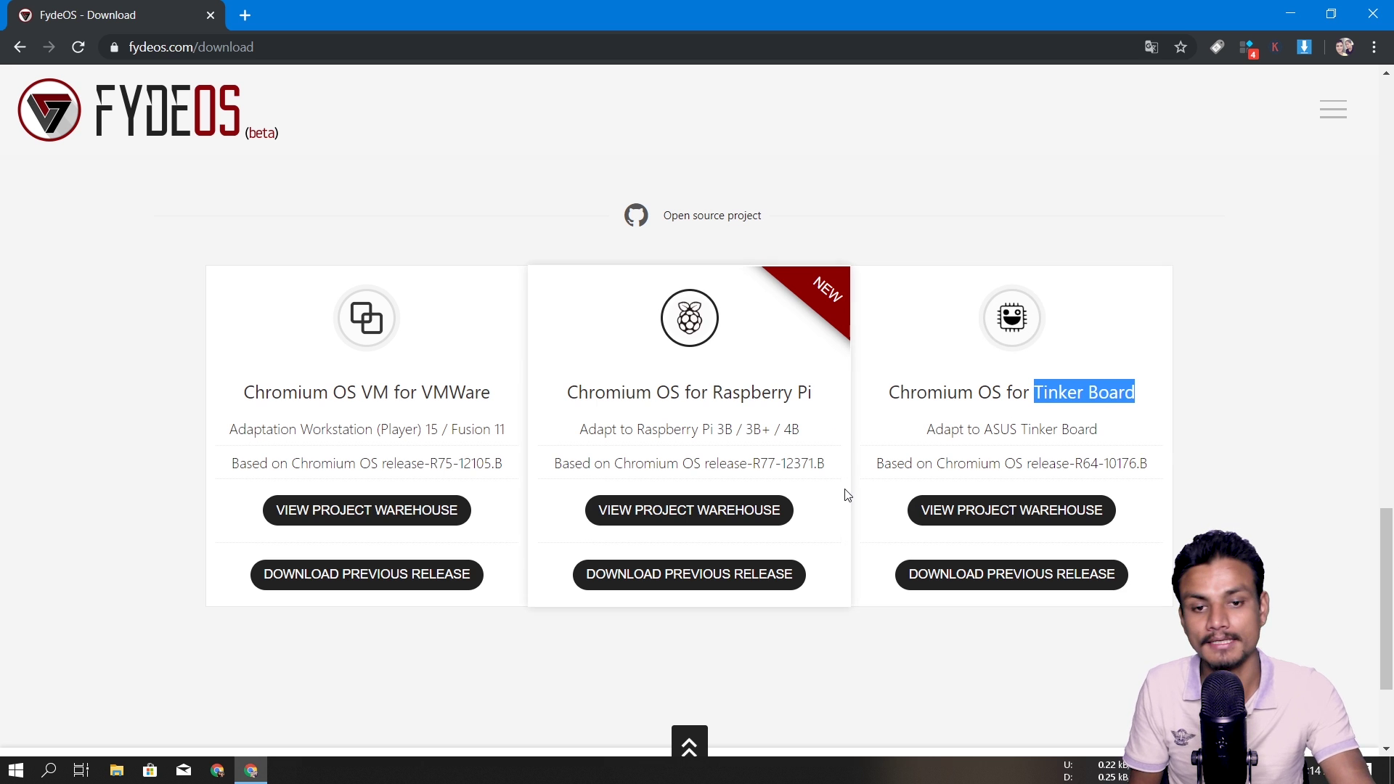
{"action": "scroll", "coordinate": [843, 491], "scroll_direction": "down", "scroll_amount": 3}
{"action": "scroll", "coordinate": [843, 495], "scroll_direction": "up", "scroll_amount": 4}
{"action": "scroll", "coordinate": [881, 492], "scroll_direction": "down", "scroll_amount": 2}
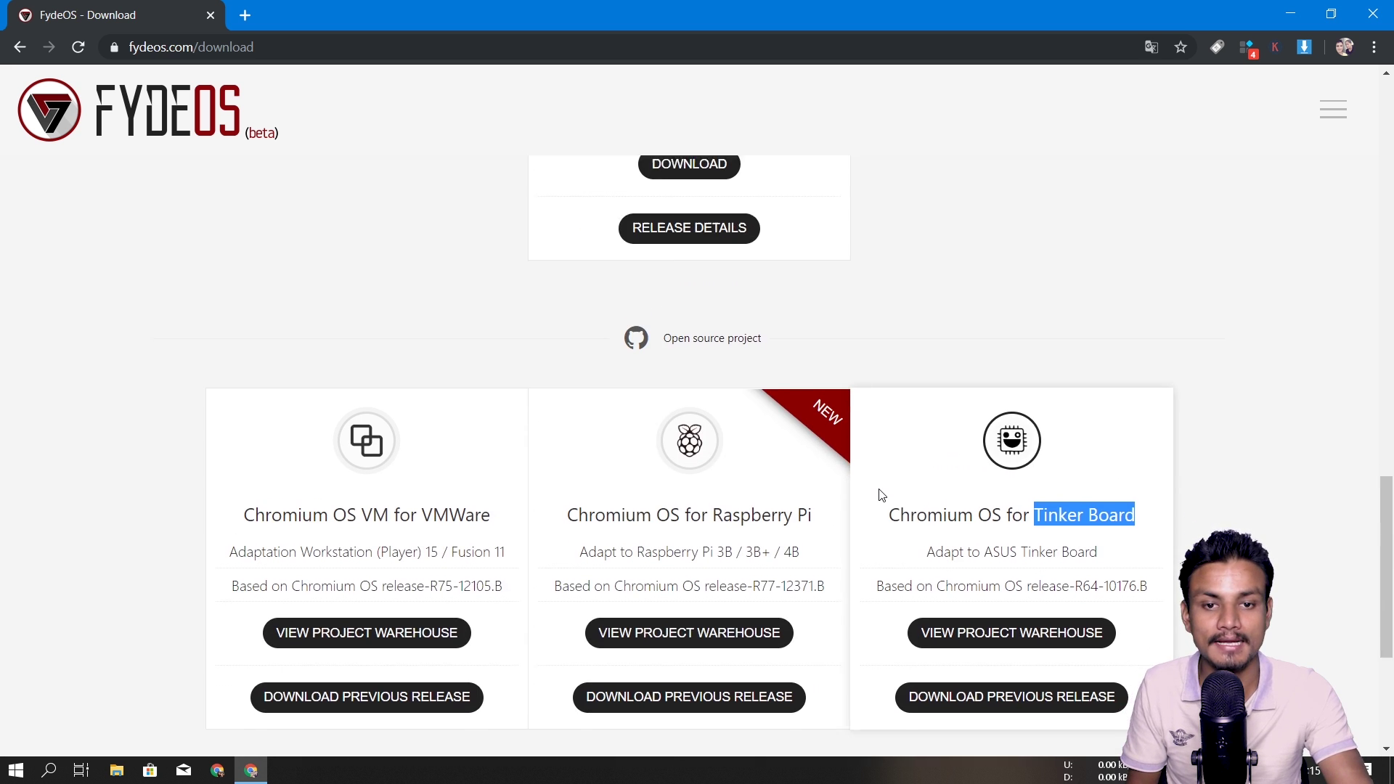
{"action": "left_click", "coordinate": [707, 381]}
{"action": "left_click_drag", "start_coordinate": [708, 381], "coordinate": [828, 384]}
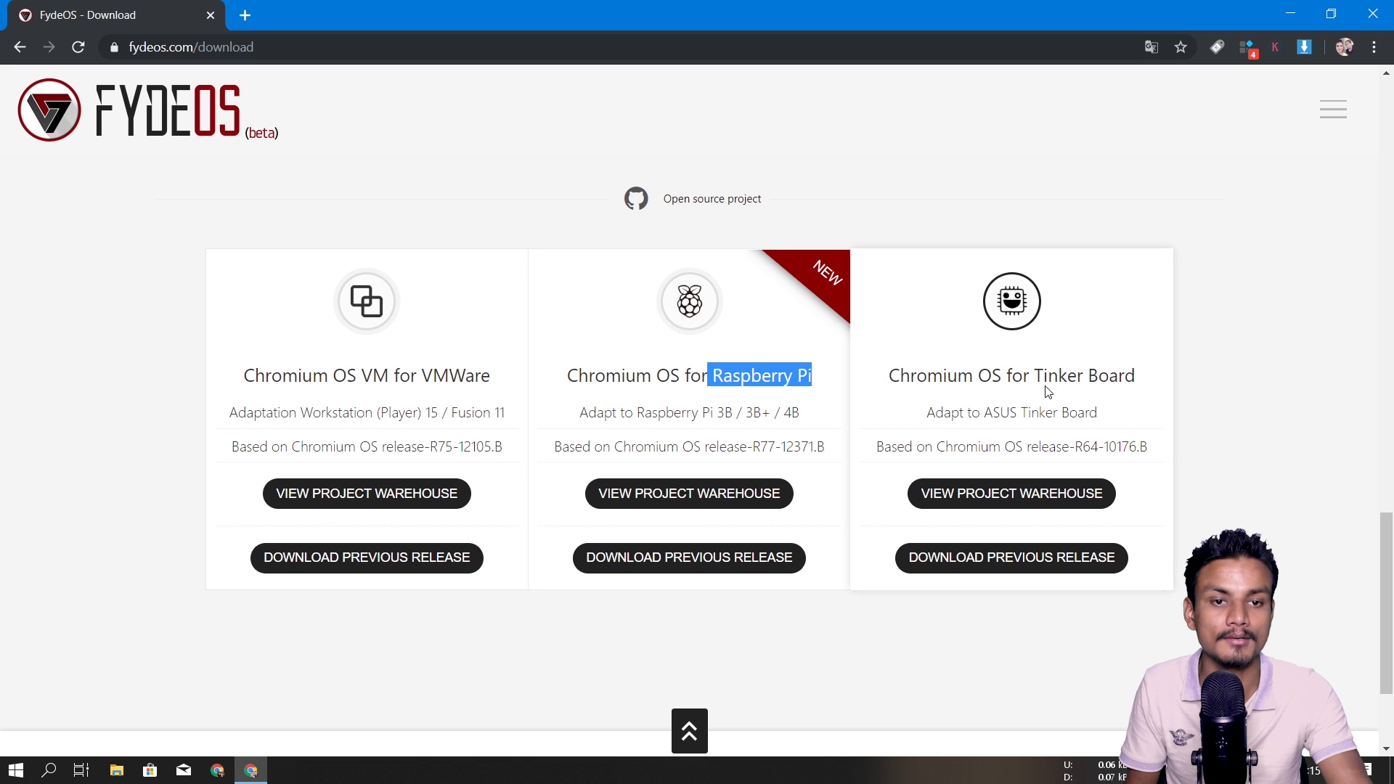
{"action": "left_click_drag", "start_coordinate": [1029, 382], "coordinate": [1152, 383]}
Step: Return to the FydeOS for PC release on the download page and open its details and user guide
{"action": "scroll", "coordinate": [867, 439], "scroll_direction": "up", "scroll_amount": 5}
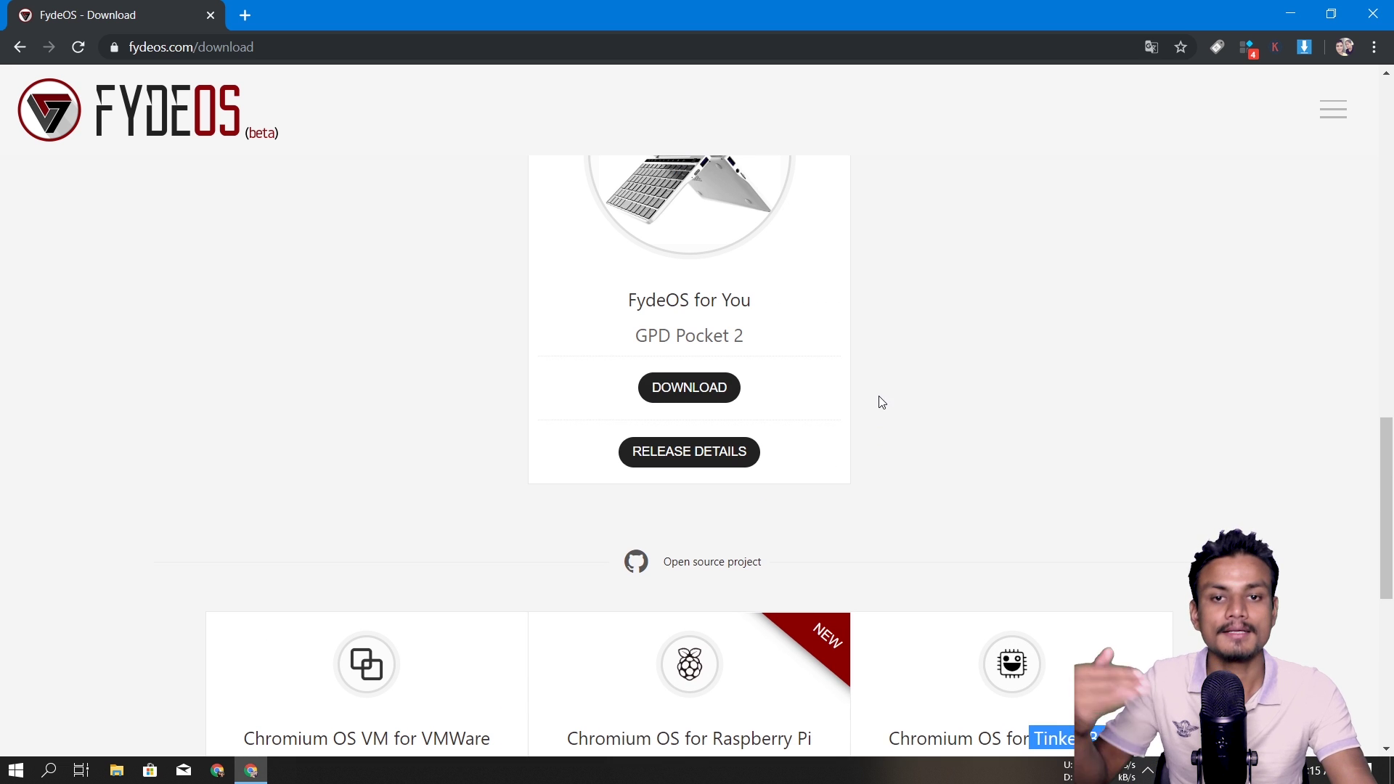
{"action": "scroll", "coordinate": [871, 448], "scroll_direction": "up", "scroll_amount": 5}
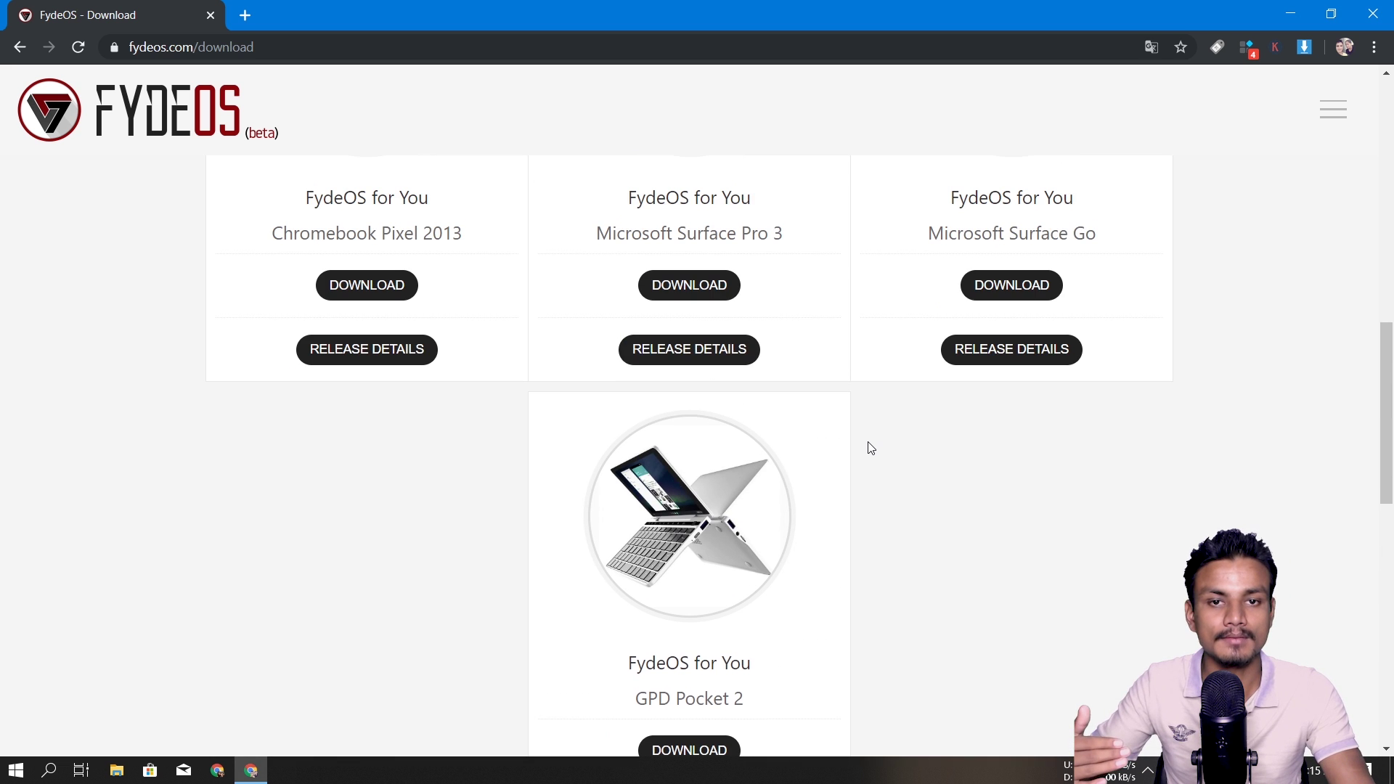
{"action": "scroll", "coordinate": [871, 448], "scroll_direction": "up", "scroll_amount": 9}
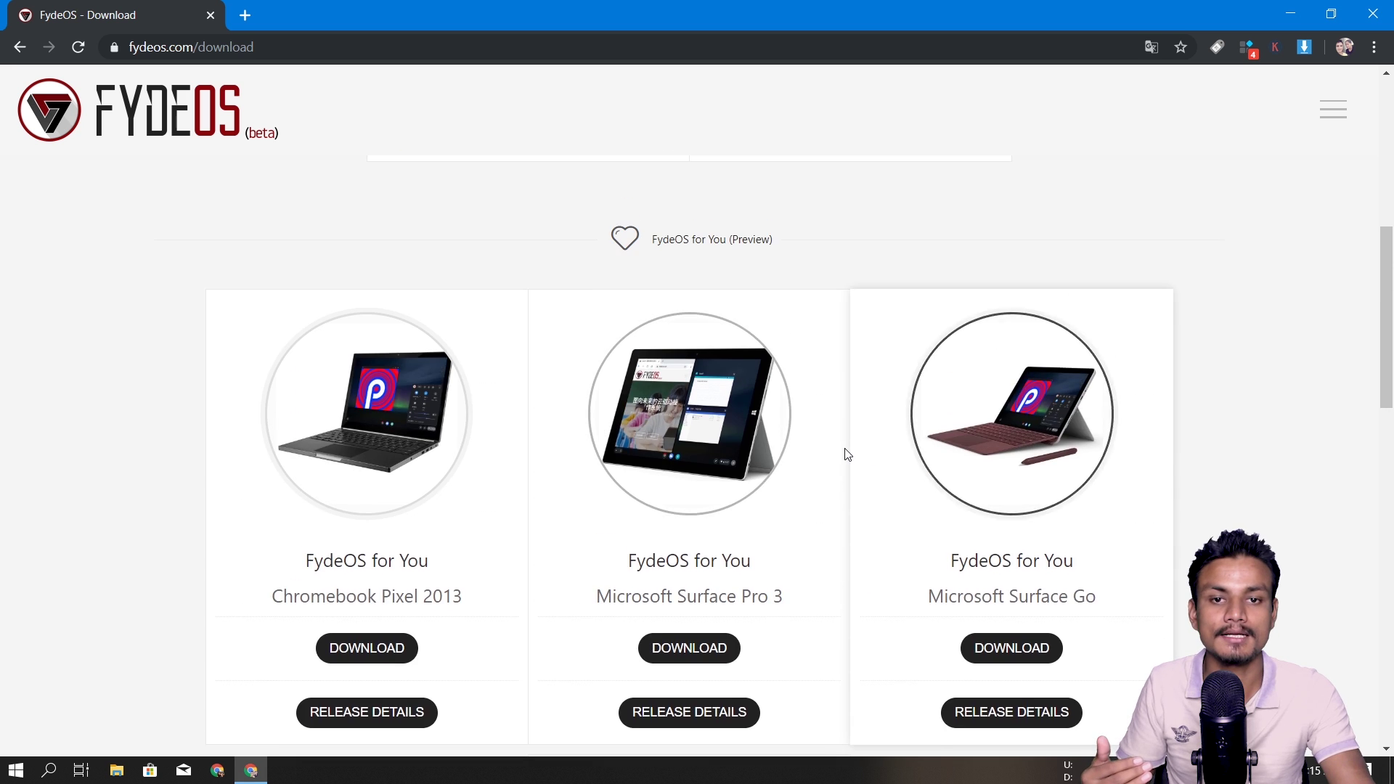
{"action": "scroll", "coordinate": [847, 454], "scroll_direction": "up", "scroll_amount": 3}
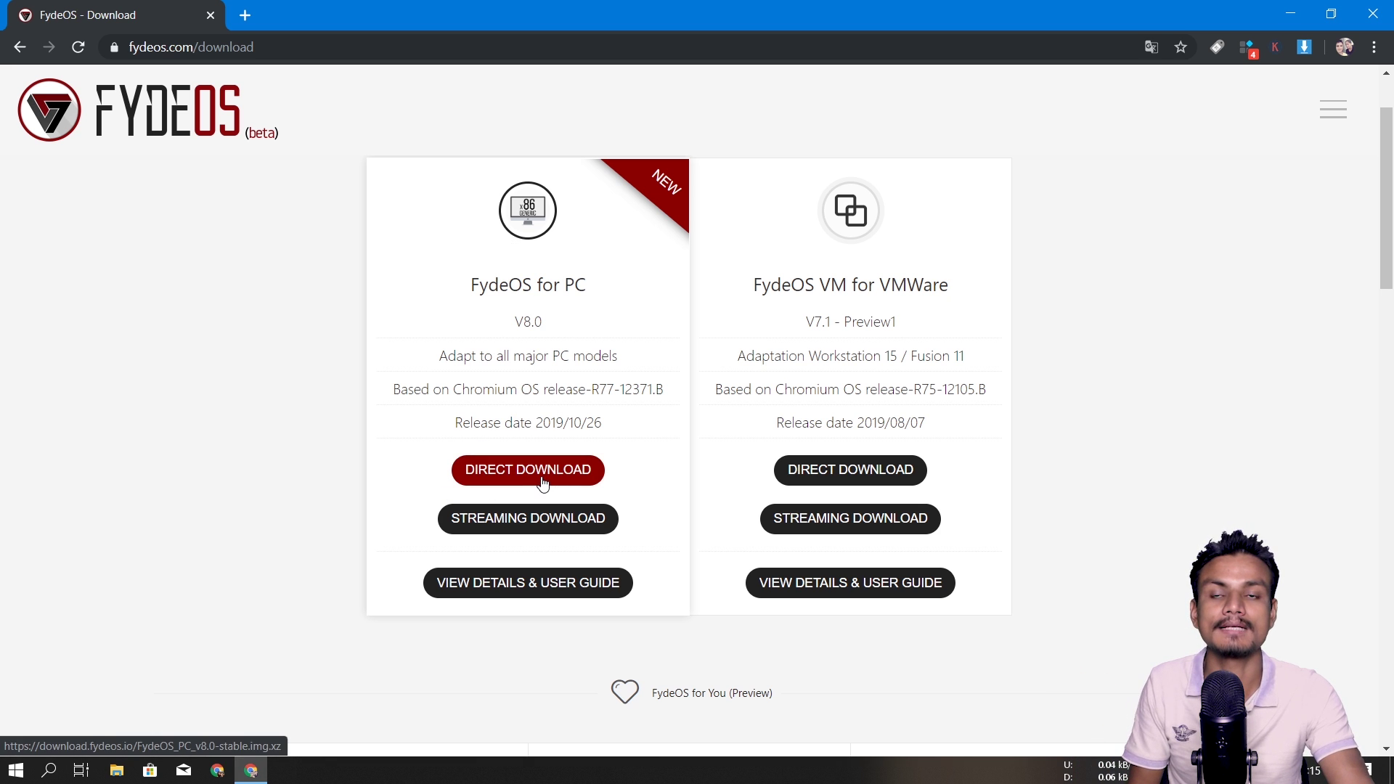
{"action": "left_click", "coordinate": [509, 583]}
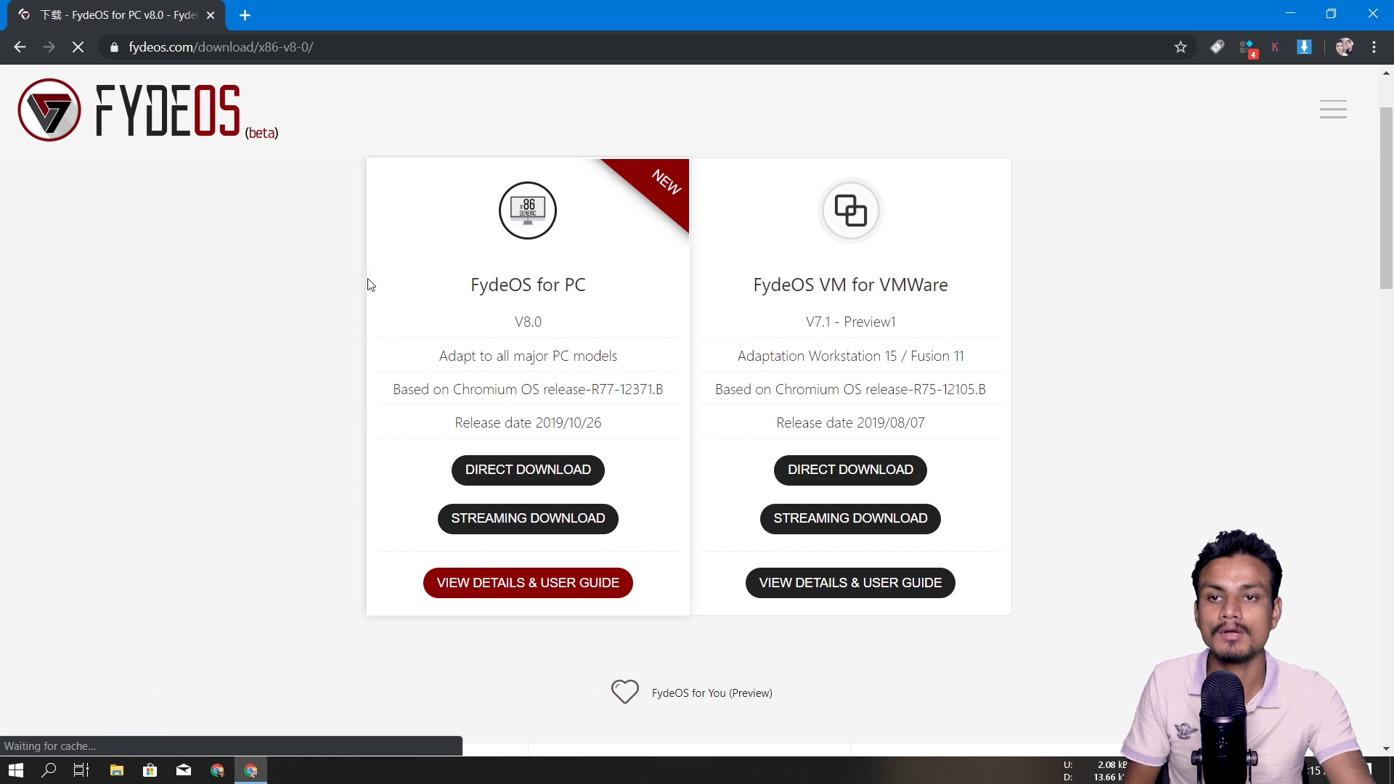
Step: Read the FydeOS for PC v8.0 release notice and known issues, highlighting the Android compatibility note and its mention of Intel series graphics cards
{"action": "scroll", "coordinate": [551, 318], "scroll_direction": "down", "scroll_amount": 3}
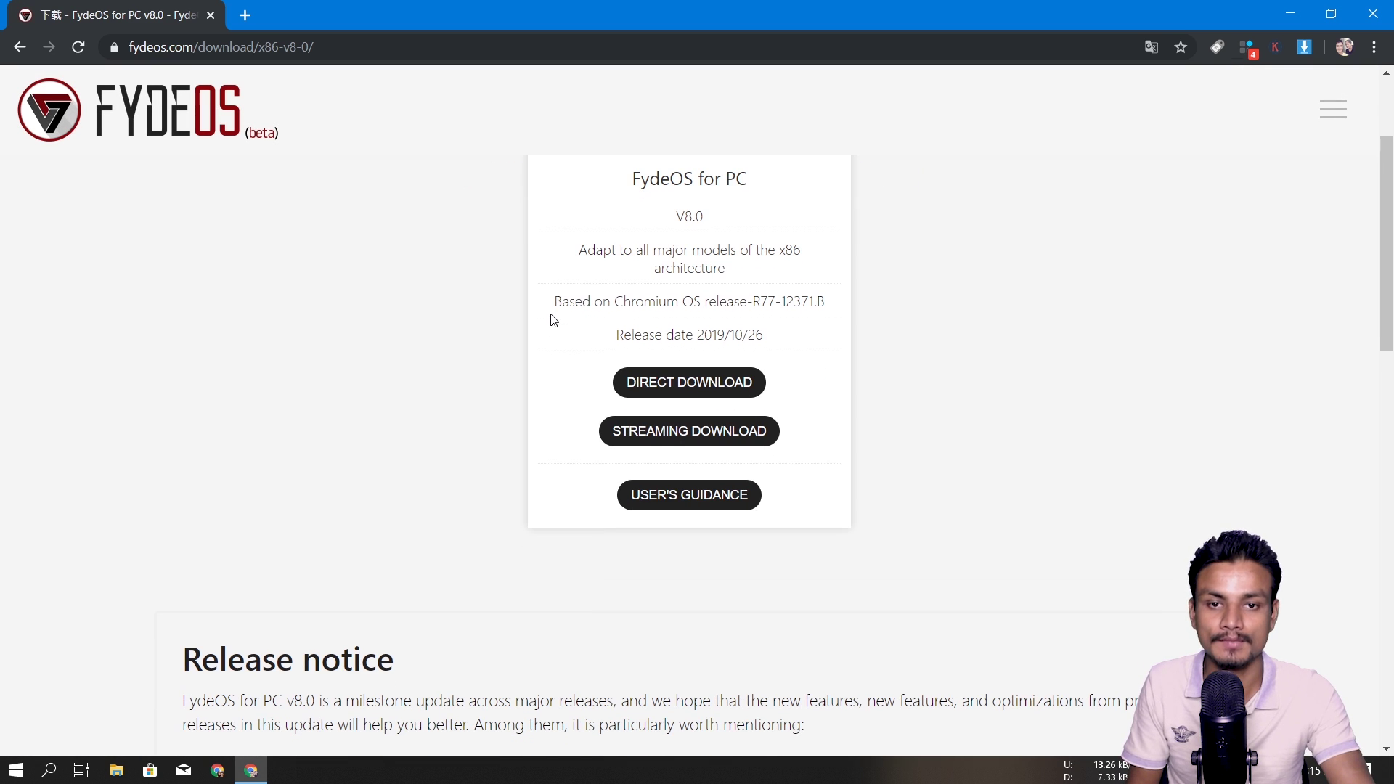
{"action": "scroll", "coordinate": [543, 359], "scroll_direction": "down", "scroll_amount": 9}
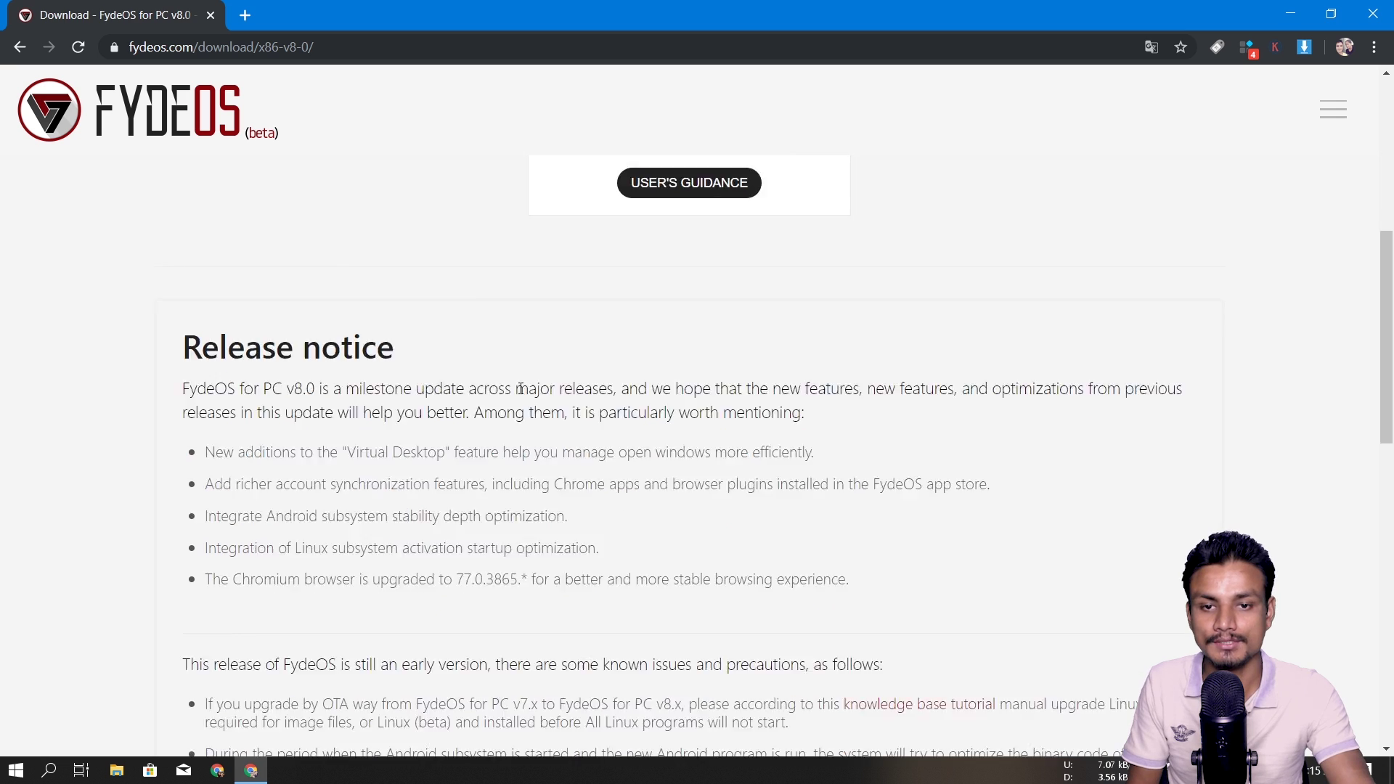
{"action": "scroll", "coordinate": [483, 396], "scroll_direction": "down", "scroll_amount": 3}
{"action": "scroll", "coordinate": [475, 385], "scroll_direction": "up", "scroll_amount": 2}
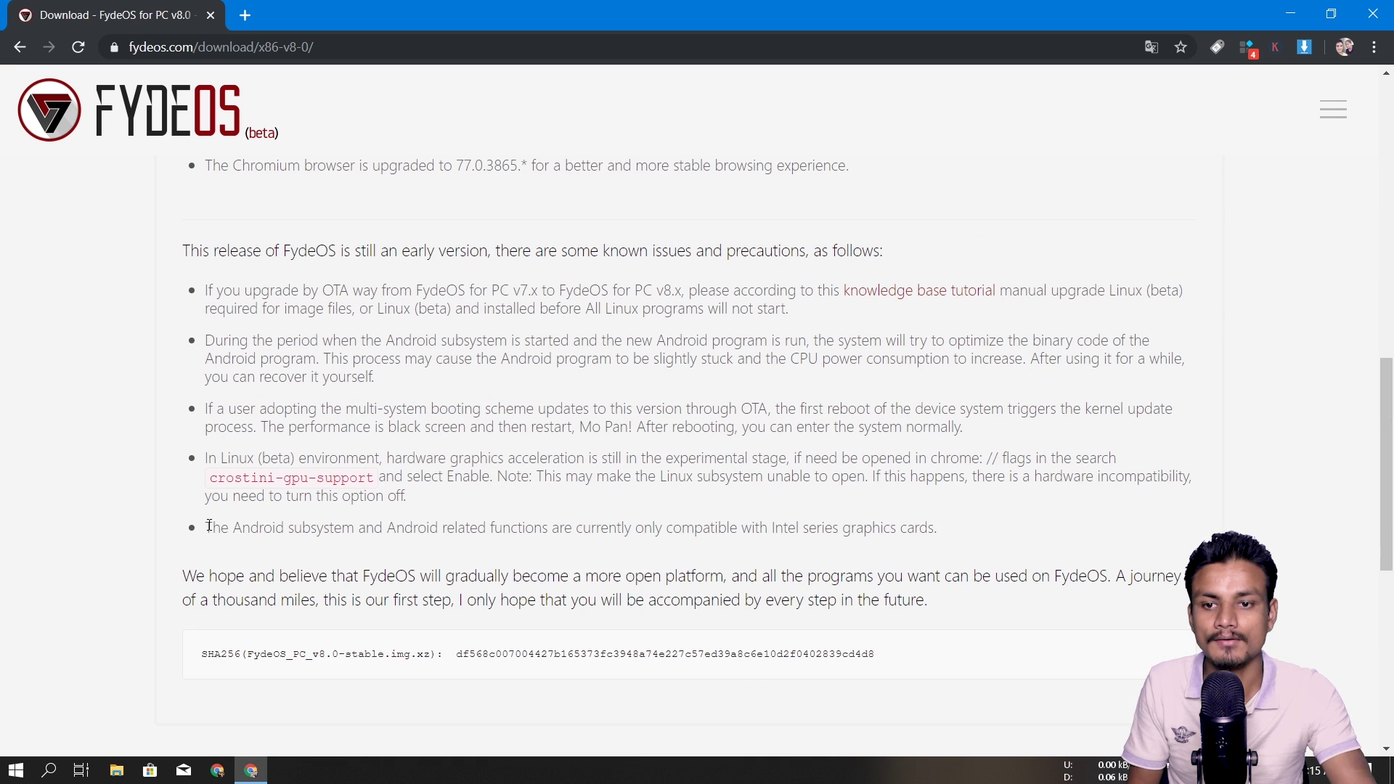
{"action": "left_click_drag", "start_coordinate": [205, 528], "coordinate": [951, 523]}
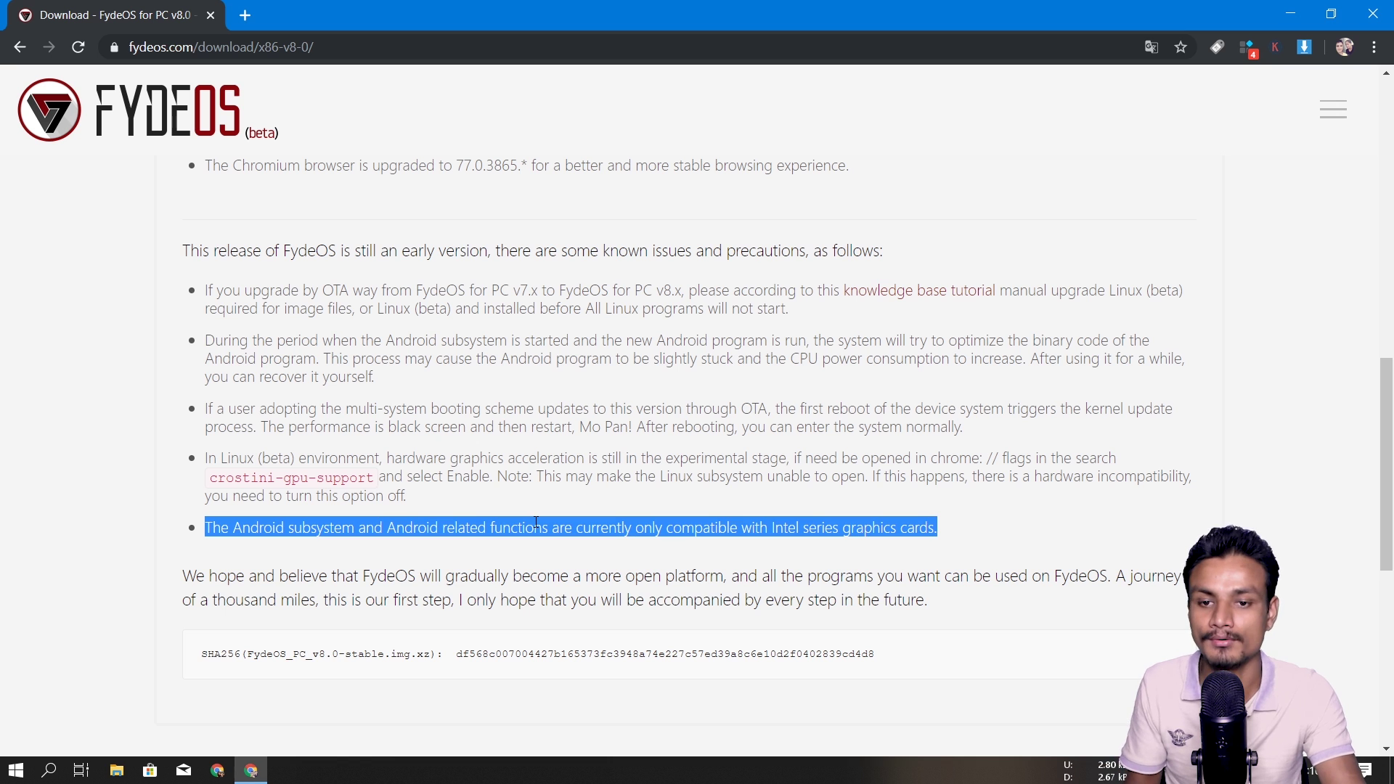
{"action": "left_click", "coordinate": [817, 547]}
{"action": "left_click_drag", "start_coordinate": [772, 528], "coordinate": [953, 527]}
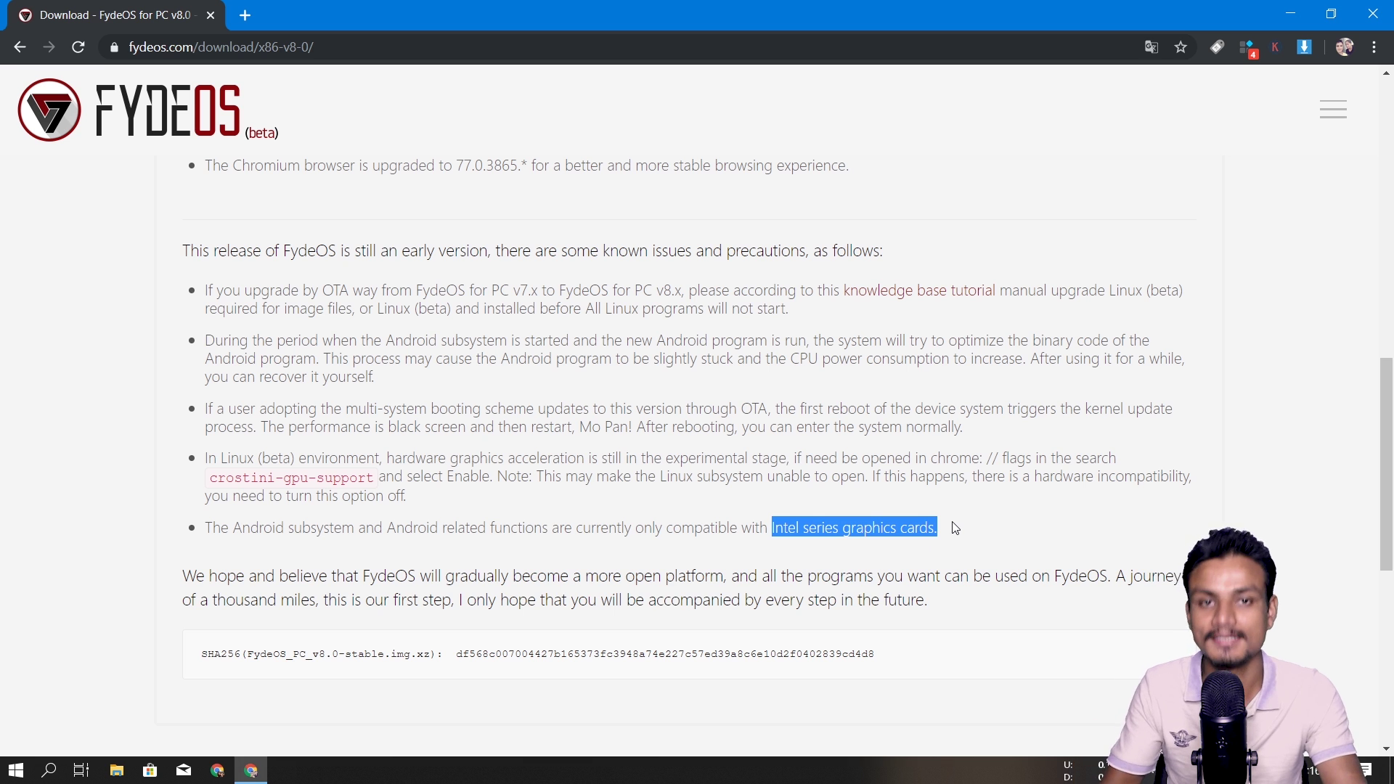
Step: Review the release notice again, highlight the full Android subsystem compatibility note, and look over the FydeOS for PC download options
{"action": "scroll", "coordinate": [682, 500], "scroll_direction": "up", "scroll_amount": 4}
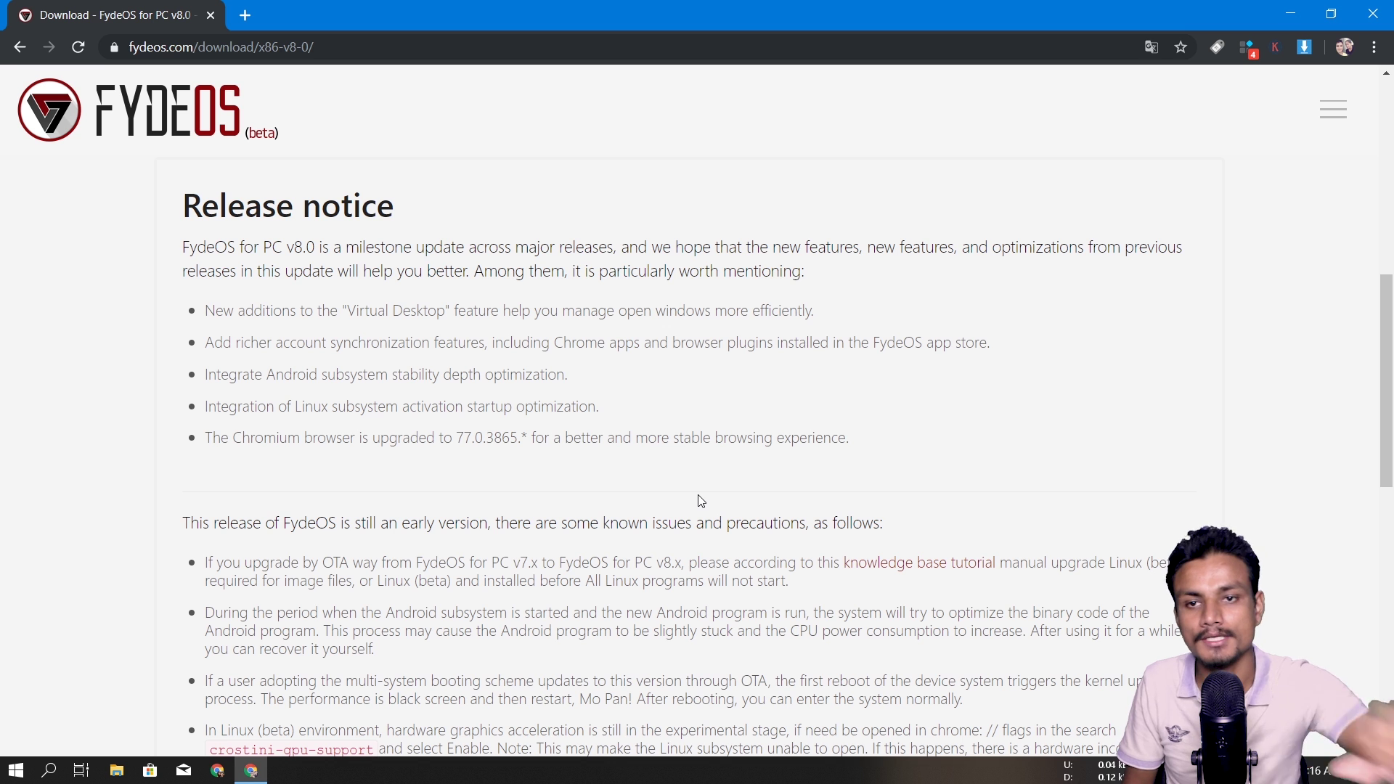
{"action": "scroll", "coordinate": [698, 465], "scroll_direction": "down", "scroll_amount": 4}
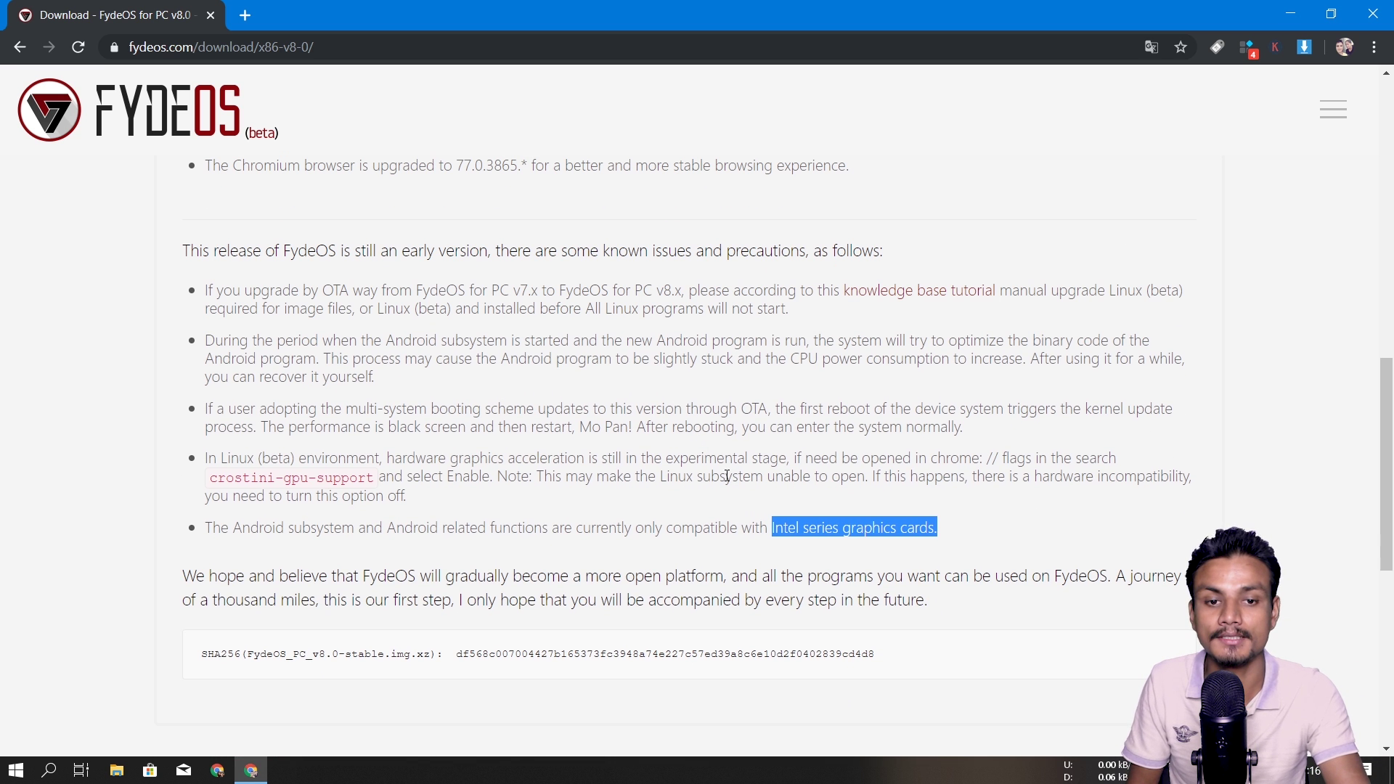
{"action": "left_click_drag", "start_coordinate": [954, 534], "coordinate": [184, 528]}
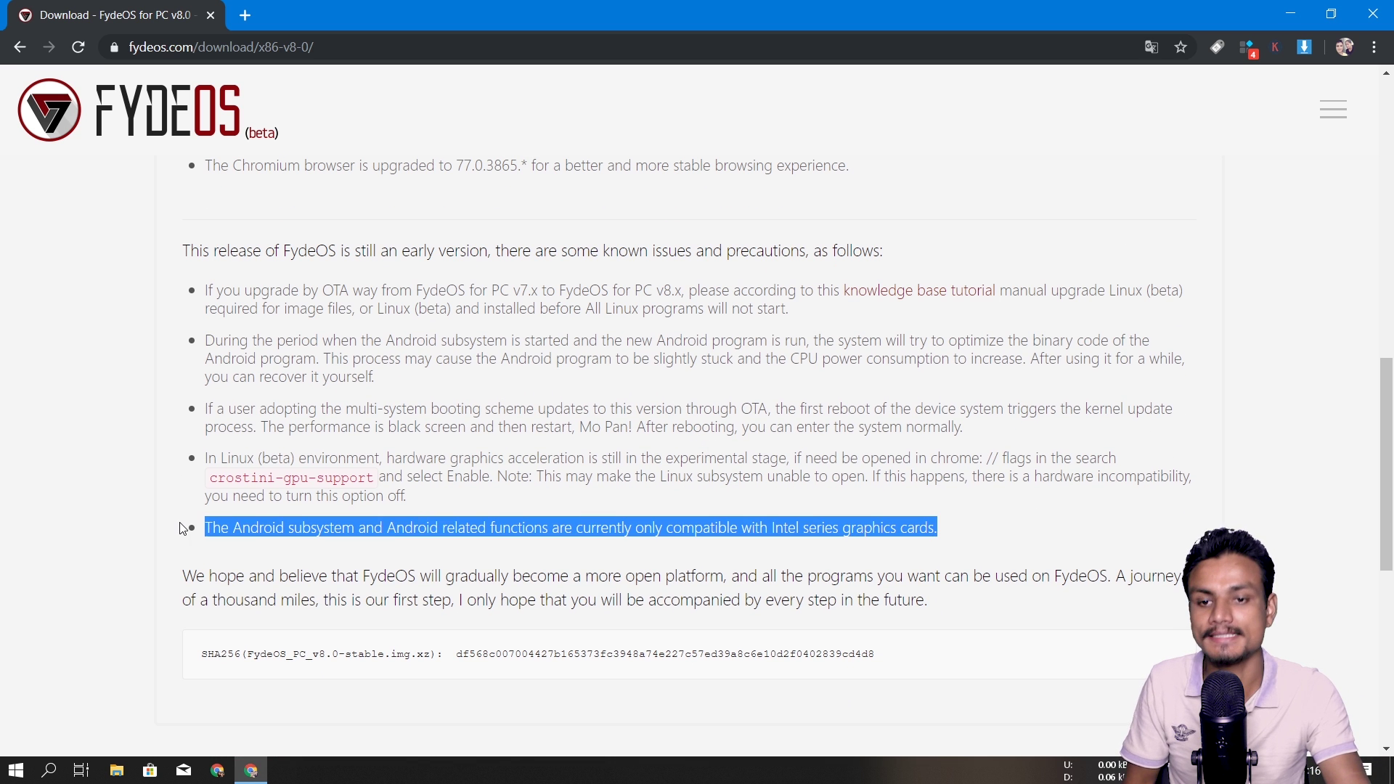
{"action": "scroll", "coordinate": [676, 525], "scroll_direction": "up", "scroll_amount": 10}
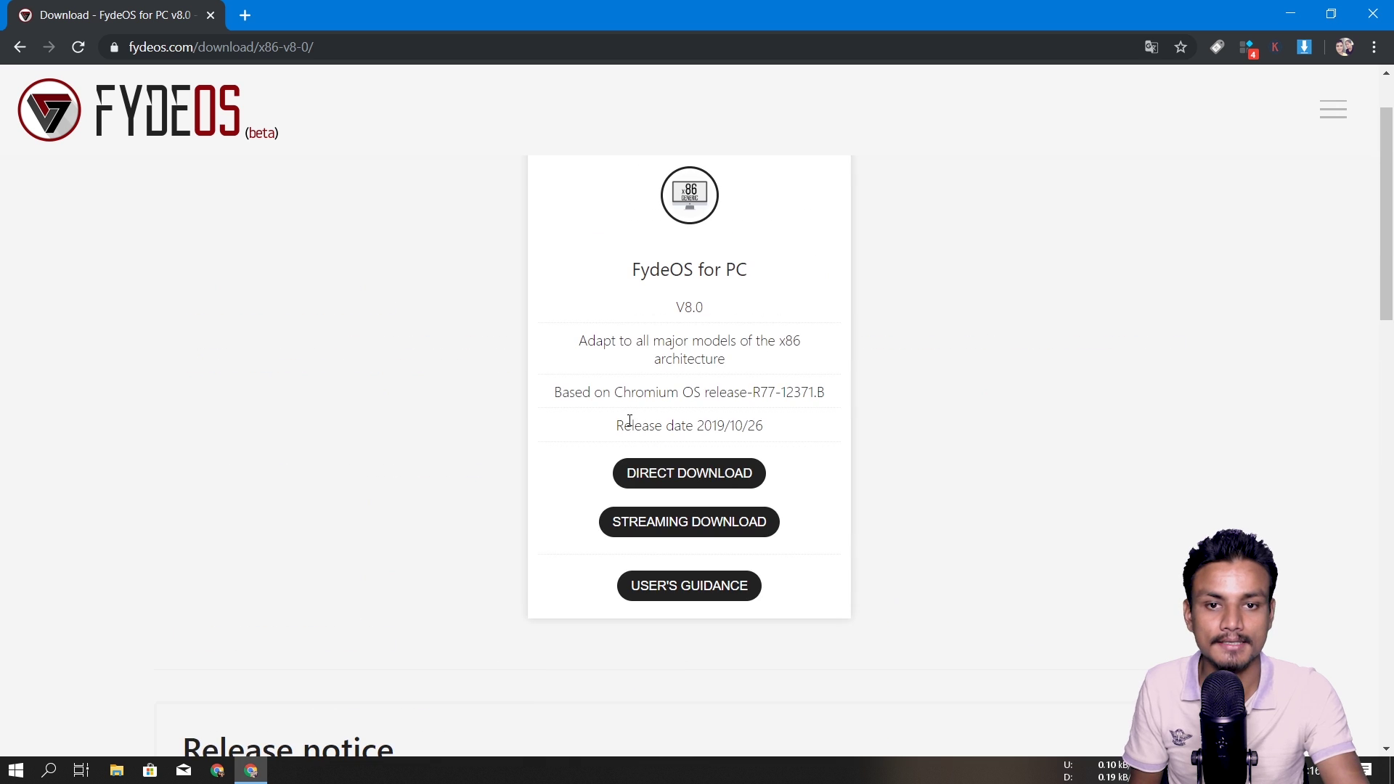
{"action": "scroll", "coordinate": [582, 428], "scroll_direction": "down", "scroll_amount": 6}
{"action": "scroll", "coordinate": [458, 498], "scroll_direction": "down", "scroll_amount": 3}
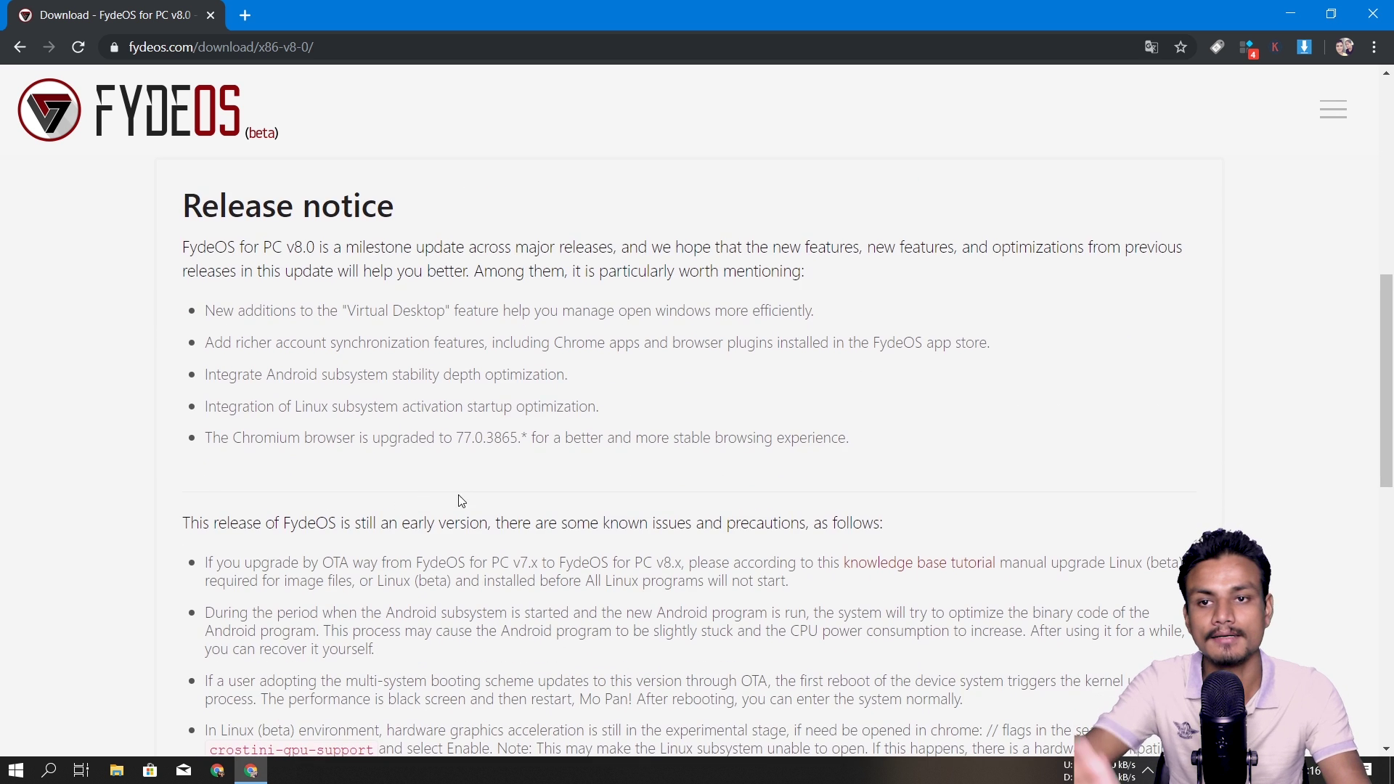
{"action": "scroll", "coordinate": [314, 268], "scroll_direction": "up", "scroll_amount": 4}
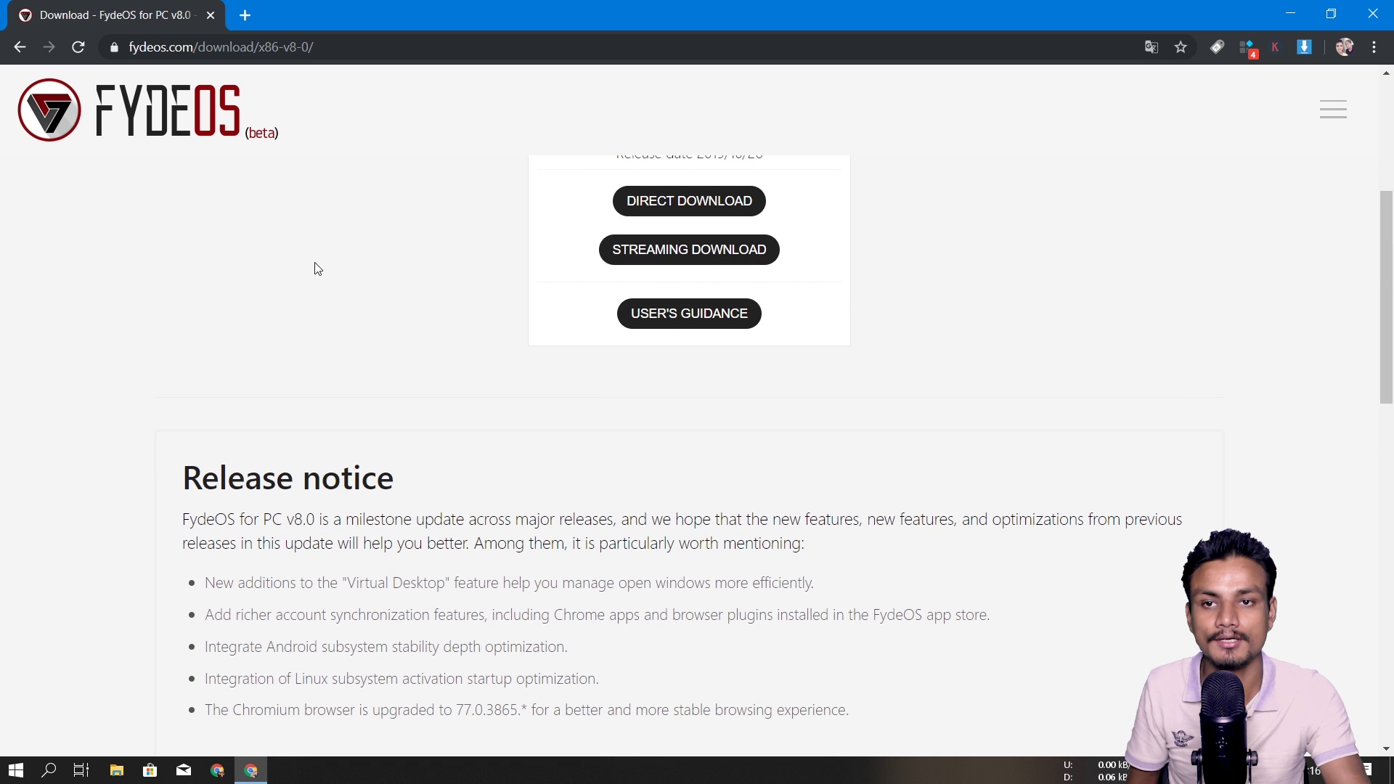
Step: Open the Reddit post on installing Chromium OS, close the FydeOS download page, and highlight "+ Android and Linux support" in the post title
{"action": "left_click", "coordinate": [246, 14]}
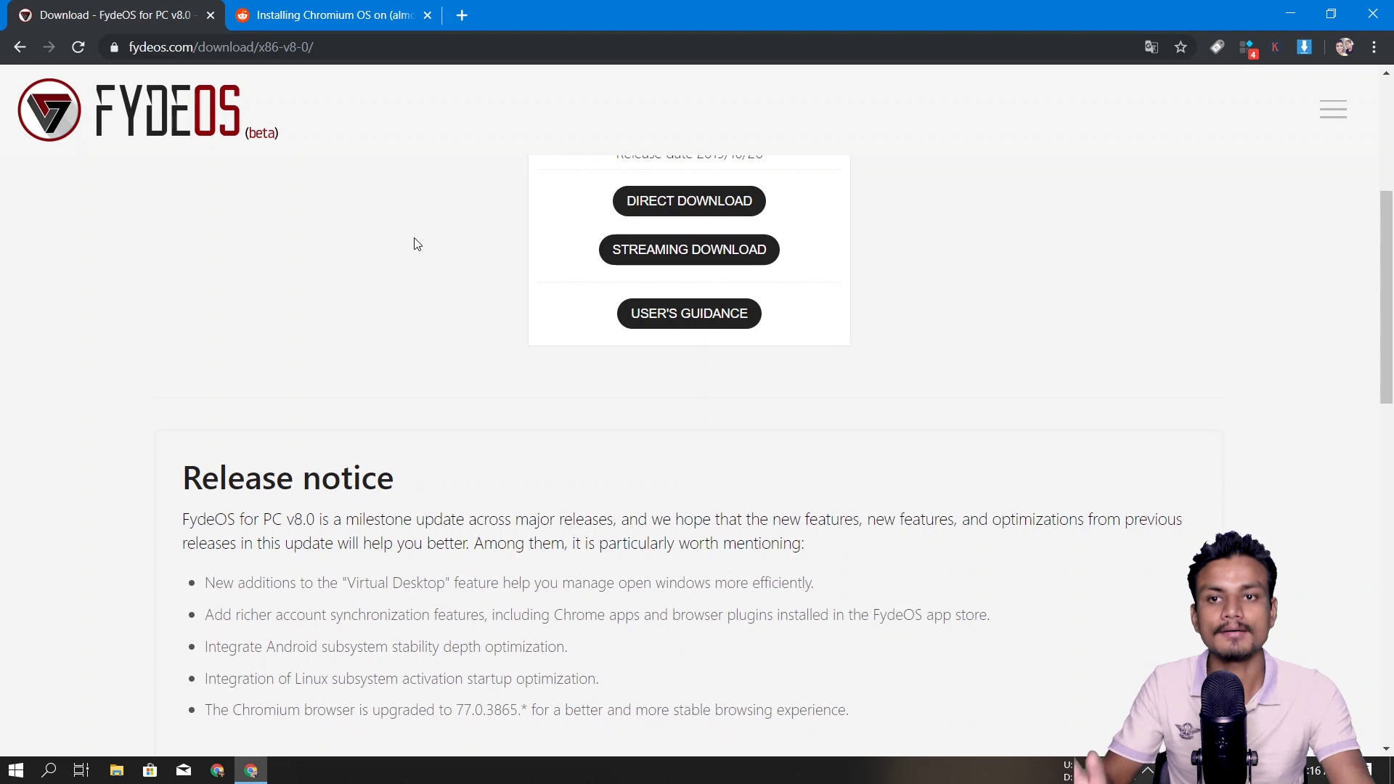
{"action": "left_click", "coordinate": [275, 15]}
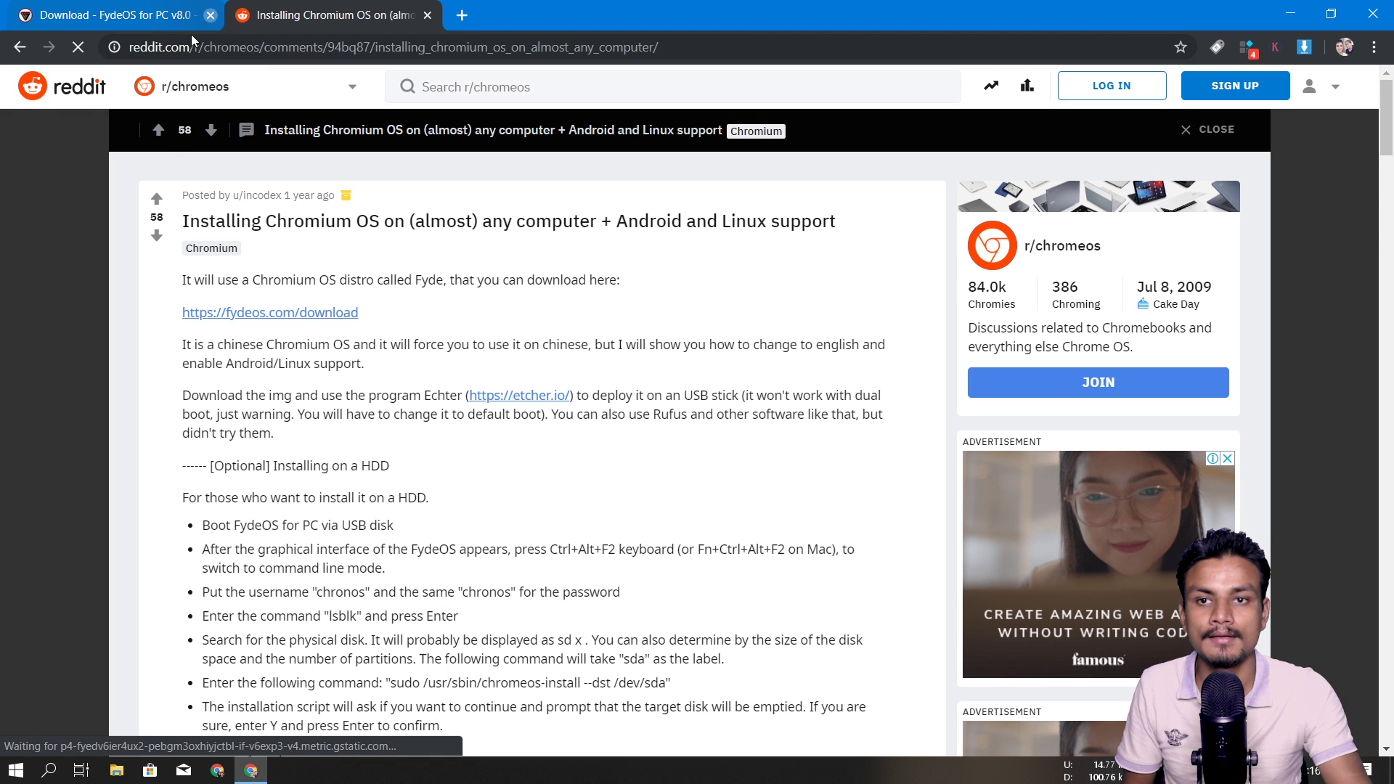
{"action": "left_click", "coordinate": [211, 15]}
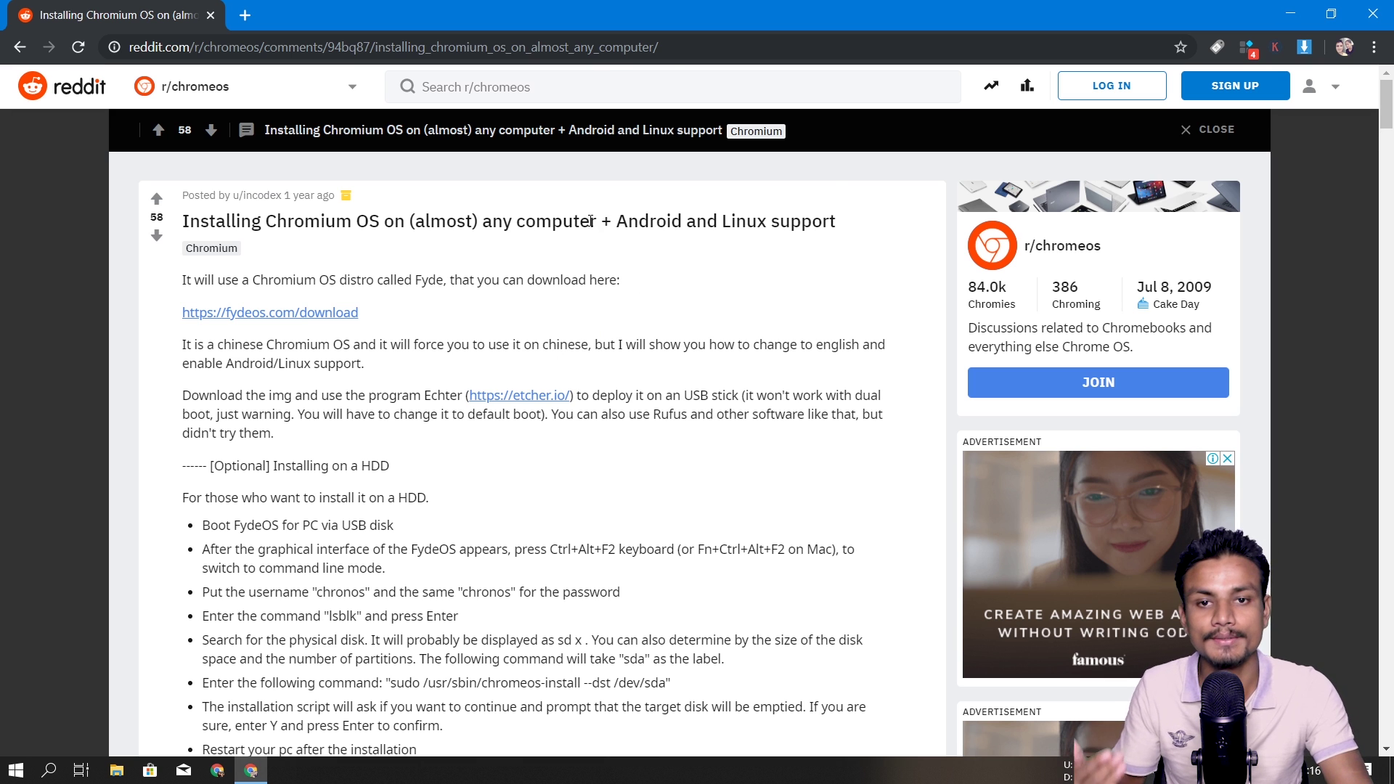
{"action": "left_click_drag", "start_coordinate": [604, 220], "coordinate": [869, 230]}
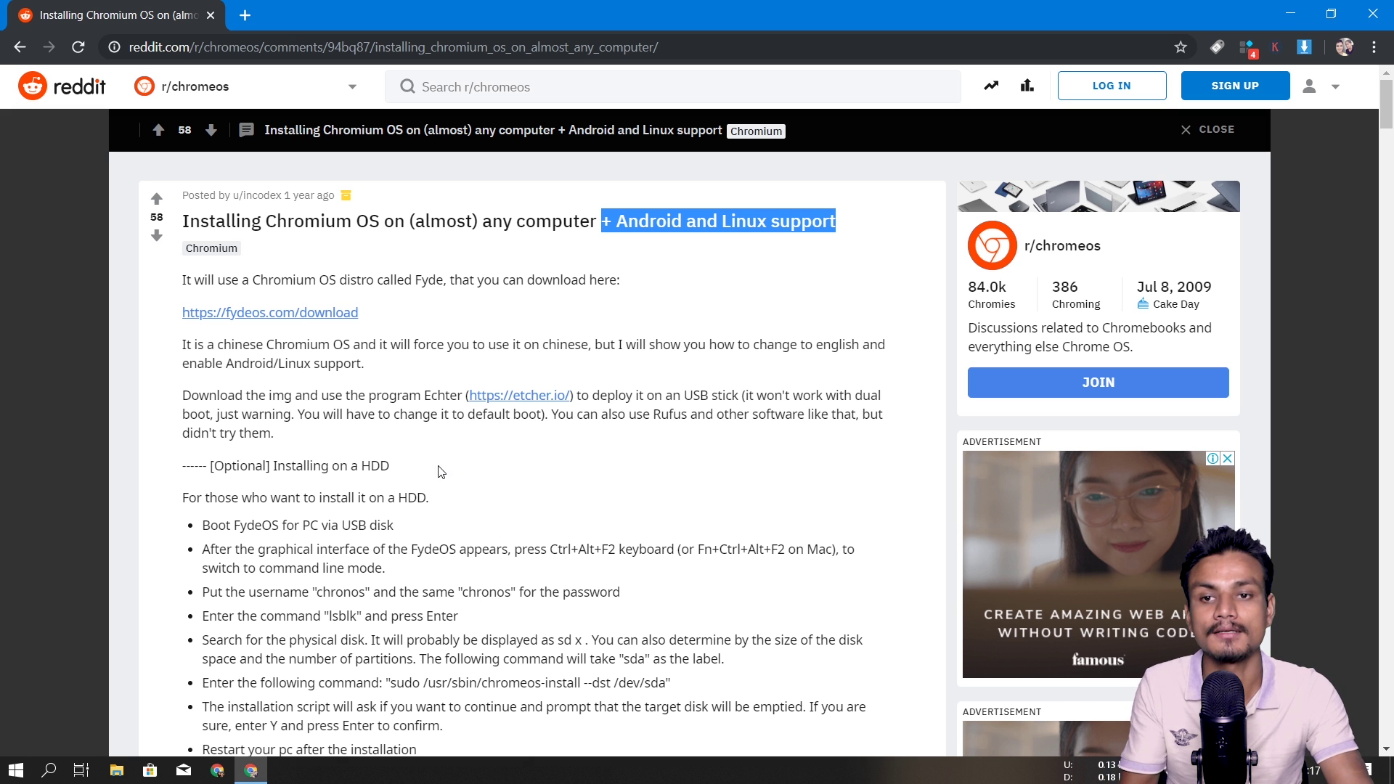
Step: Read the Reddit guide's instructions for installing to a HDD, changing the language, activating Android support, and installing Linux support
{"action": "scroll", "coordinate": [392, 476], "scroll_direction": "down", "scroll_amount": 3}
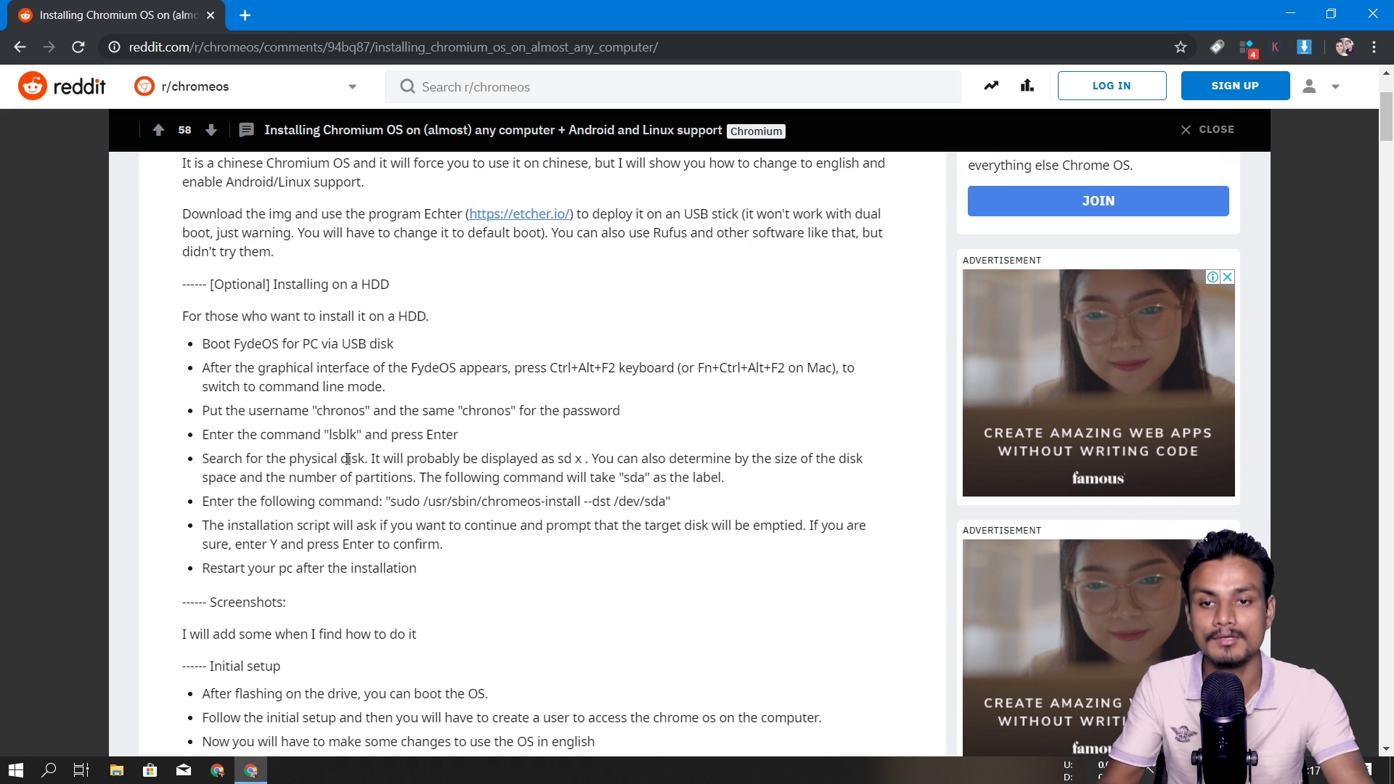
{"action": "scroll", "coordinate": [327, 466], "scroll_direction": "down", "scroll_amount": 8}
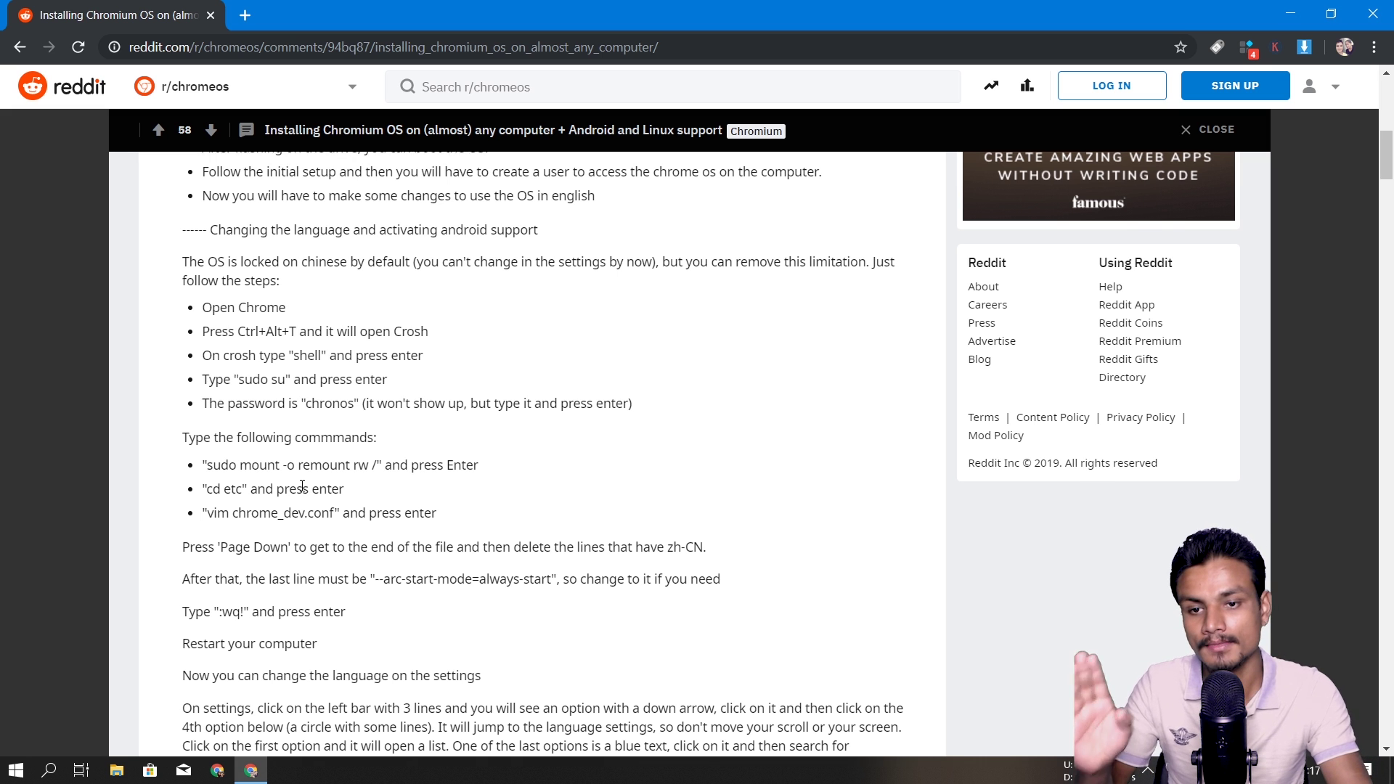
{"action": "scroll", "coordinate": [296, 489], "scroll_direction": "down", "scroll_amount": 1}
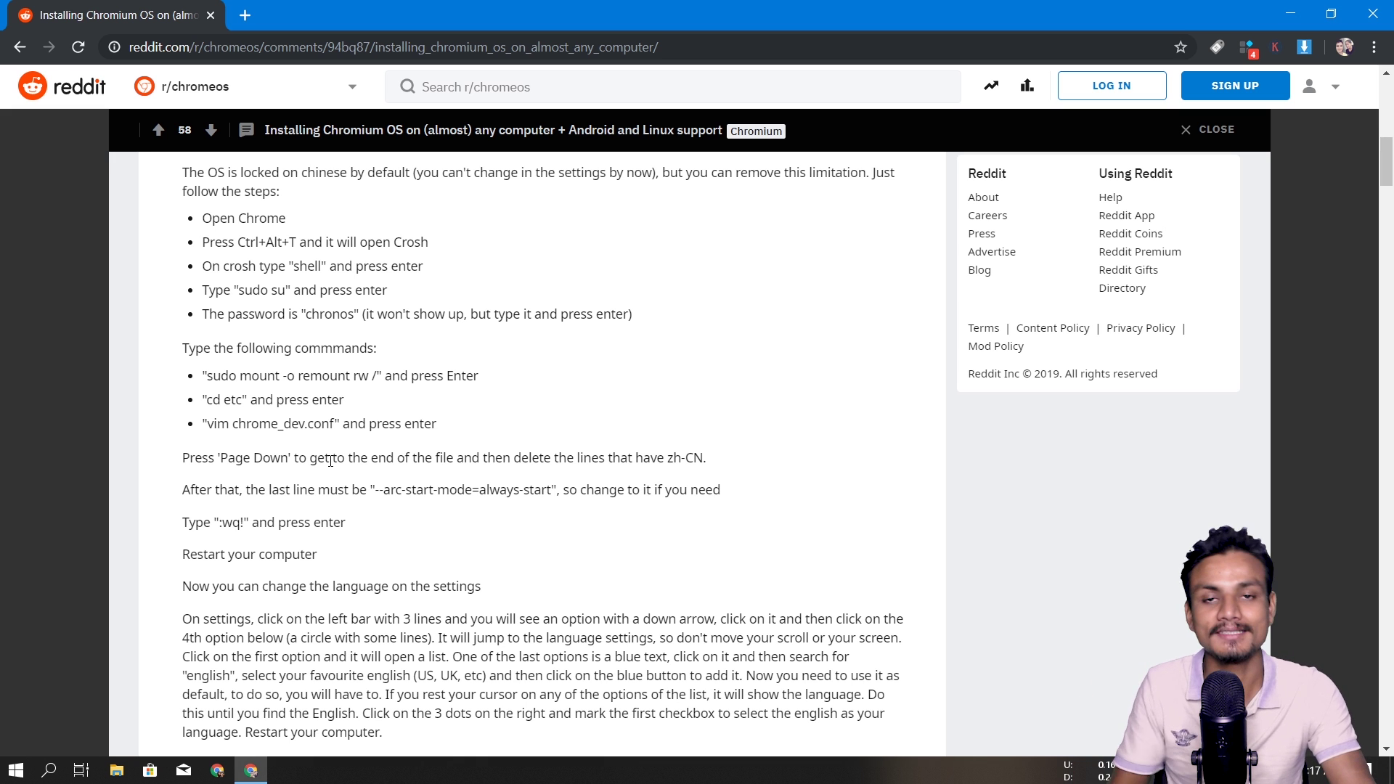
{"action": "scroll", "coordinate": [338, 455], "scroll_direction": "down", "scroll_amount": 2}
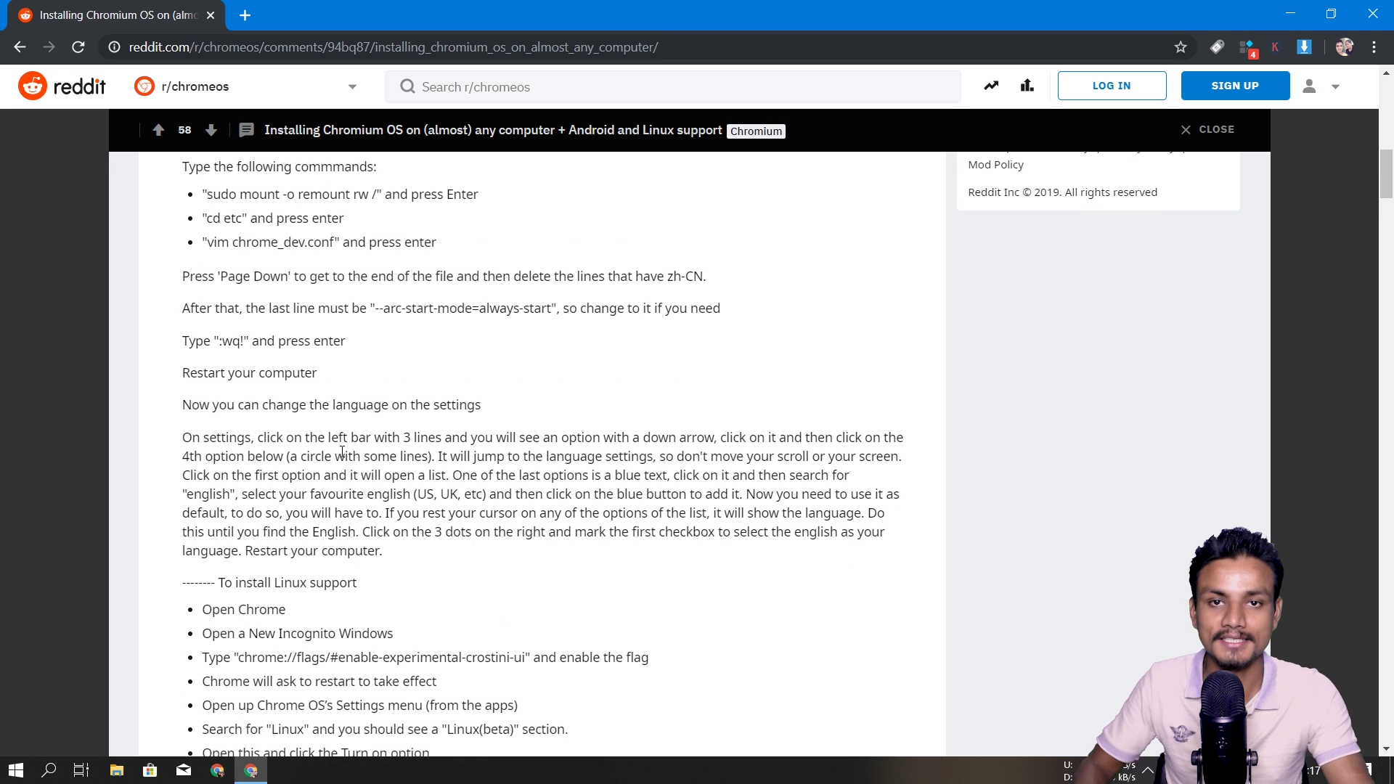
{"action": "scroll", "coordinate": [349, 503], "scroll_direction": "down", "scroll_amount": 1}
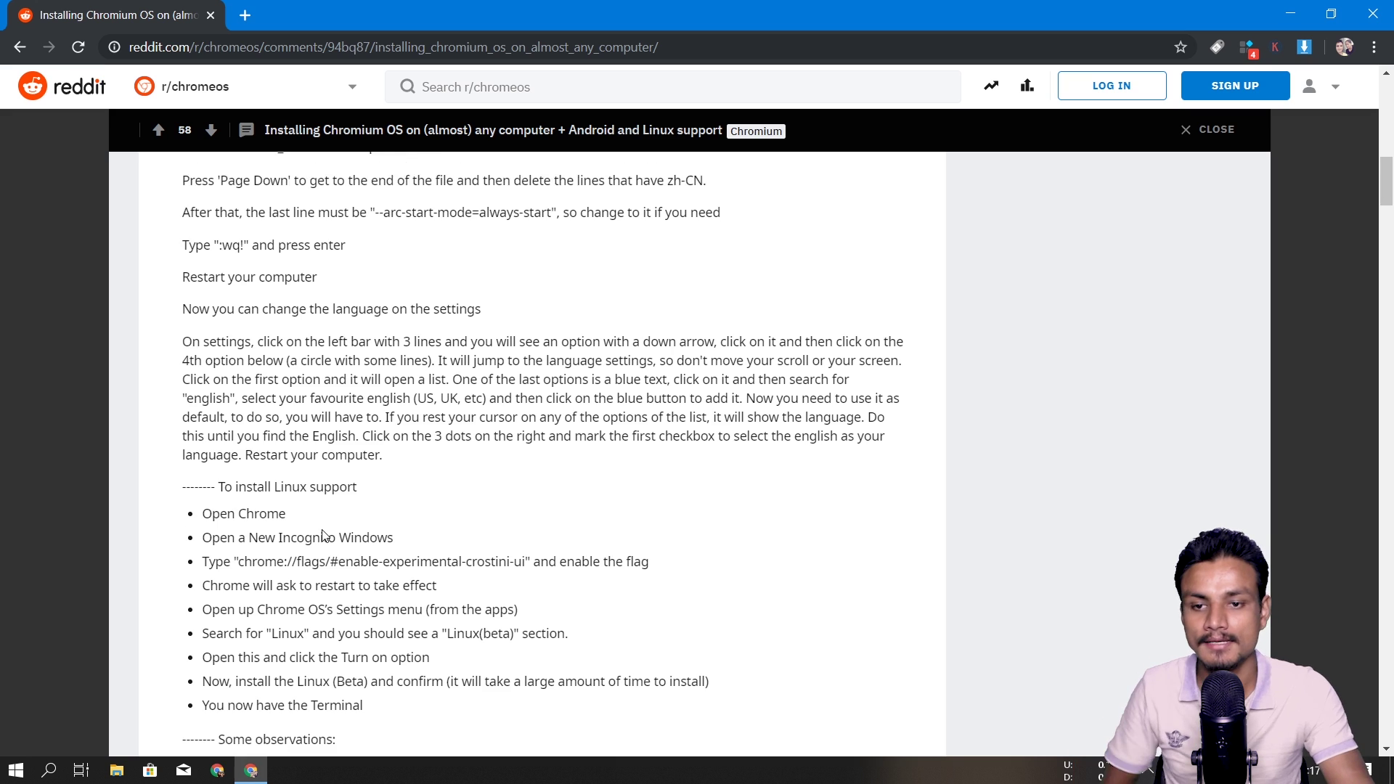
{"action": "scroll", "coordinate": [349, 517], "scroll_direction": "down", "scroll_amount": 6}
{"action": "scroll", "coordinate": [342, 433], "scroll_direction": "up", "scroll_amount": 4}
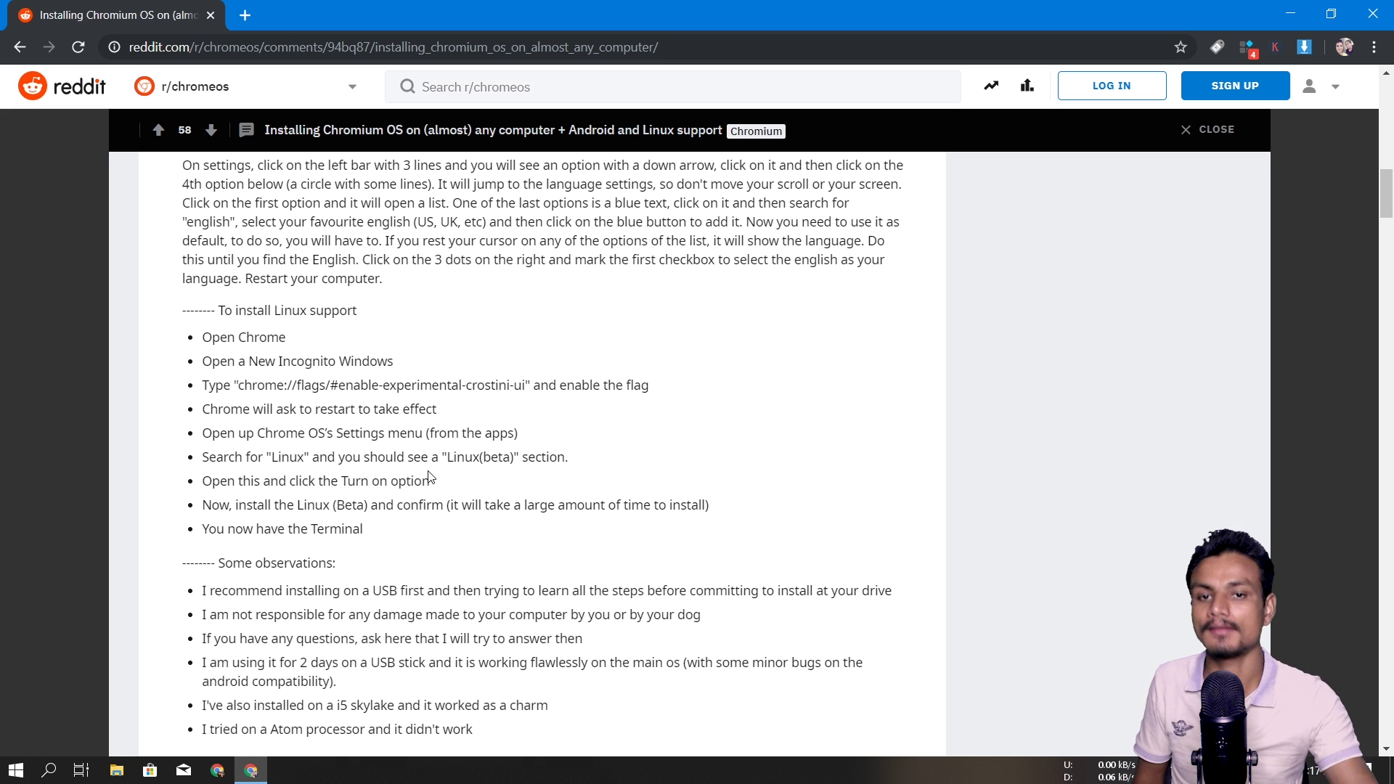
{"action": "scroll", "coordinate": [430, 486], "scroll_direction": "up", "scroll_amount": 5}
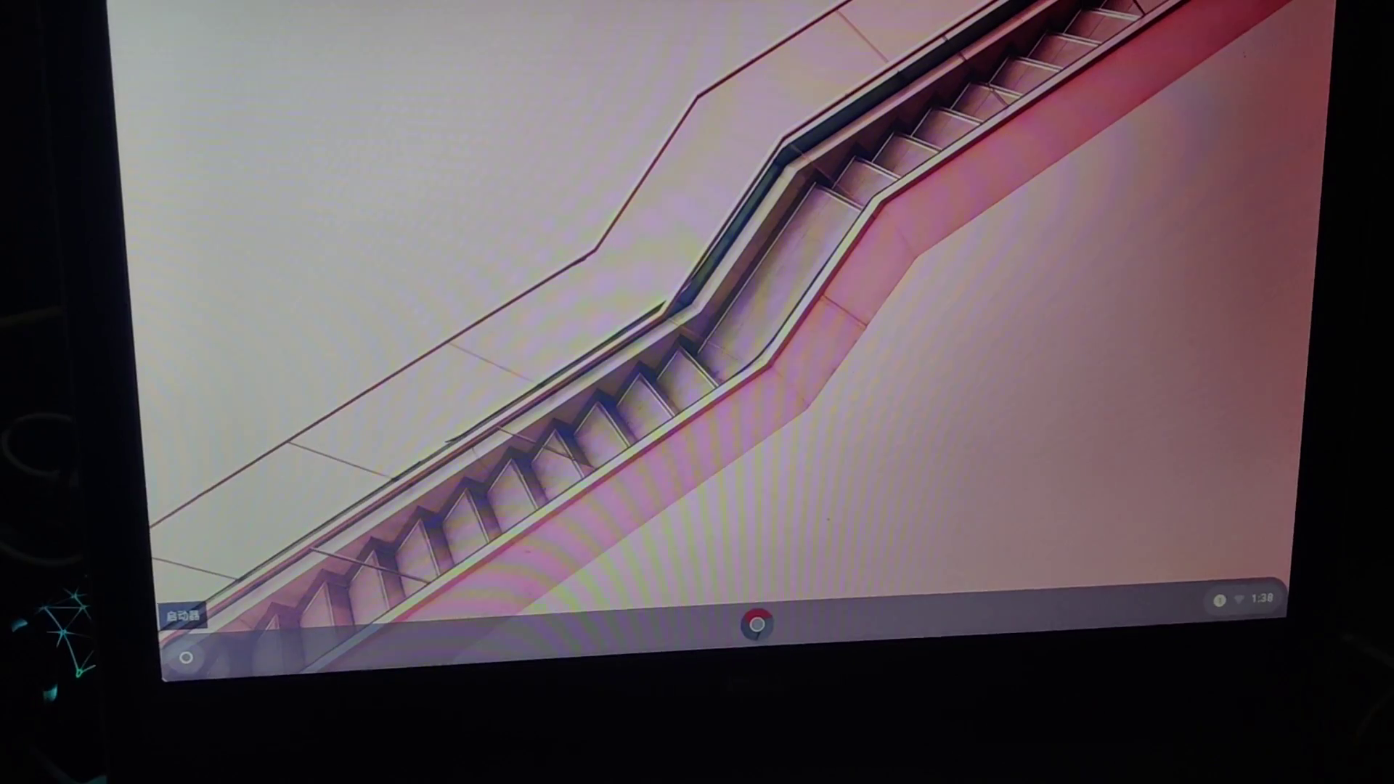
Step: Expand the FydeOS app launcher to show all apps, look through both pages, and open the Android app
{"action": "left_click", "coordinate": [186, 658]}
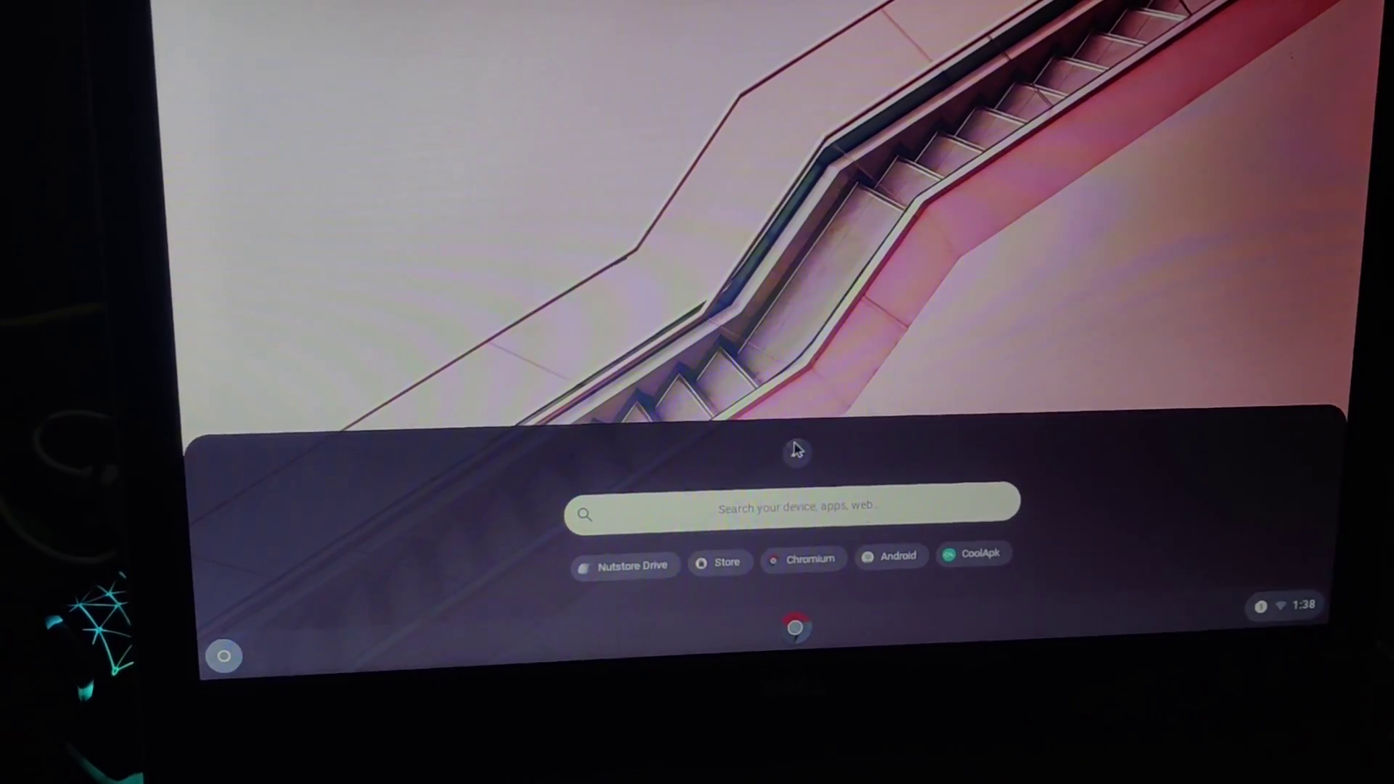
{"action": "left_click", "coordinate": [796, 449]}
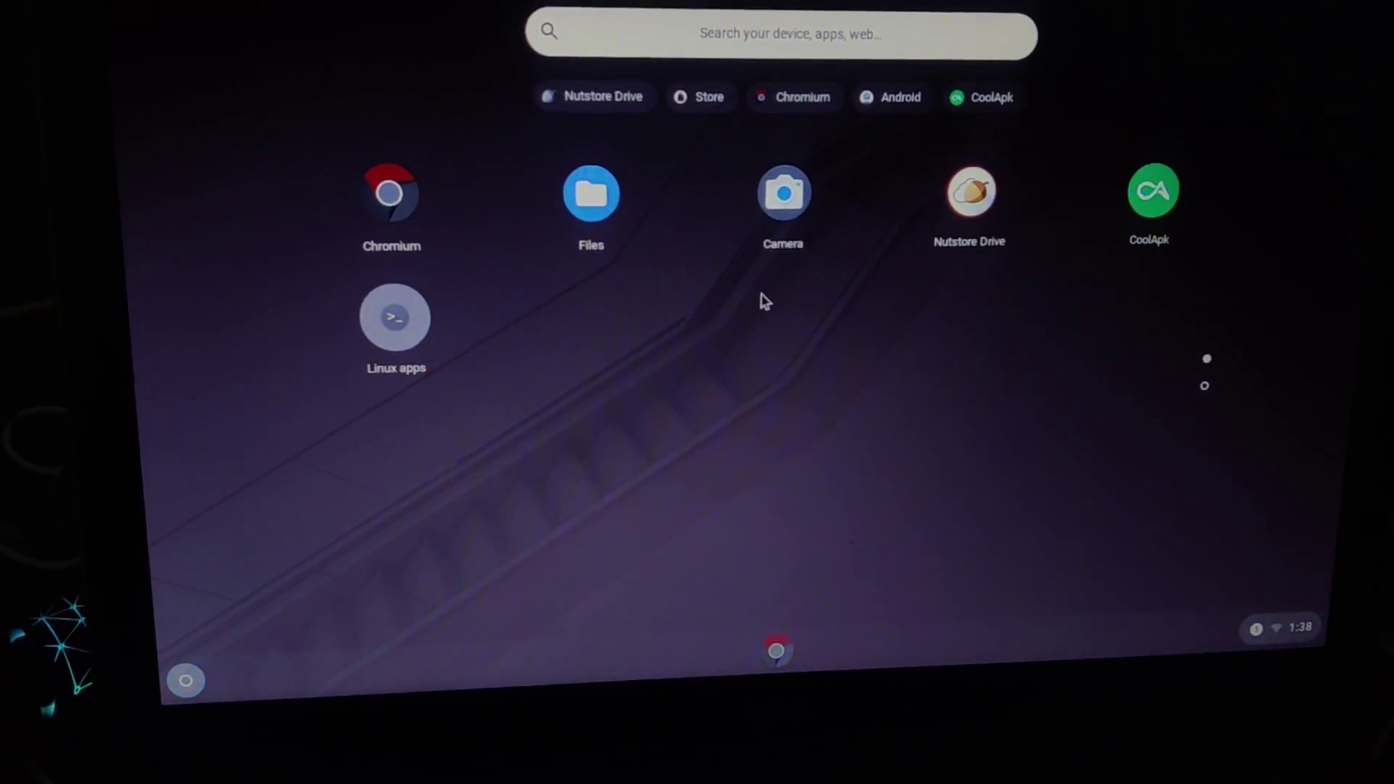
{"action": "scroll", "coordinate": [755, 294], "scroll_direction": "down", "scroll_amount": 1}
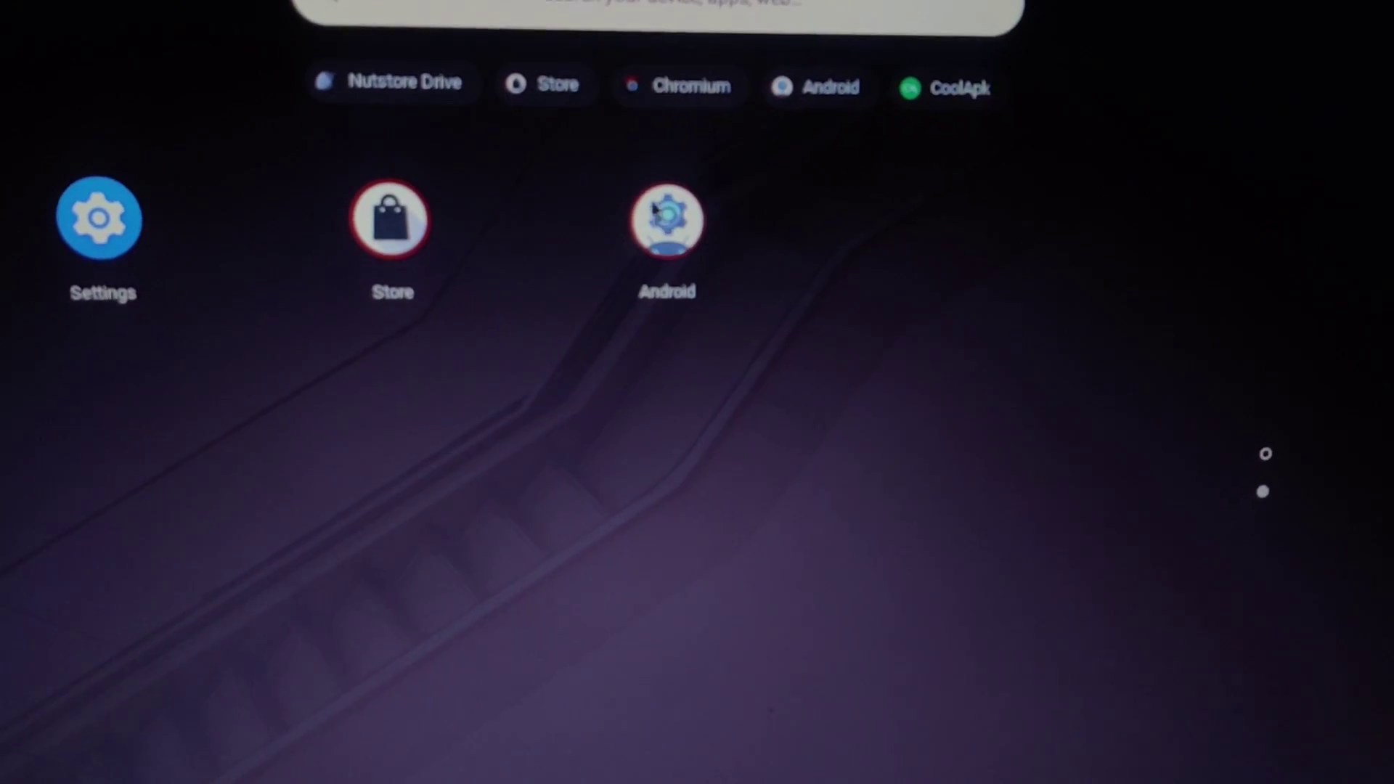
{"action": "left_click", "coordinate": [752, 240]}
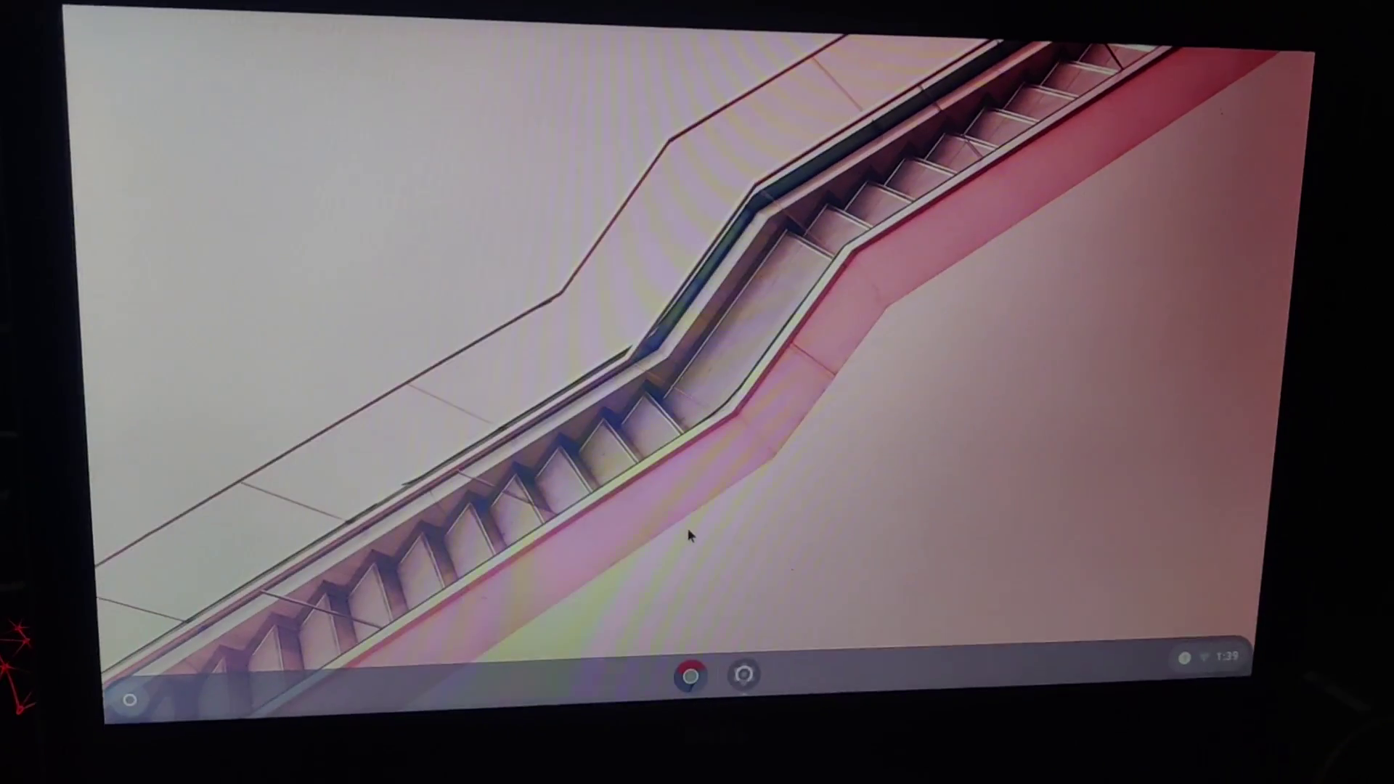
Step: Look over both pages of installed apps in the FydeOS launcher again
{"action": "key", "text": "super"}
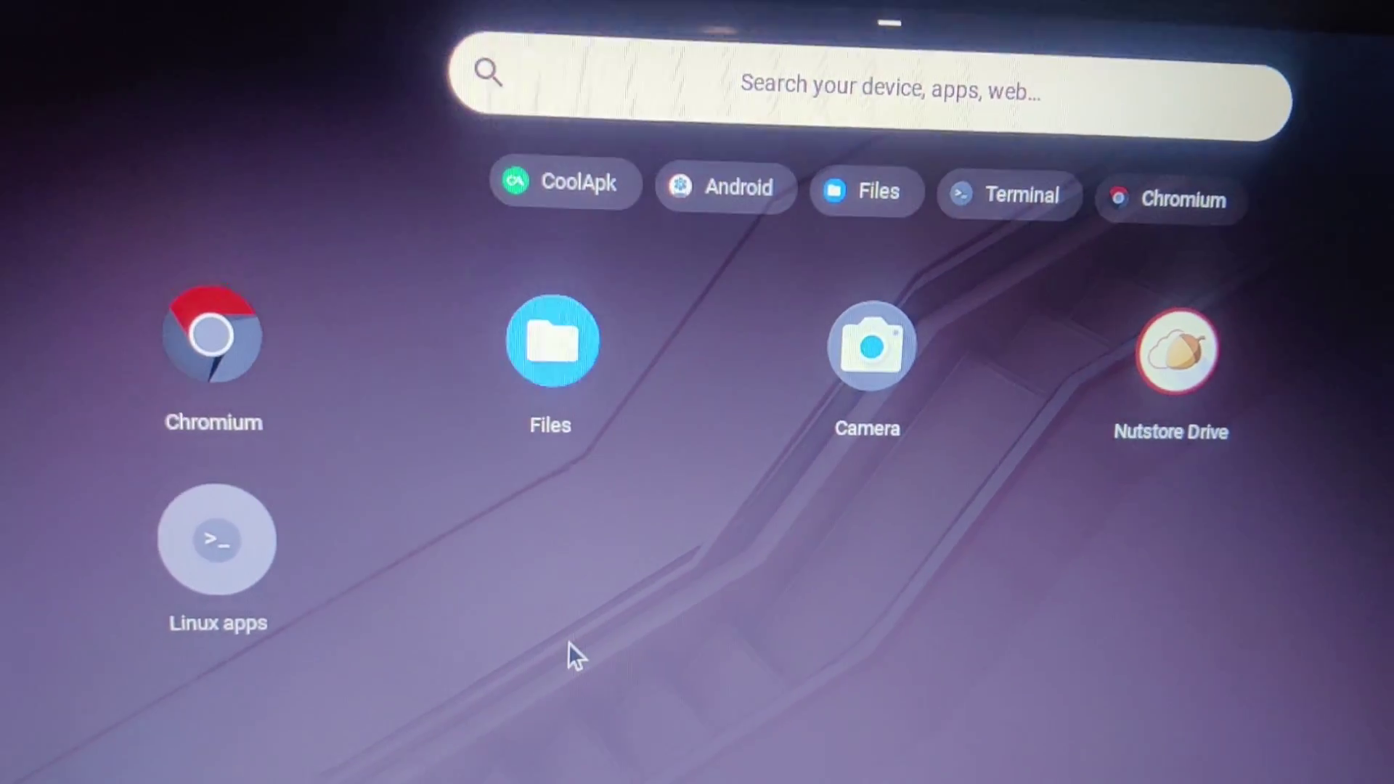
{"action": "scroll", "coordinate": [563, 650], "scroll_direction": "down", "scroll_amount": 2}
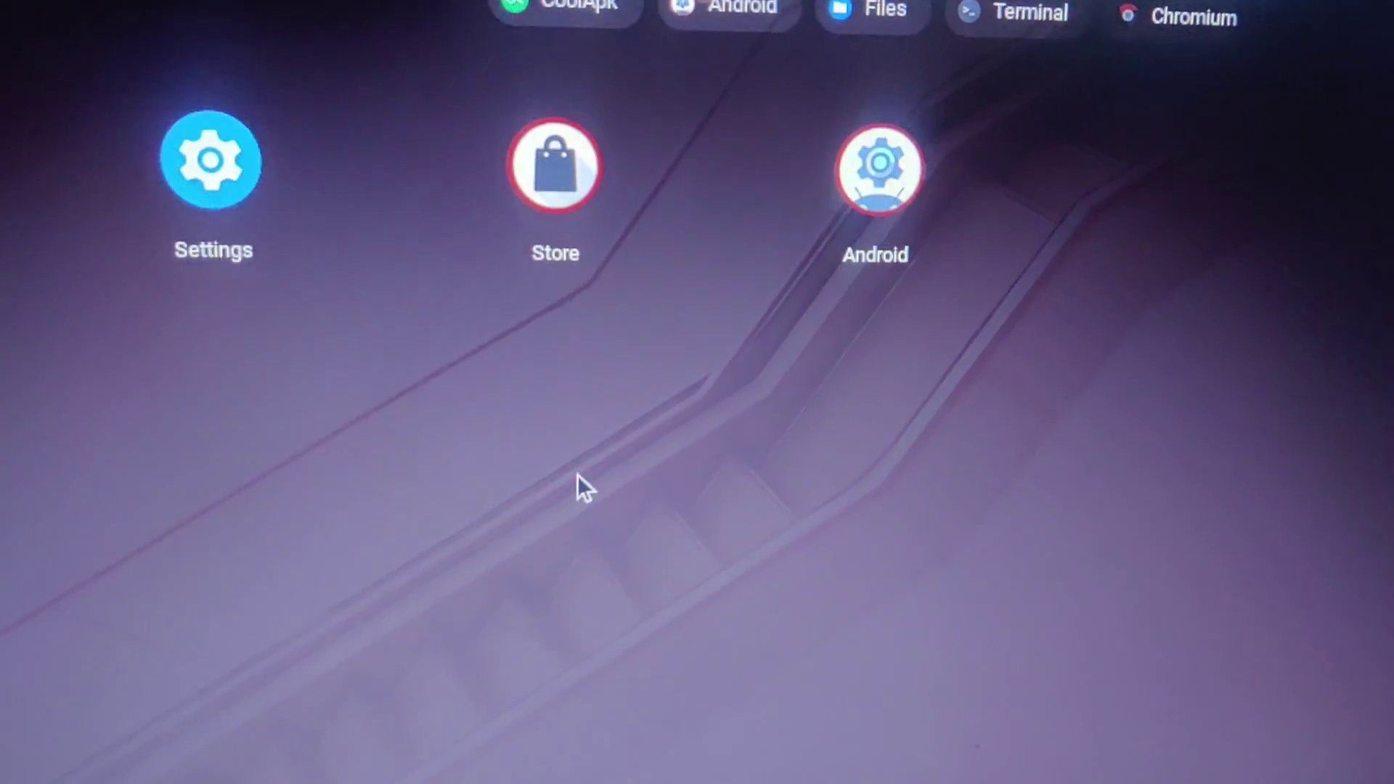
{"action": "scroll", "coordinate": [648, 283], "scroll_direction": "up", "scroll_amount": 2}
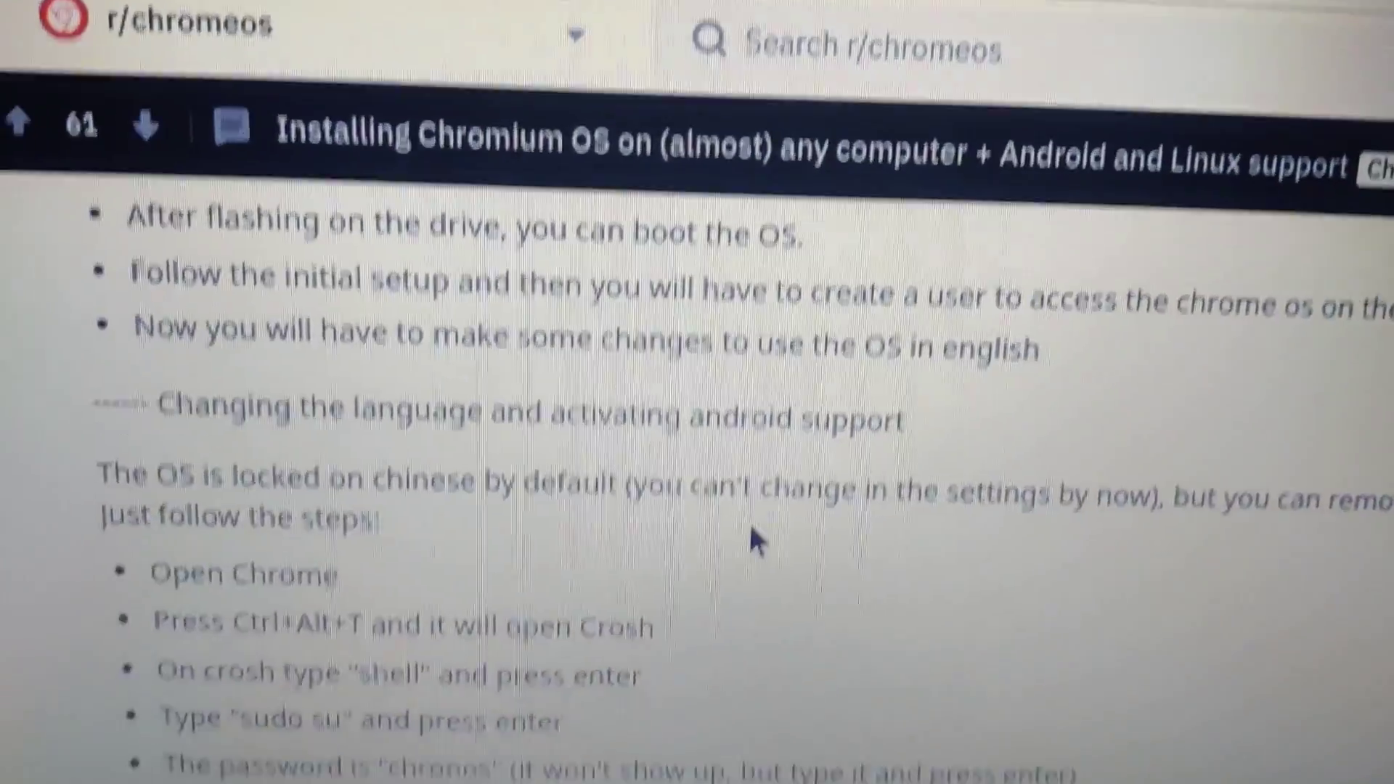
Step: Review the Reddit guide's HDD installation, initial setup, and language and Android activation instructions on the FydeOS machine
{"action": "scroll", "coordinate": [702, 384], "scroll_direction": "up", "scroll_amount": 10}
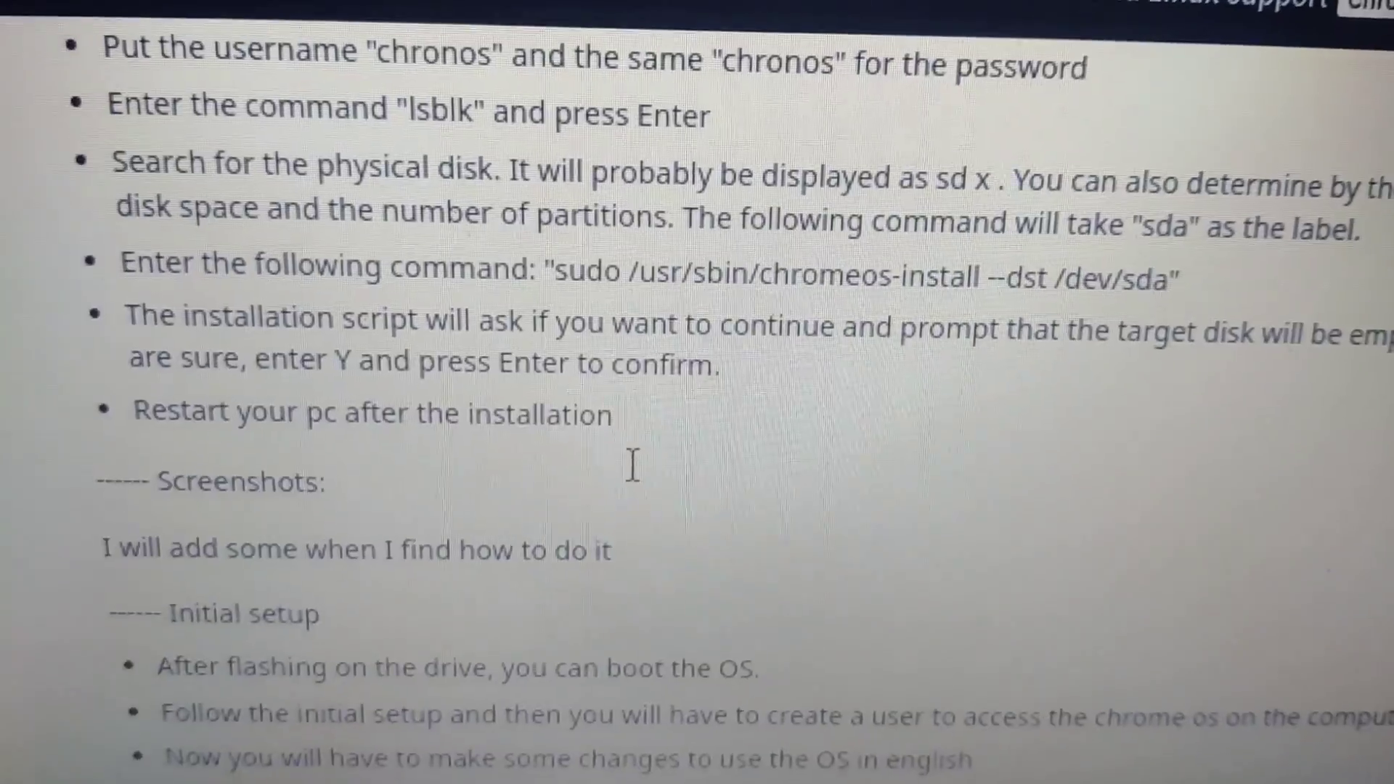
{"action": "scroll", "coordinate": [613, 493], "scroll_direction": "up", "scroll_amount": 3}
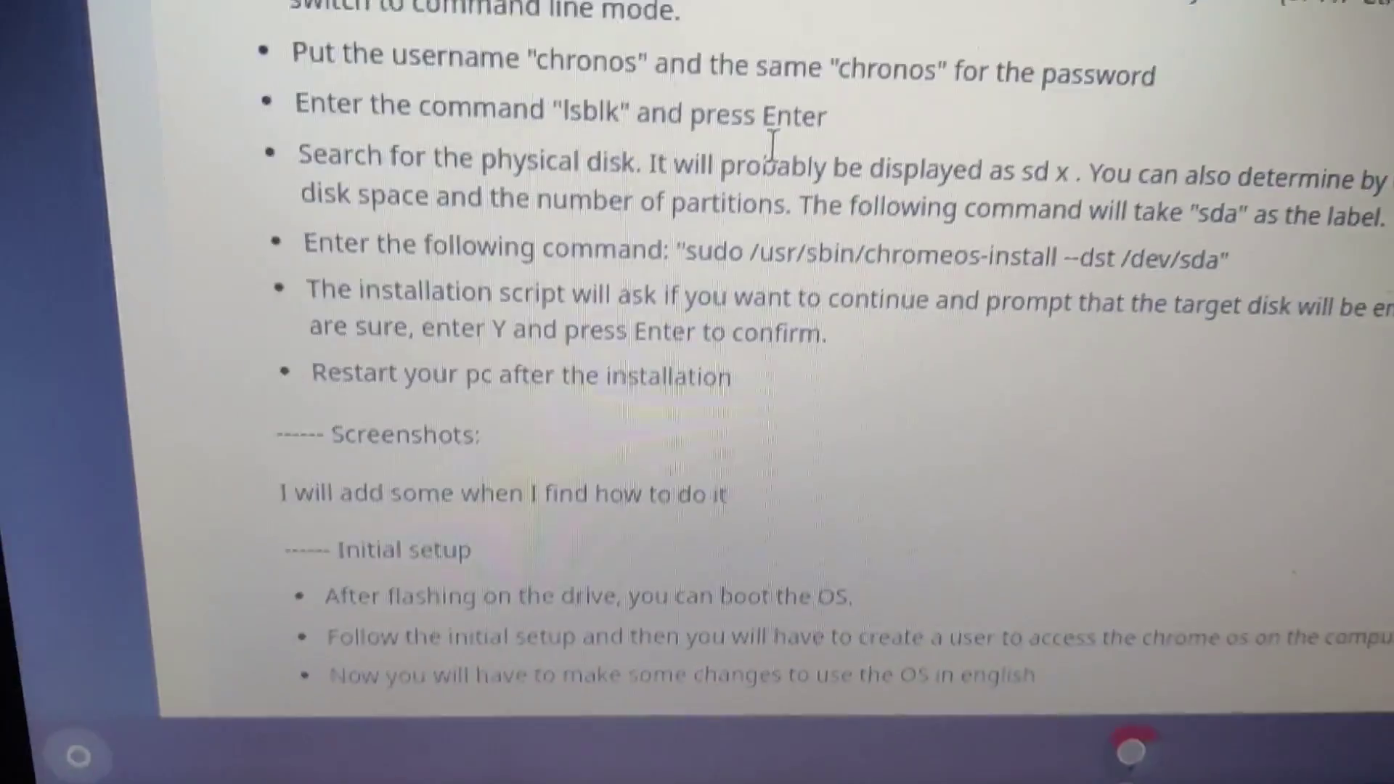
{"action": "scroll", "coordinate": [718, 290], "scroll_direction": "down", "scroll_amount": 3}
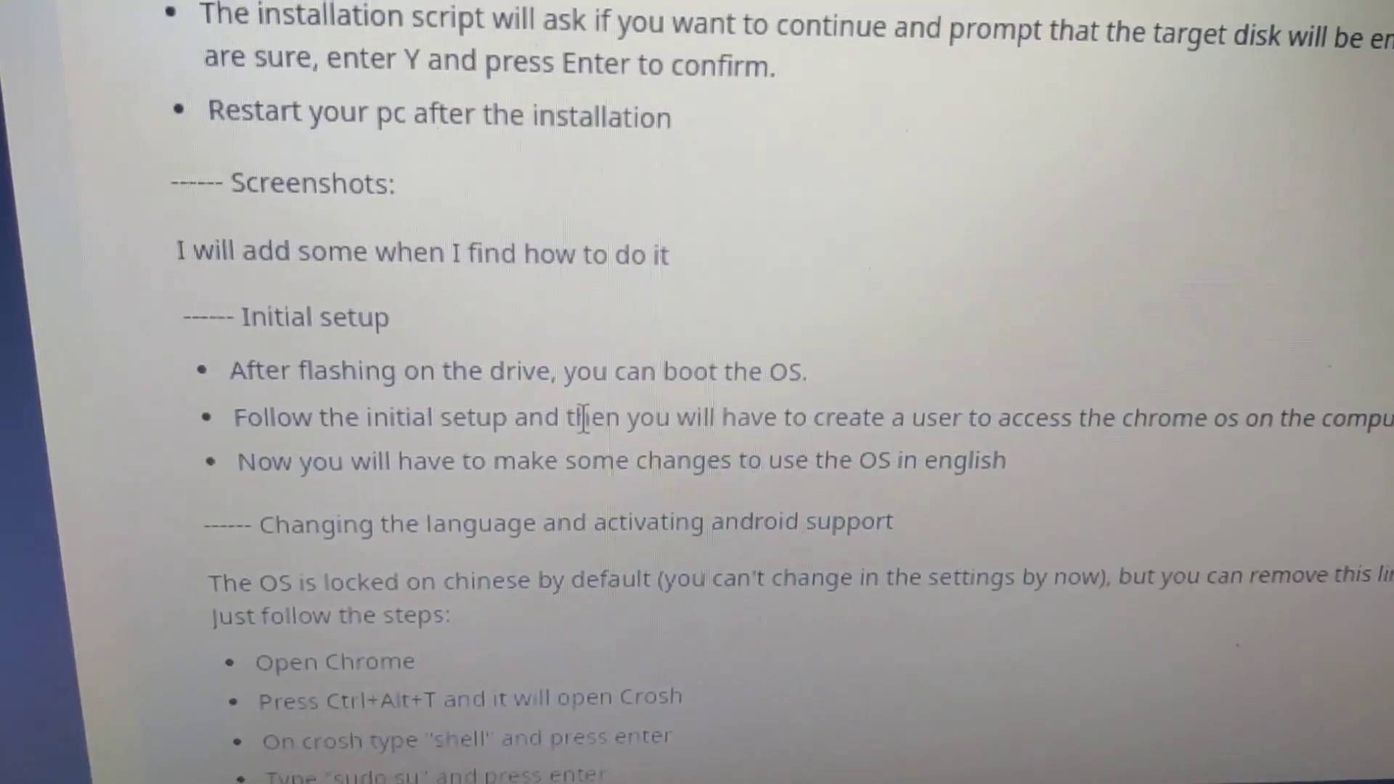
{"action": "scroll", "coordinate": [570, 363], "scroll_direction": "down", "scroll_amount": 4}
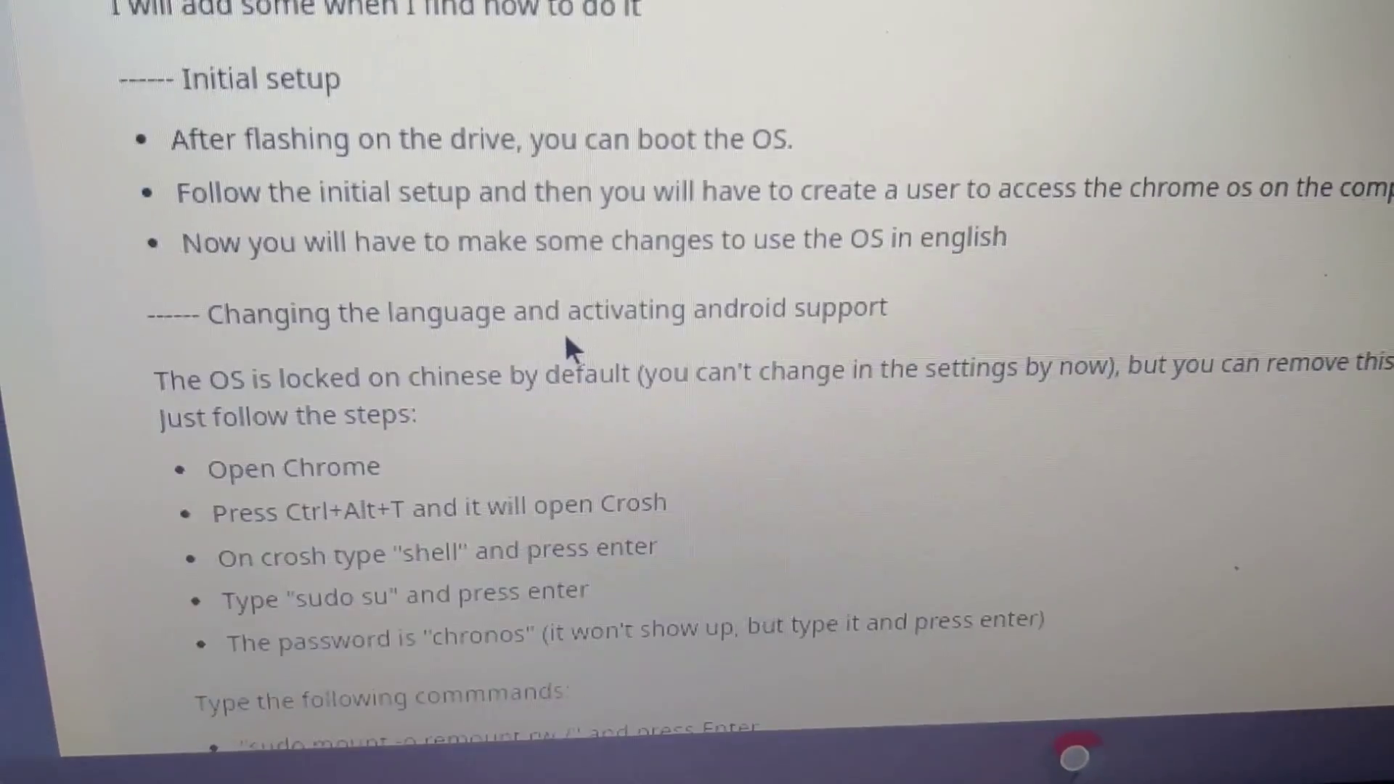
{"action": "scroll", "coordinate": [560, 334], "scroll_direction": "down", "scroll_amount": 3}
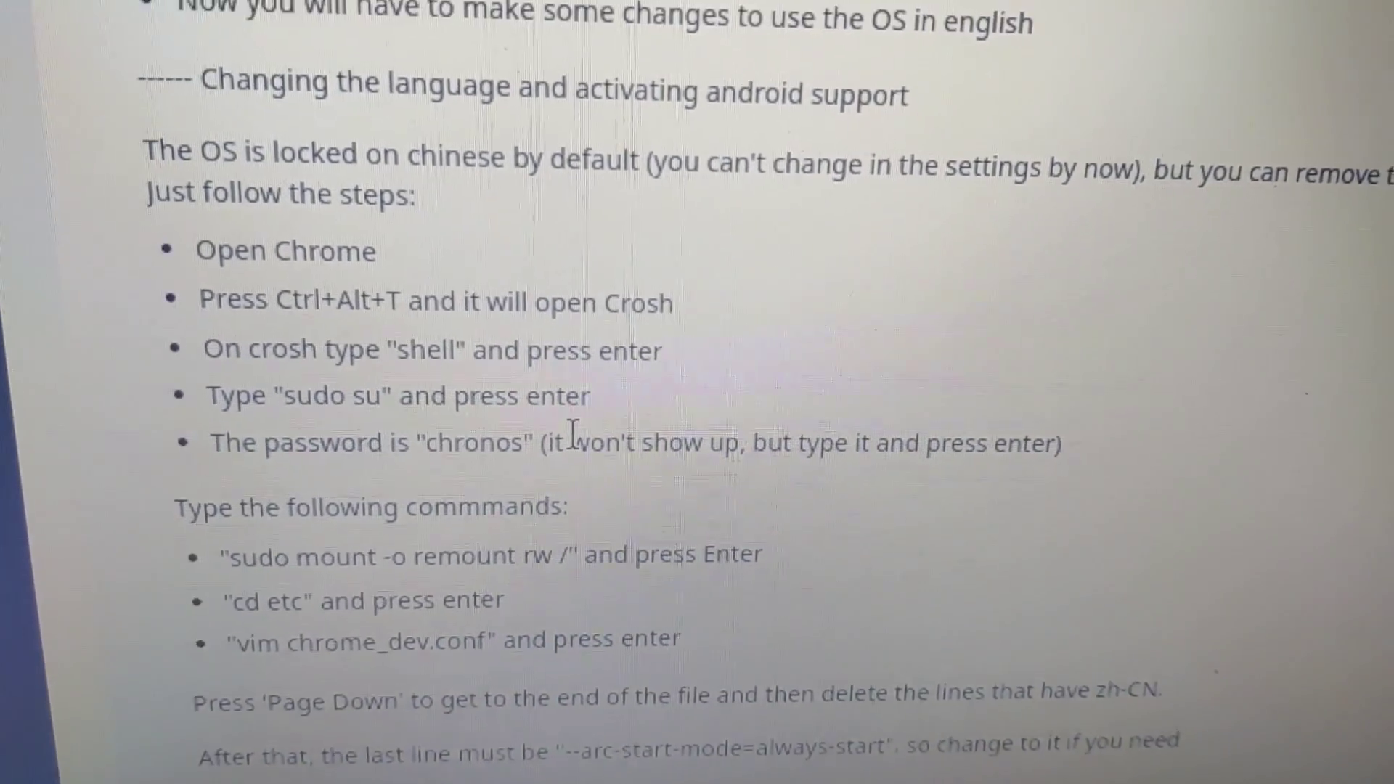
{"action": "scroll", "coordinate": [541, 396], "scroll_direction": "down", "scroll_amount": 1}
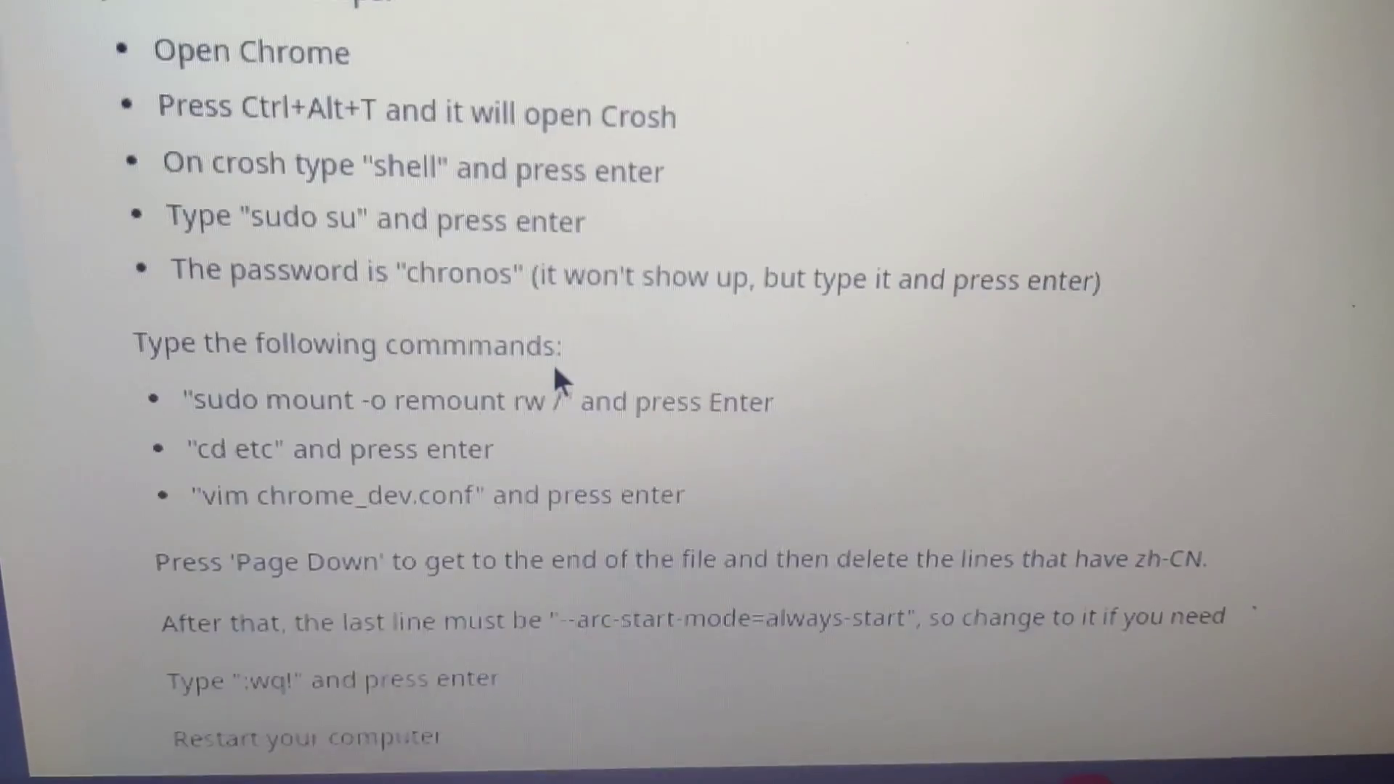
{"action": "scroll", "coordinate": [473, 412], "scroll_direction": "up", "scroll_amount": 1}
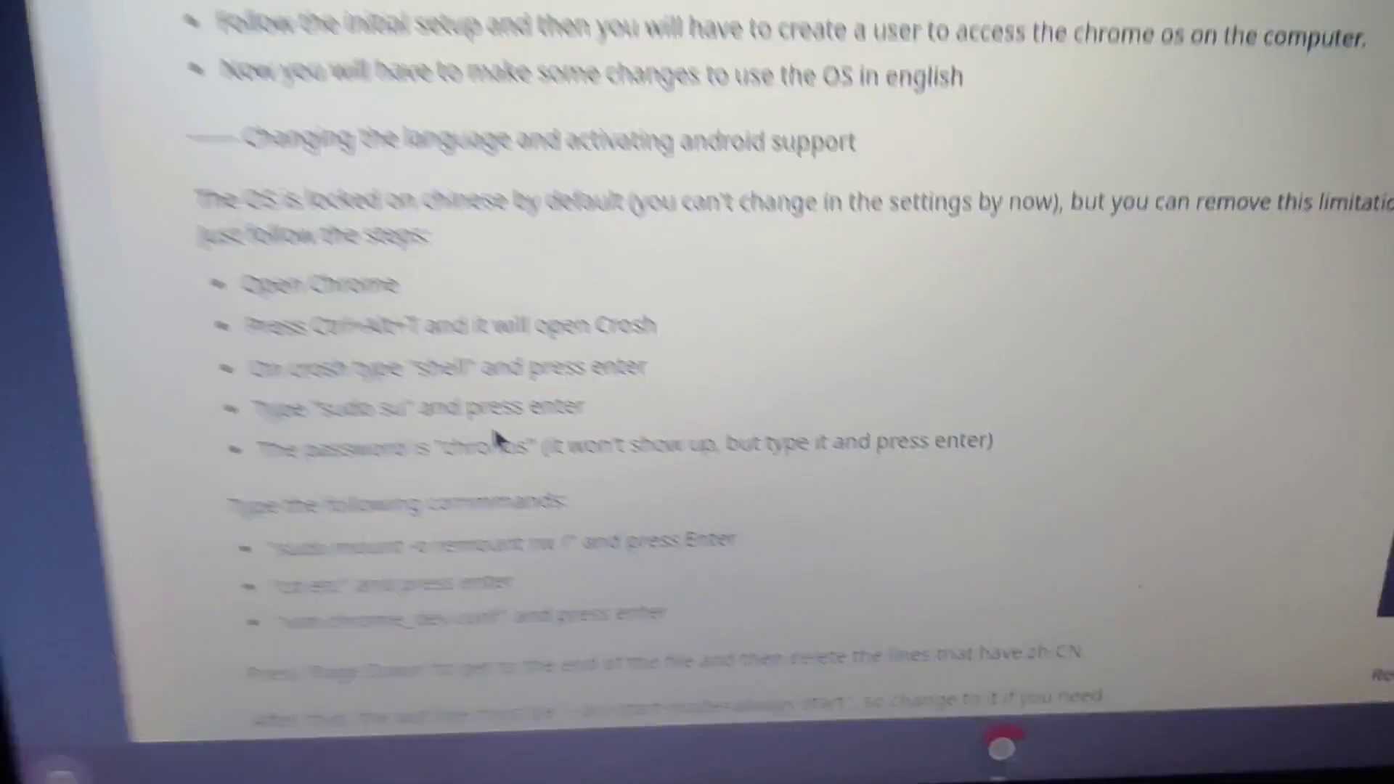